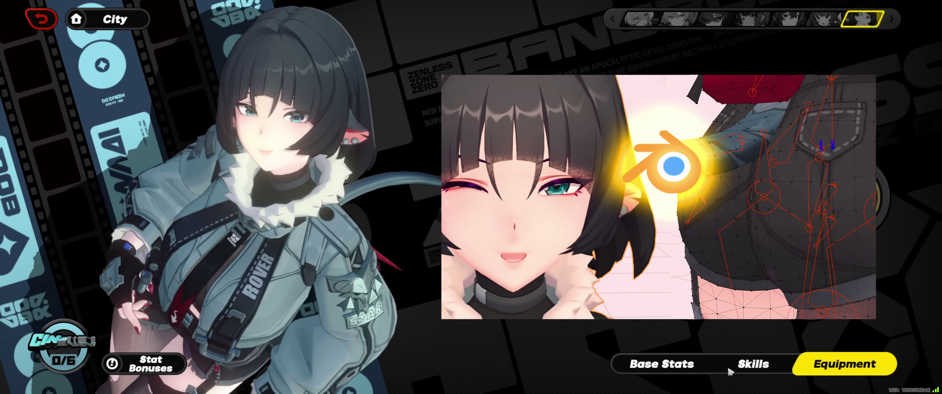
left_click(753, 370)
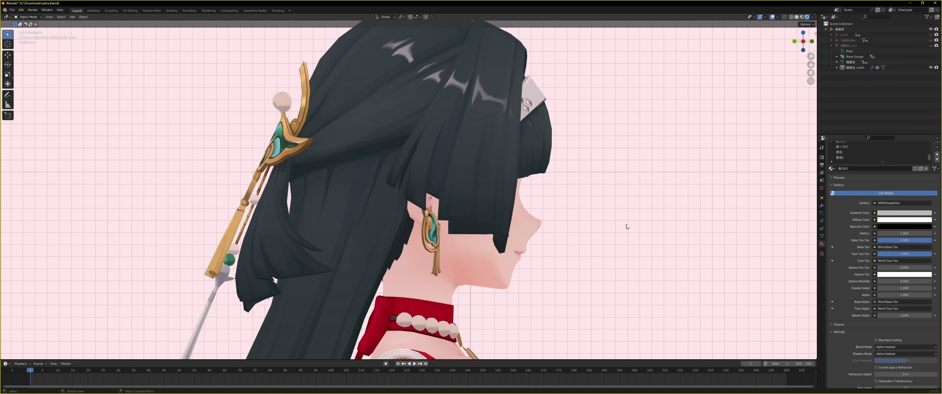
Annotate a straight guide line from the chin to the nose tip in profile, check it from the front, and undo it.
middle_click_drag(629, 224, 604, 227)
left_click_drag(512, 292, 555, 217)
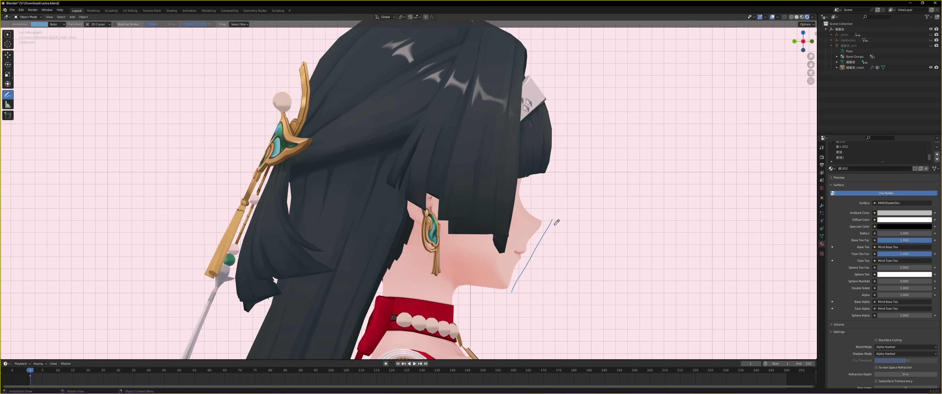
middle_click_drag(611, 217, 502, 248)
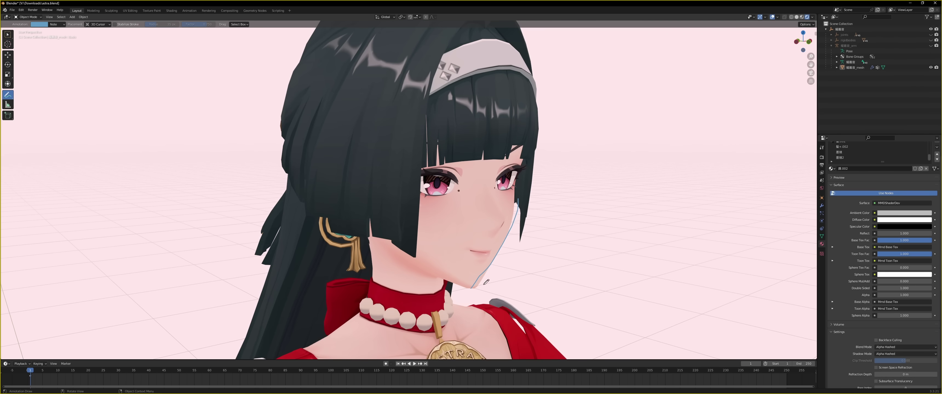
middle_click_drag(573, 237, 458, 292)
key("ctrl+z")
scroll(533, 255, "down", 2)
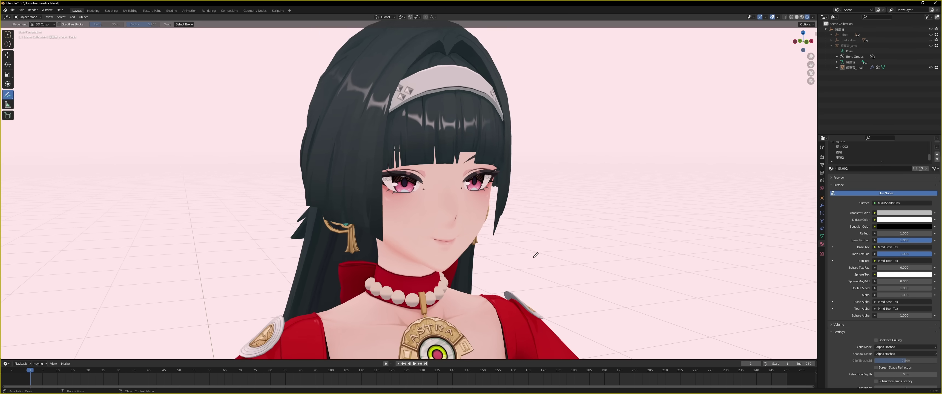
middle_click_drag(536, 254, 507, 253)
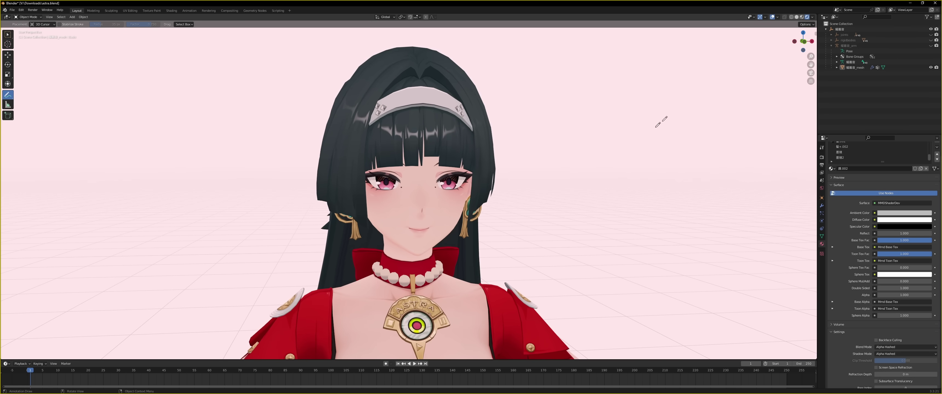
left_click(805, 43)
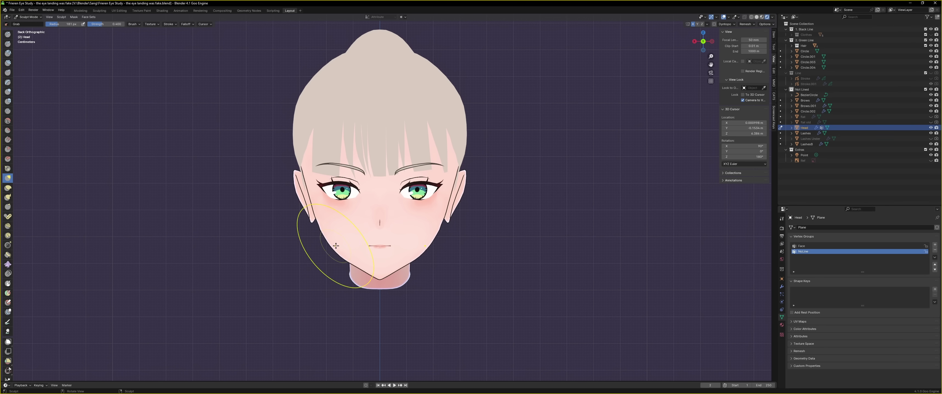
Enlarge the sculpt brush and pull the mouth corners of the head mesh upward in the front wireframe view.
middle_click_drag(338, 246, 536, 252)
scroll(522, 231, "up", 5)
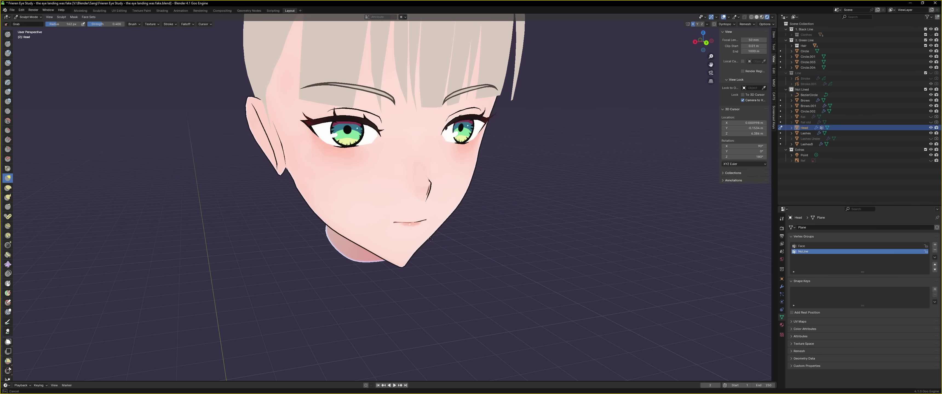
left_click_drag(417, 250, 413, 251)
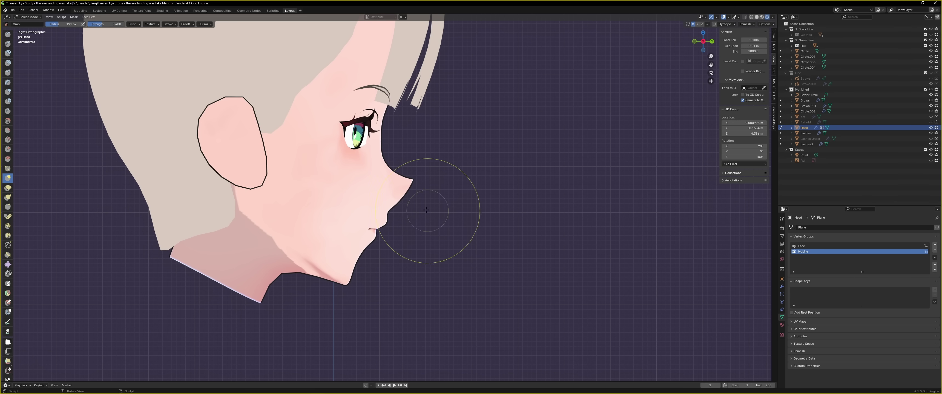
scroll(478, 209, "down", 1)
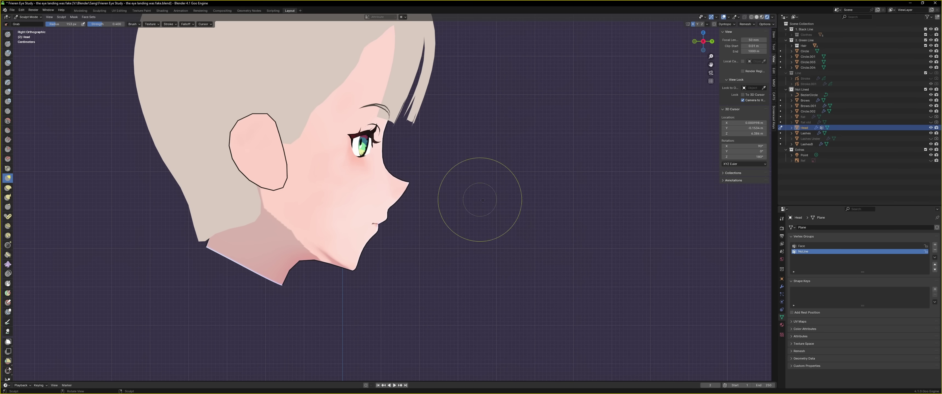
key("bracketright")
key("bracketright")
key("bracketright")
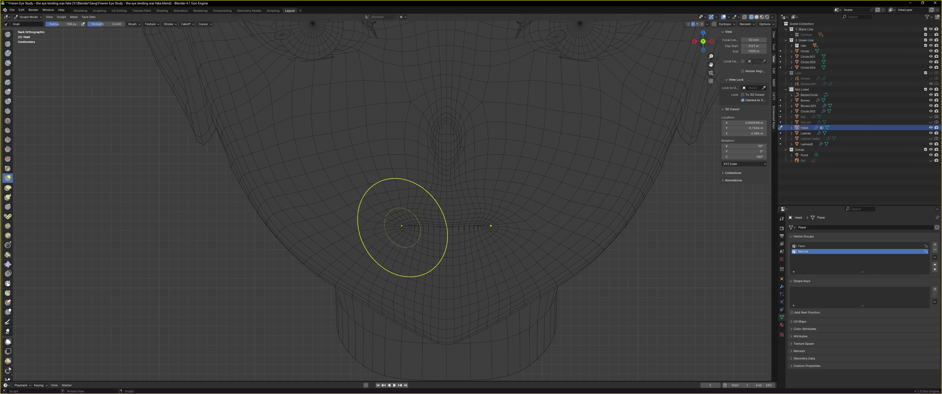
left_click_drag(403, 227, 400, 210)
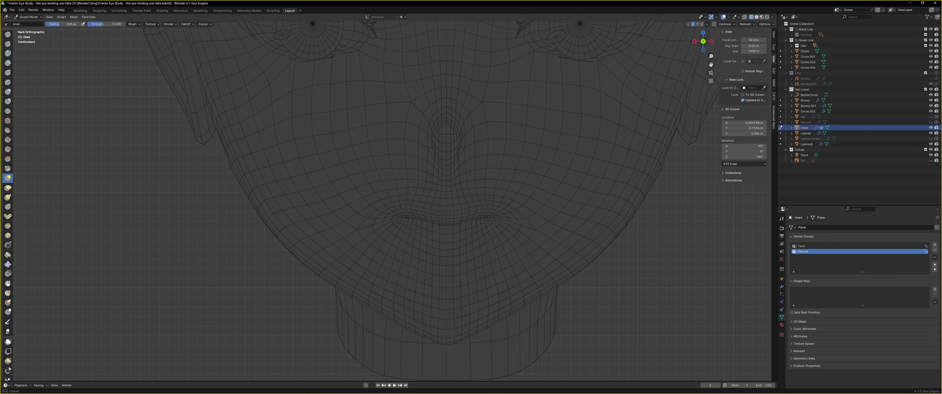
key("shift+z")
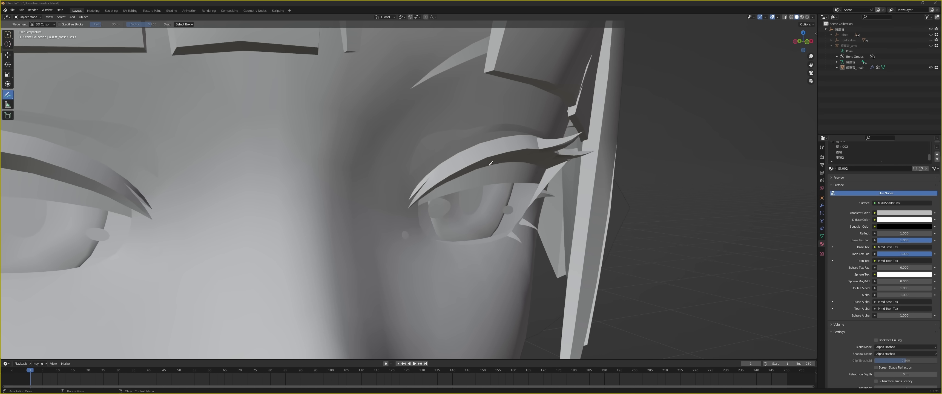
left_click_drag(518, 134, 530, 144)
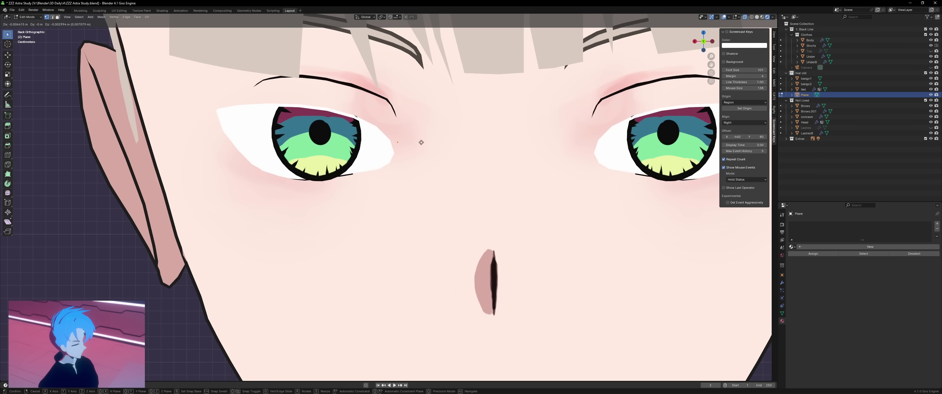
Extrude a chain of vertices along the upper edge of the eye white, from the inner corner to past the outer corner.
key("g")
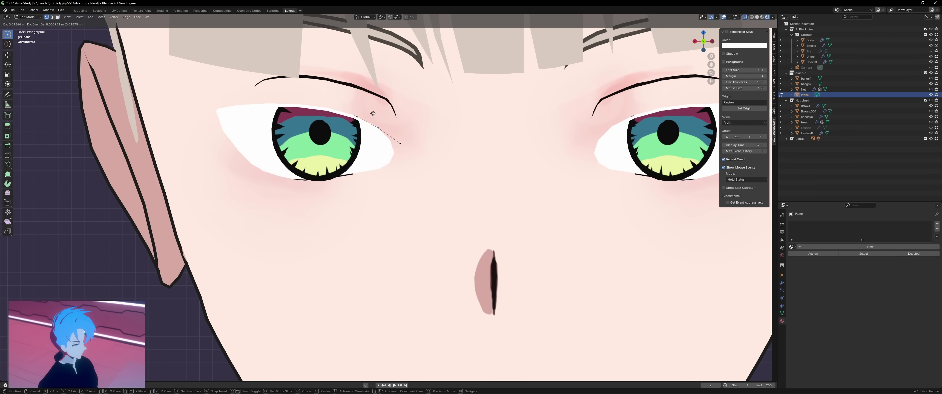
left_click(316, 102)
key("e")
left_click(289, 100)
key("e")
left_click(260, 102)
key("e")
left_click(235, 109)
key("e")
left_click(211, 108)
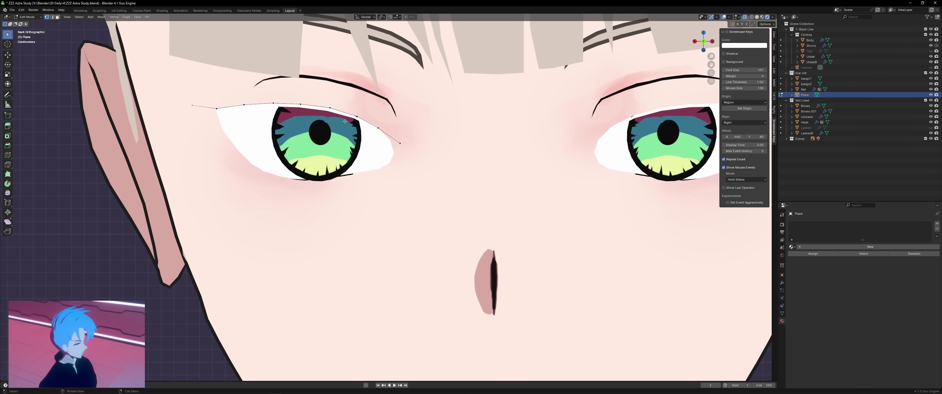
Extrude the lash line up and down along Z into a strip and assign it the existing black emission material.
key("e")
right_click(400, 129)
key("e")
key("z")
left_click(398, 117)
left_click(378, 128, "alt")
key("e")
key("z")
left_click(394, 136)
left_click(792, 247)
left_click(805, 277)
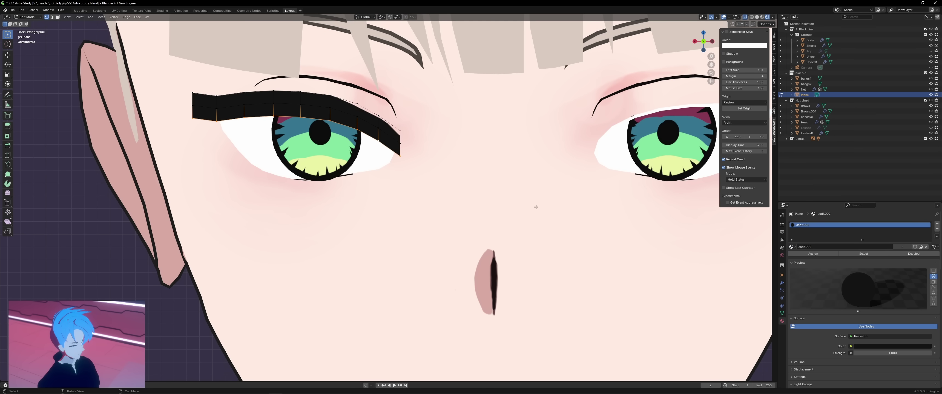
Move the whole lash strip along Y in side view, placing it close to the front of the eye.
left_click(695, 42)
middle_click_drag(679, 55, 633, 47)
key("KP_3")
key("g")
key("y")
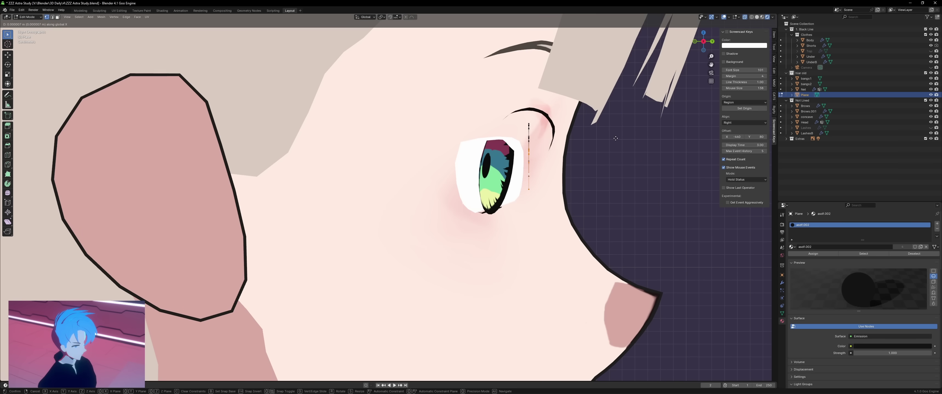
middle_click_drag(624, 134, 498, 95)
left_click(497, 128)
Shift the inner vertex columns of the lash strip along Y to follow the curve of the face.
left_click(505, 112)
key("g")
key("y")
left_click(513, 114)
left_click(710, 37)
middle_click_drag(549, 106, 590, 108)
left_click_drag(356, 106, 562, 197)
middle_click_drag(563, 198, 522, 196)
key("g")
key("y")
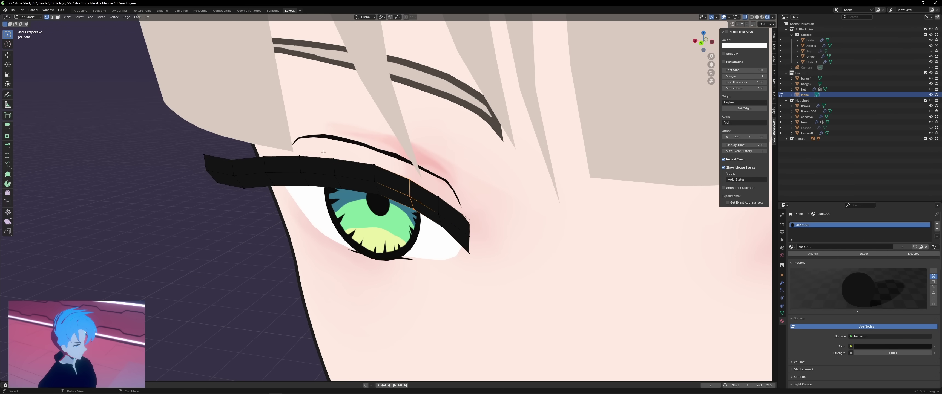
left_click(354, 204)
Shift the outer vertex columns of the lash strip along Y one after another, curving the strip around the eye.
left_click_drag(291, 150, 318, 207)
key("g")
key("y")
left_click(322, 204)
middle_click_drag(322, 204, 421, 212, "shift")
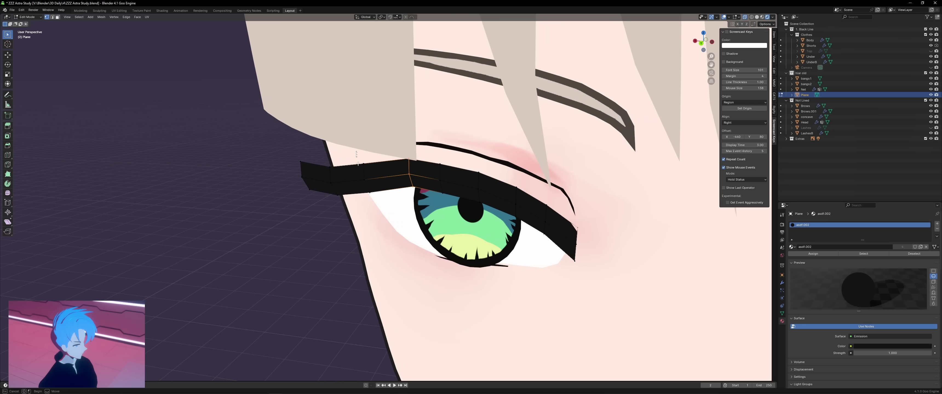
left_click_drag(351, 156, 378, 206)
key("g")
key("y")
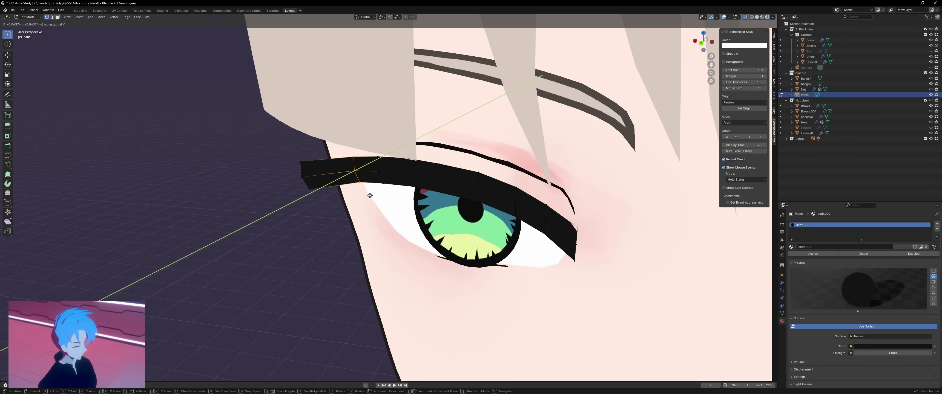
left_click(370, 196)
left_click_drag(292, 147, 329, 219)
key("g")
key("y")
left_click(361, 195)
Refine the depth of the lash strip by moving its selected vertices along Y.
middle_click_drag(360, 196, 426, 188)
left_click(704, 42)
middle_click_drag(679, 83, 615, 180, "alt")
key("g")
key("y")
left_click(599, 167)
Reposition individual lash vertices, correct their depth along Y from a raised angle, and check the whole lash in Object Mode.
scroll(619, 196, "down", 8)
key("Tab")
left_click(537, 227)
key("Tab")
scroll(537, 226, "up", 7)
key("g")
left_click(548, 205)
key("g")
left_click(563, 201)
middle_click_drag(571, 200, 529, 141)
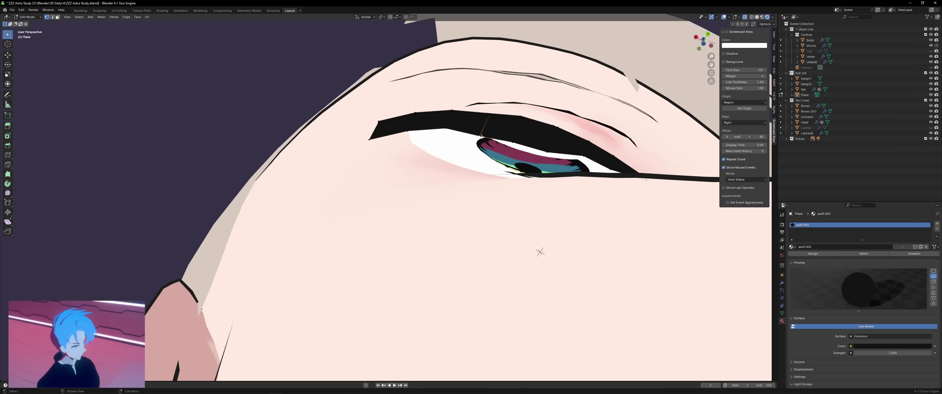
middle_click_drag(445, 138, 494, 86)
key("g")
key("y")
left_click(494, 86)
key("Tab")
scroll(530, 164, "down", 3)
middle_click_drag(530, 165, 600, 186)
scroll(607, 190, "down", 4)
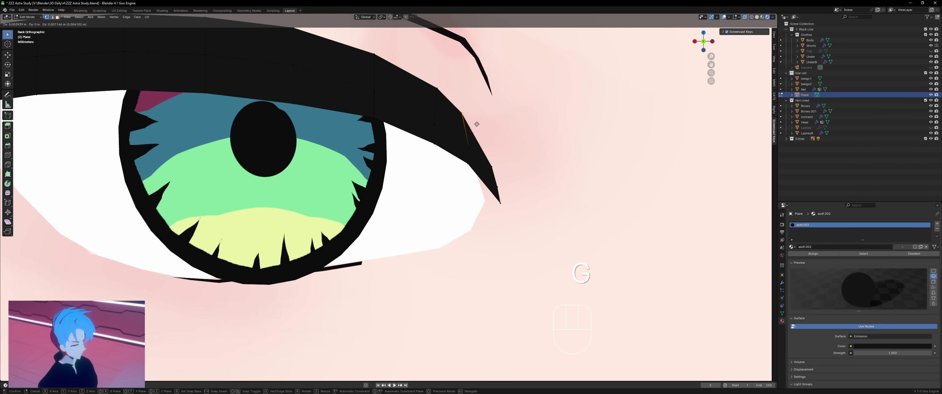
Move the vertices at the lash's inner corner to taper it into a point.
left_click(476, 123)
left_click(492, 160)
key("g")
left_click(490, 160)
Pull out a second pointed spike at the lash's inner corner and adjust its vertices in side view.
middle_click_drag(490, 160, 372, 139)
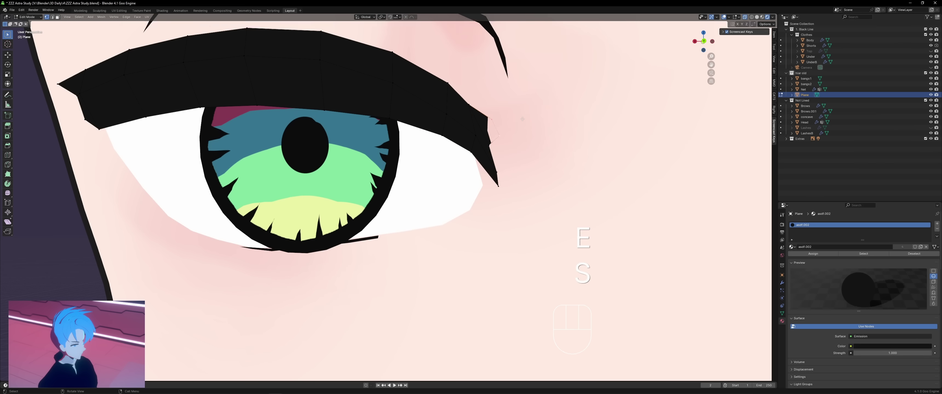
key("g")
left_click(524, 132)
scroll(523, 132, "down", 2)
middle_click_drag(524, 133, 701, 45)
scroll(528, 99, "up", 2)
key("g")
left_click(527, 113)
key("g")
left_click(530, 174)
key("Tab")
scroll(648, 190, "down", 5)
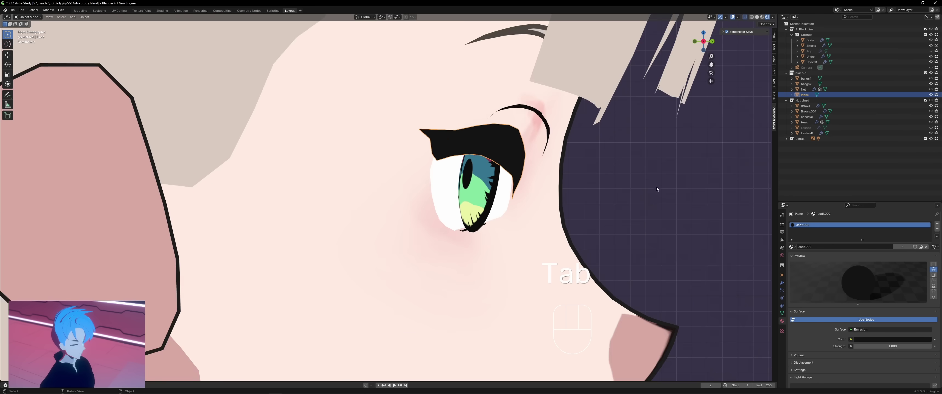
Fine-tune the spike tips at the inner corner, undo the last change, and check the lash from the front.
key("KP_1")
key("Tab")
scroll(648, 189, "up", 5)
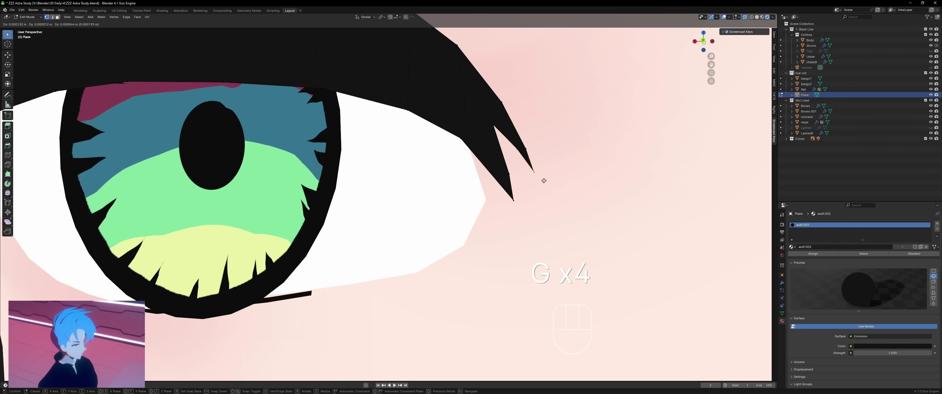
left_click(544, 181)
middle_click_drag(544, 180, 529, 183)
key("ctrl+z")
key("Tab")
scroll(545, 171, "down", 6)
left_click(704, 41)
left_click(745, 121)
scroll(573, 230, "down", 2)
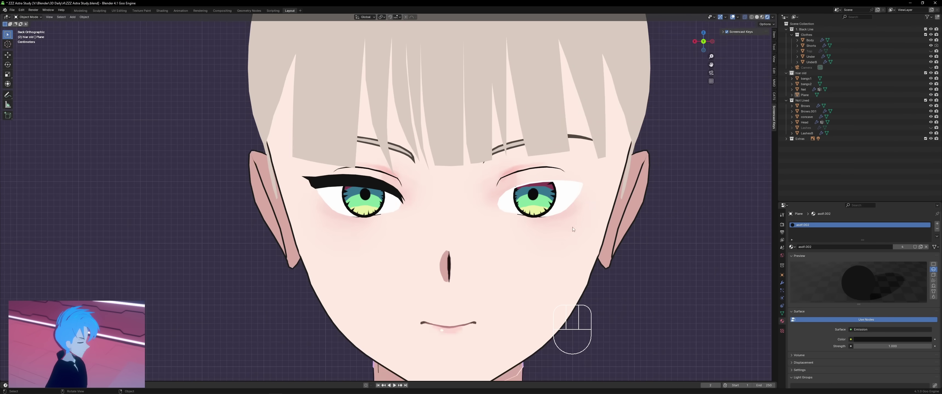
Add a loop cut across the lower outer lash spike and move its vertices to fit the edge of the eye white.
key("Tab")
scroll(572, 229, "up", 8)
key("ctrl+r")
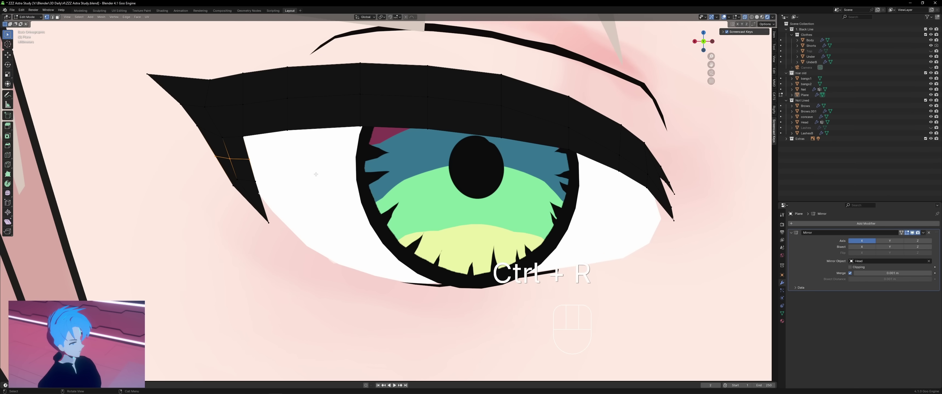
key("g")
right_click(309, 173)
left_click(260, 152)
key("g")
left_click(258, 150)
key("g")
left_click(259, 176)
key("g")
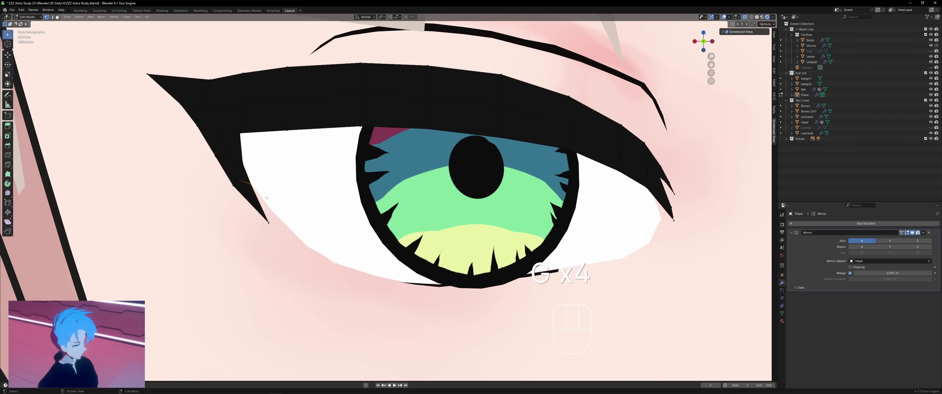
Slide and move the vertices where the outer lash wings meet to smooth the outer corner's shape.
key("Tab")
middle_click_drag(263, 205, 255, 239)
key("Tab")
scroll(255, 239, "up", 8)
key("g")
key("g")
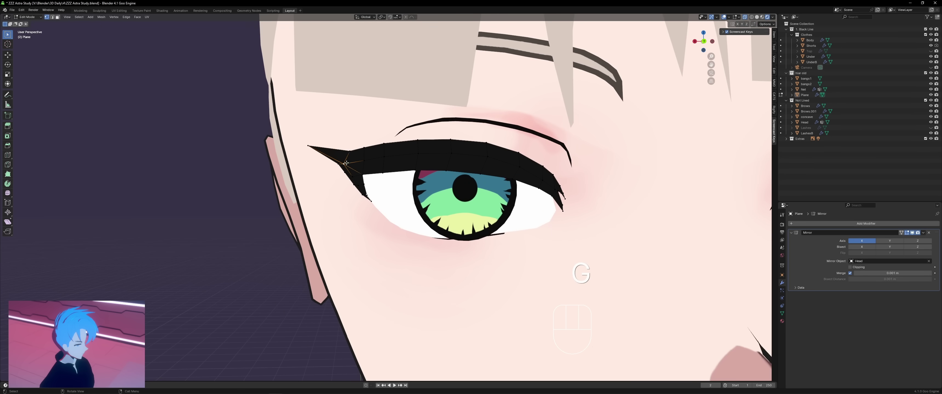
left_click(347, 162)
left_click(364, 162)
key("g")
left_click(365, 162)
Slide a further vertex of the lash's outer section and check the shape from another angle.
key("Tab")
middle_click_drag(367, 163, 376, 194)
key("Tab")
key("g")
key("g")
left_click(417, 183)
key("Tab")
scroll(384, 196, "up", 6)
Select the edge loop running along the middle of the upper lash and mark it as a seam.
key("Tab")
key("2")
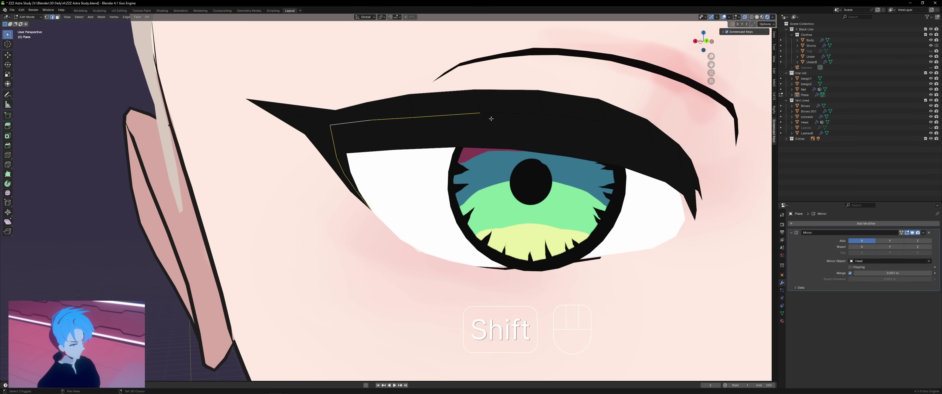
left_click(668, 158, "shift")
middle_click_drag(622, 135, 656, 132)
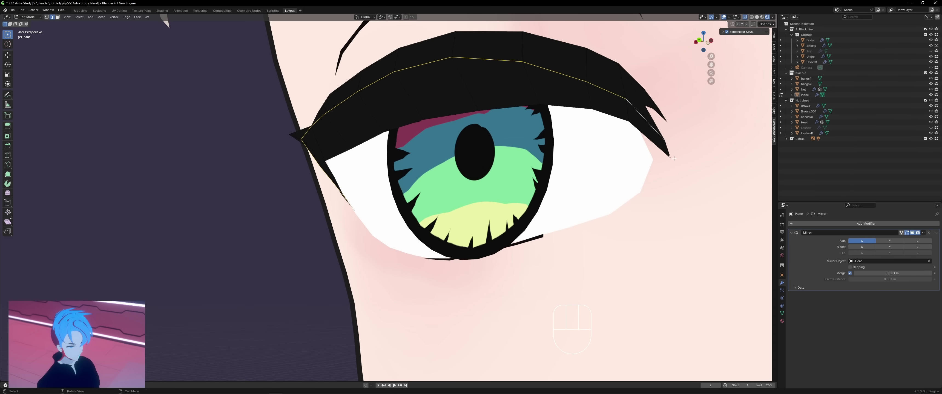
middle_click_drag(670, 155, 698, 155)
scroll(529, 155, "down", 2)
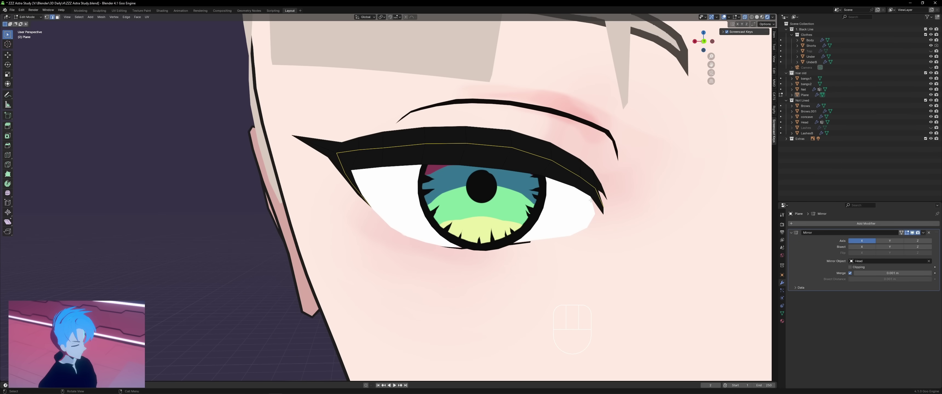
left_click(126, 17)
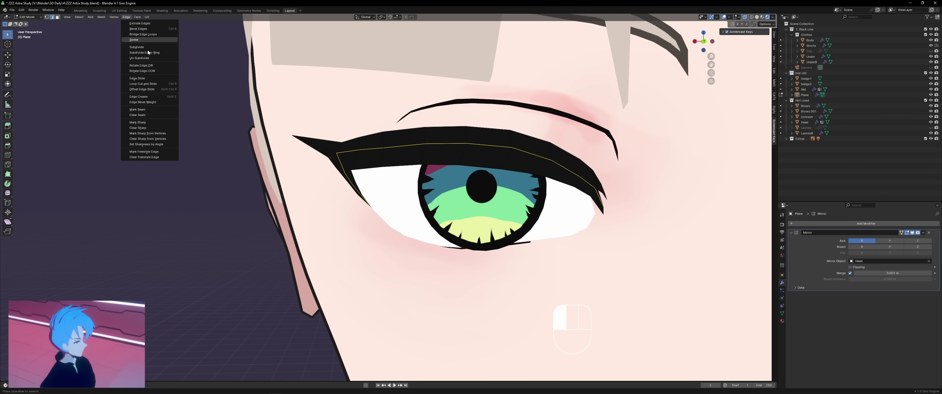
left_click(147, 110)
key("q")
key("Tab")
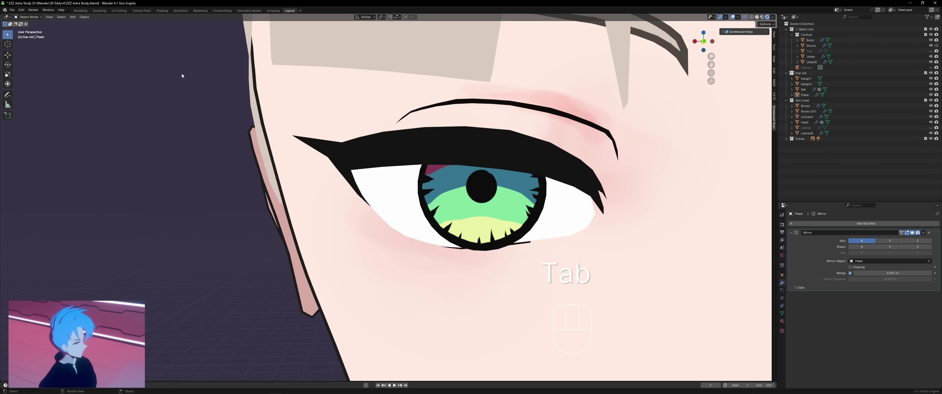
Move and rotate the eyelid crease line closer to the upper lash and delete its surplus geometry.
key("Tab")
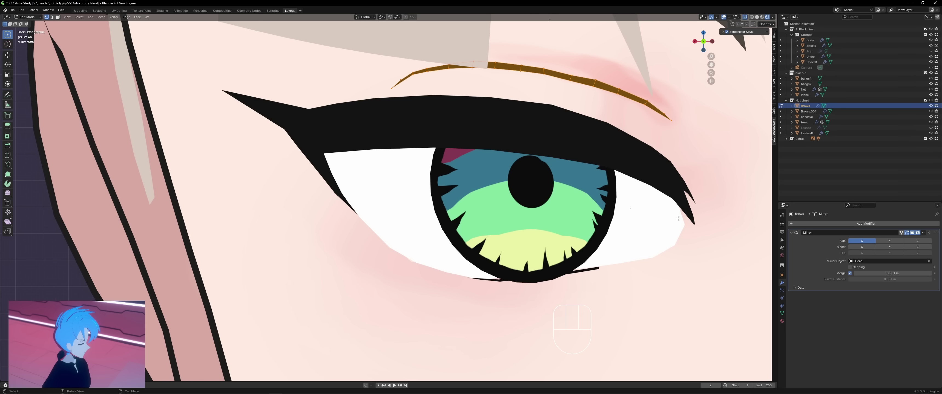
key("g")
key("r")
left_click(681, 181)
key("g")
left_click(529, 105)
key("Delete")
left_click(529, 106)
Slide the outer end of the crease line and adjust its inner vertices to follow the lash's curve.
left_click(380, 125)
key("g")
key("g")
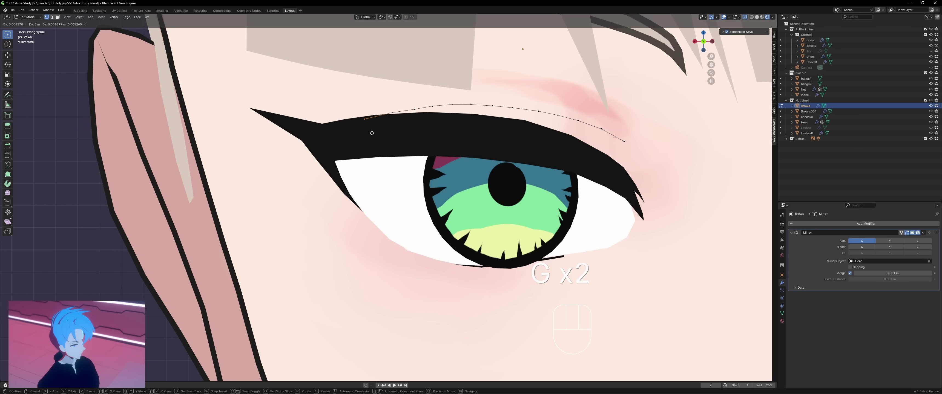
left_click(372, 133)
left_click_drag(593, 120, 633, 150)
key("g")
left_click(579, 122)
key("g")
key("g")
left_click(585, 125)
Slide a vertex near the middle of the crease line and delete an unneeded vertex beside it.
left_click(542, 115)
key("g")
key("g")
left_click(540, 116)
left_click(516, 108)
key("Delete")
left_click(514, 136)
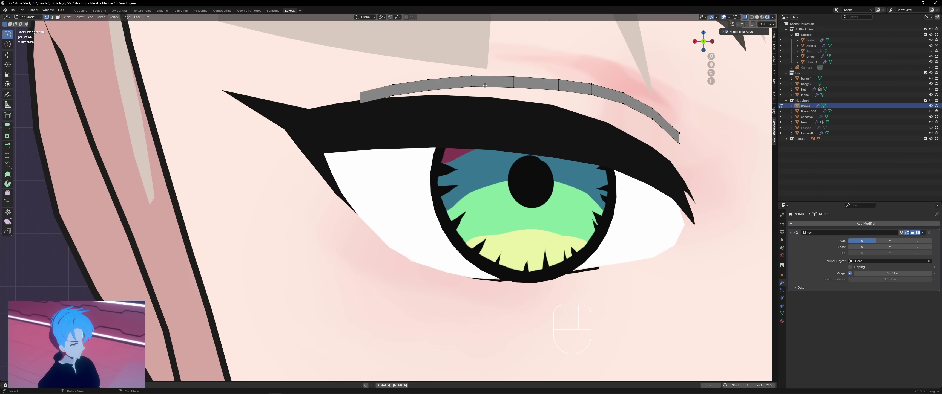
Shift the selected crease strip geometry along the Z axis and save the file.
key("g")
key("z")
key("ctrl+s")
key("Tab")
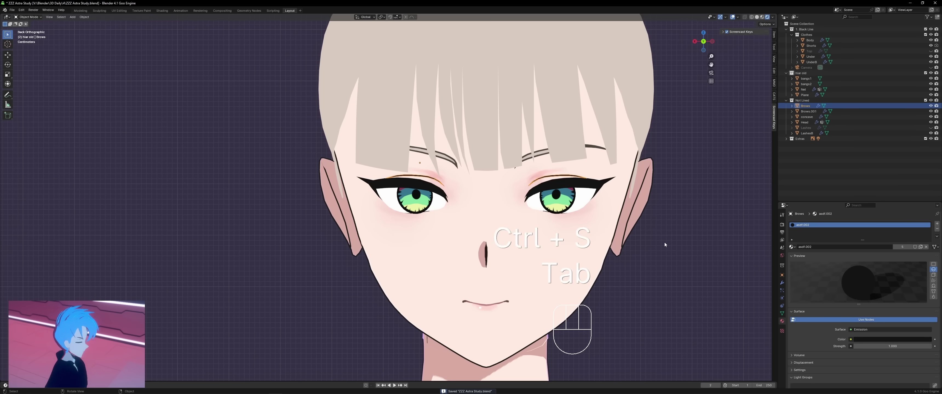
Move the crease's vertices along the Y axis in wireframe to fit them against the face surface.
middle_click_drag(665, 242, 531, 211)
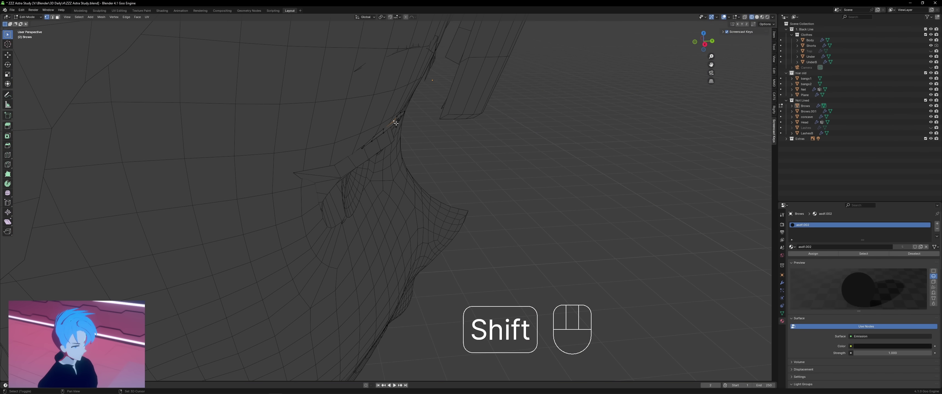
key("g")
key("y")
key("g")
key("y")
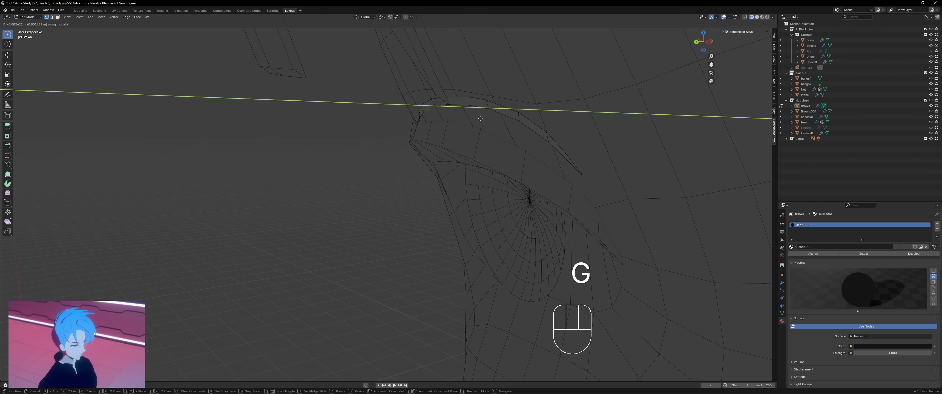
left_click(447, 134)
key("g")
key("y")
middle_click_drag(453, 136, 547, 250, "shift")
Move the remaining crease vertices along the Y axis and reposition one of them to smooth the curve.
key("g")
key("y")
key("g")
key("y")
left_click(501, 150)
key("g")
left_click(524, 164)
Adjust one more crease vertex after checking the face from an angle, and save the file.
key("Tab")
middle_click_drag(623, 158, 463, 186)
key("Tab")
left_click(421, 169)
key("g")
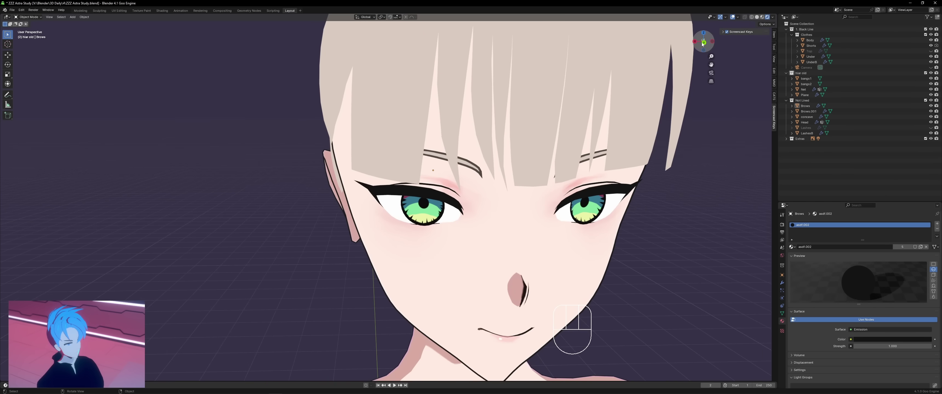
key("ctrl+s")
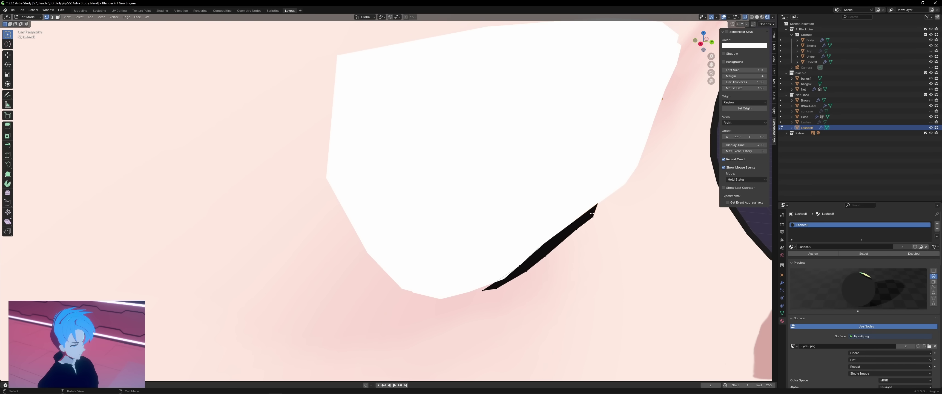
Slide the vertices at the end of the thin lower lash line to narrow and taper it.
key("g")
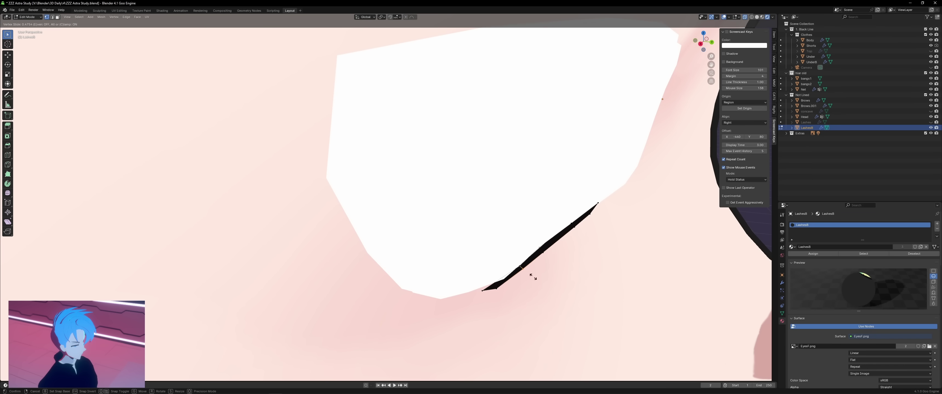
left_click(533, 276)
left_click(496, 289)
left_click(484, 291, "shift")
key("g")
key("g")
left_click(507, 283)
middle_click_drag(507, 283, 486, 286)
left_click(293, 349)
key("g")
key("g")
left_click(314, 350)
Slide the other vertices of the lower lash line to even out its thickness along the eye white.
middle_click_drag(314, 350, 346, 185)
left_click(316, 142)
key("g")
key("g")
left_click(320, 150)
middle_click_drag(320, 150, 359, 234)
key("g")
key("g")
left_click(377, 283)
left_click(320, 289)
key("g")
key("g")
left_click(244, 296)
middle_click_drag(249, 295, 322, 270)
scroll(403, 253, "down", 5)
Undo the edits that gave the small face below the outer eye its arrow shape.
key("Tab")
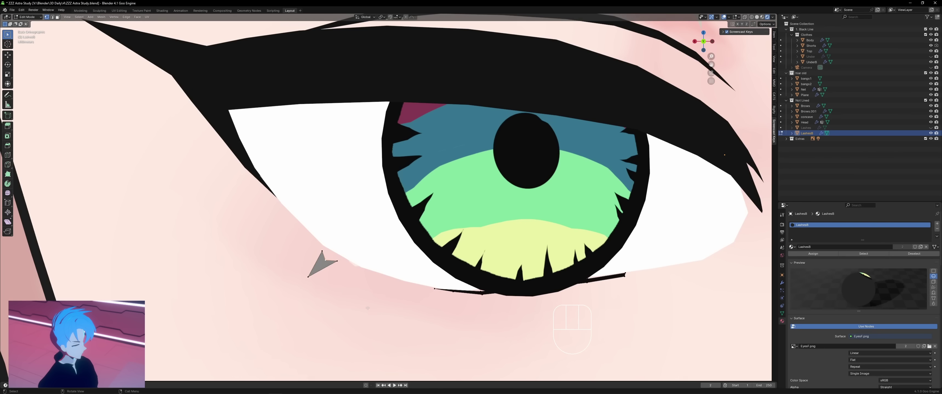
scroll(351, 252, "up", 2)
scroll(374, 299, "down", 1)
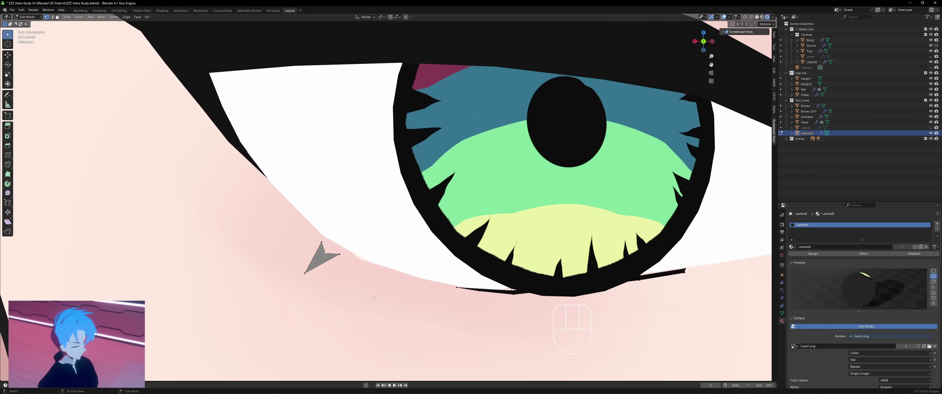
key("ctrl+z")
key("ctrl+z")
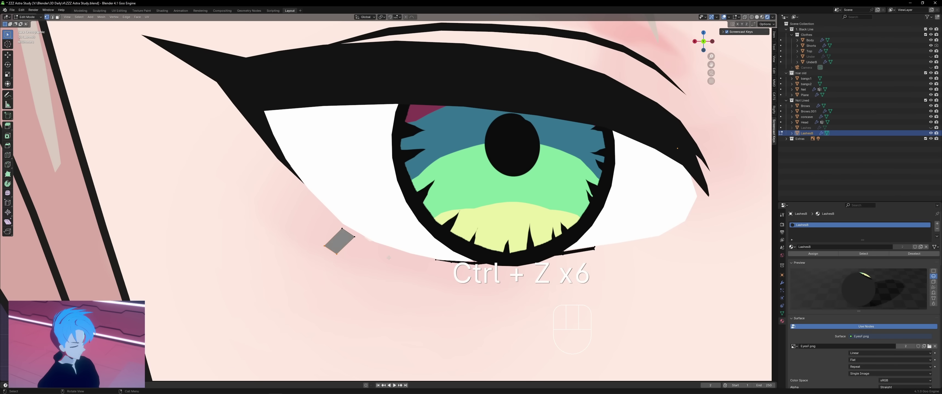
Rework the small face into a pointed lower lash spike at the outer edge of the eye white.
key("Delete")
left_click_drag(315, 218, 311, 258)
left_click(387, 276)
key("s")
right_click(397, 225)
scroll(388, 269, "up", 2)
key("g")
left_click(316, 252)
scroll(315, 253, "down", 2)
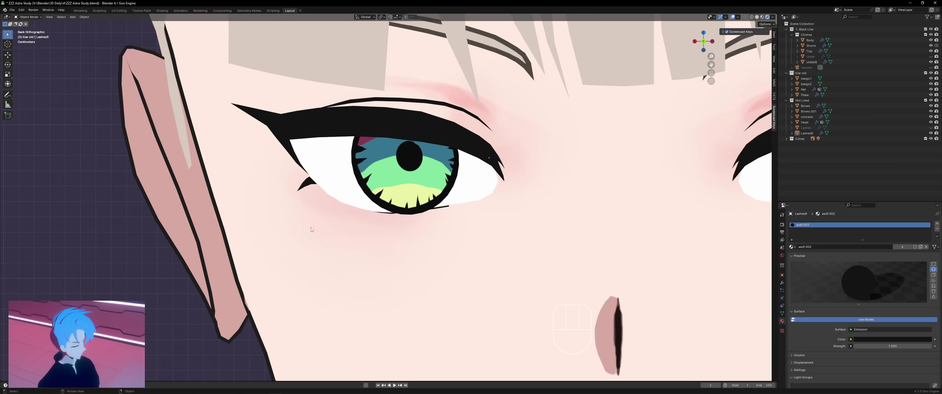
Duplicate the lower lash spike, scale and rotate the copy, and place it above the original at the outer corner.
scroll(311, 228, "up", 2)
key("Tab")
left_click_drag(225, 157, 306, 201)
key("shift+d")
key("s")
key("s")
key("r")
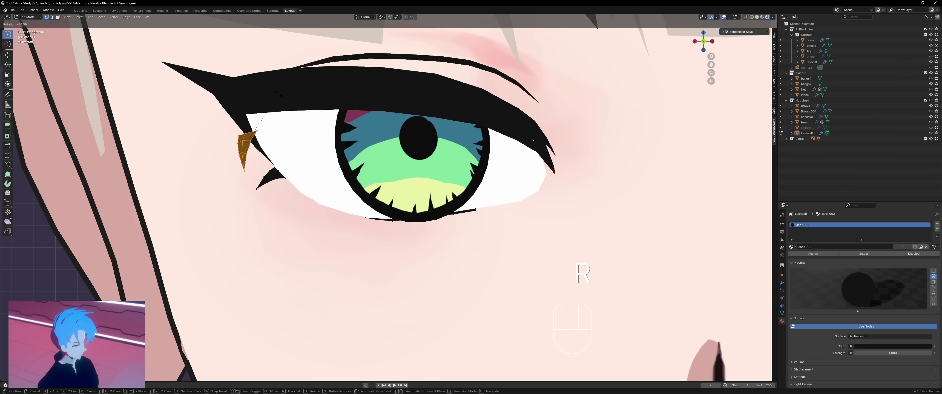
scroll(309, 180, "down", 5)
left_click(309, 181)
key("Tab")
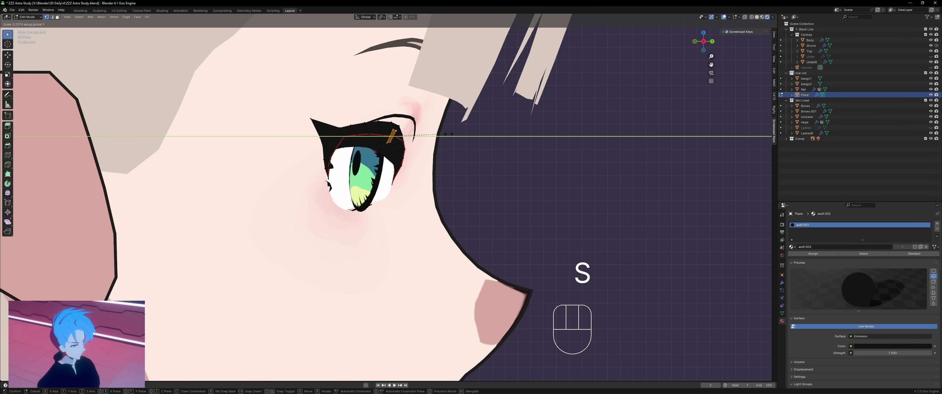
Scale the separate face in front of the upper lash along the Y axis and clear its seam.
left_click(450, 134)
middle_click_drag(450, 133, 395, 135, "alt")
scroll(388, 135, "up", 1)
left_click(126, 17)
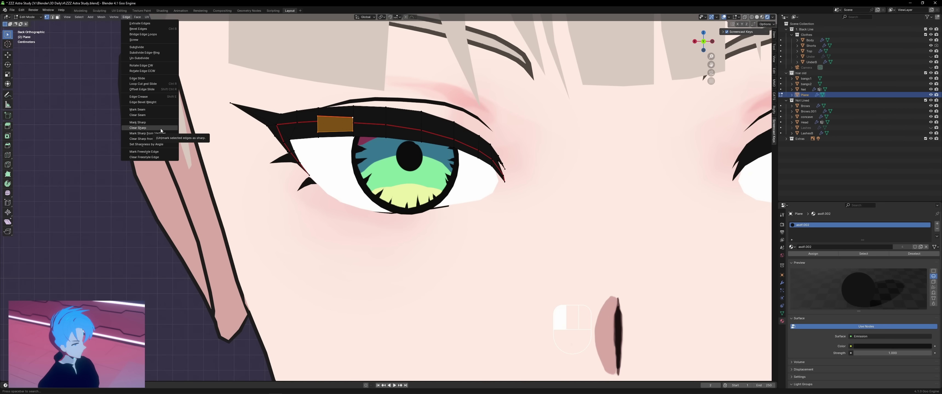
left_click(158, 116)
scroll(388, 146, "down", 1)
Extrude the separate face outward from the lash, scale its end, and move that end into place.
left_click(703, 41)
left_click(703, 41)
middle_click_drag(516, 163, 493, 172)
key("e")
left_click(494, 172)
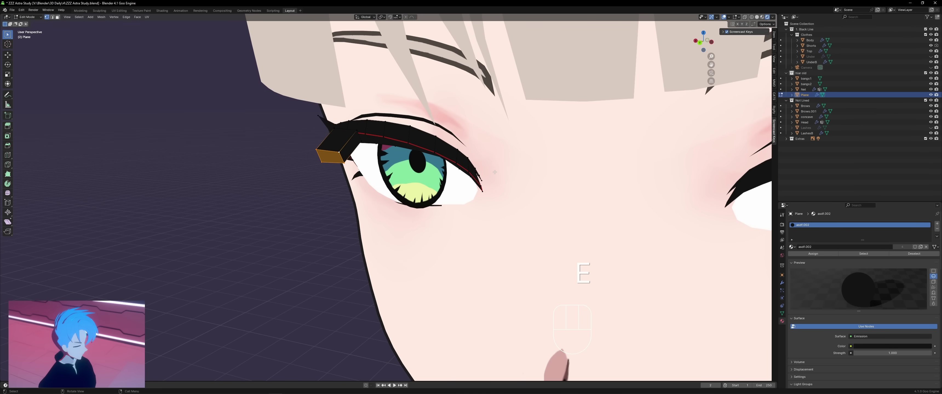
key("s")
left_click(338, 158)
key("n")
key("n")
key("g")
left_click(306, 149)
Add a loop cut to the extruded lash, merge its end into a point, and move the geometry to bend the spike.
key("ctrl+r")
scroll(334, 143, "up", 1)
left_click(334, 143)
scroll(311, 137, "up", 1)
left_click_drag(252, 121, 292, 154)
key("m")
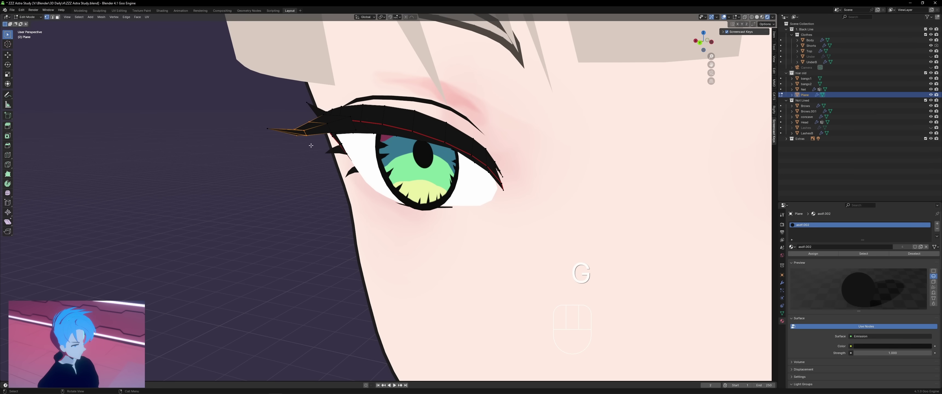
key("g")
left_click(318, 125)
mouse_move(314, 125)
middle_mouse_down("alt")
mouse_move(370, 128)
mouse_move(311, 129)
middle_mouse_up("alt")
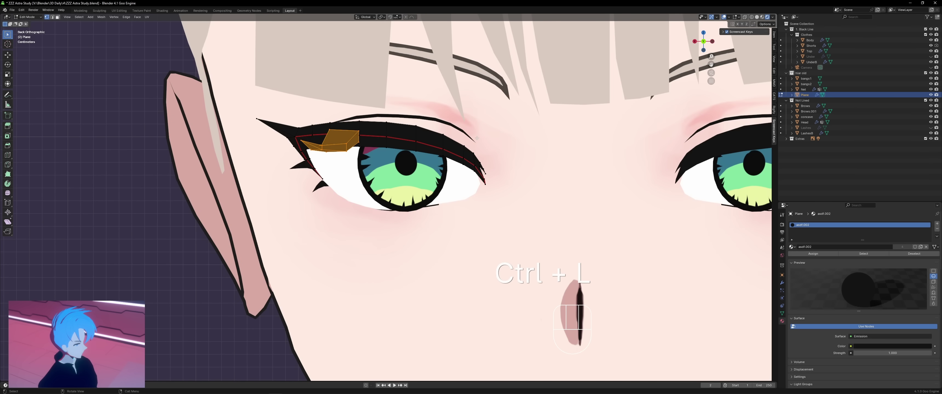
Rotate the extruded lash spike upward and move it toward the outer corner of the upper lash.
key("r")
middle_click_drag(477, 139, 423, 176)
key("ctrl+z")
key("r")
left_click(481, 185)
key("r")
left_click(492, 137)
key("g")
left_click(490, 175)
key("g")
key("r")
left_click(421, 219)
key("g")
left_click(412, 210)
Rotate the spike about the X axis to align it with the upper lash, and leave Edit Mode.
key("r")
key("x")
left_click(412, 153)
middle_click_drag(411, 153, 443, 128)
scroll(444, 129, "down", 10)
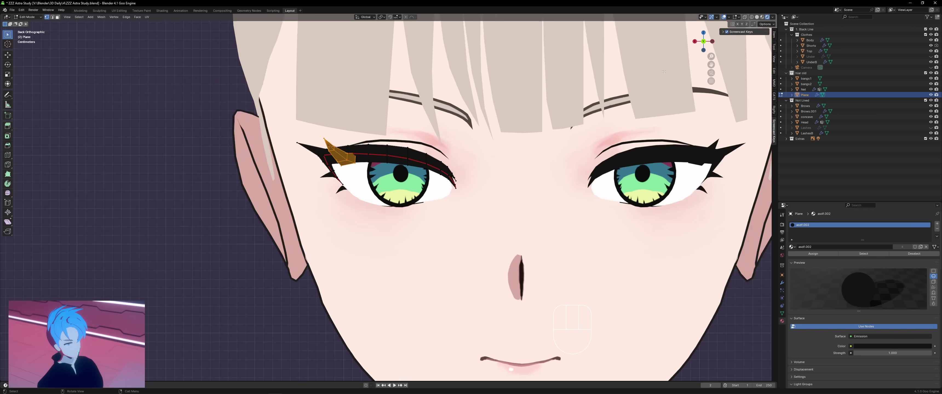
key("Tab")
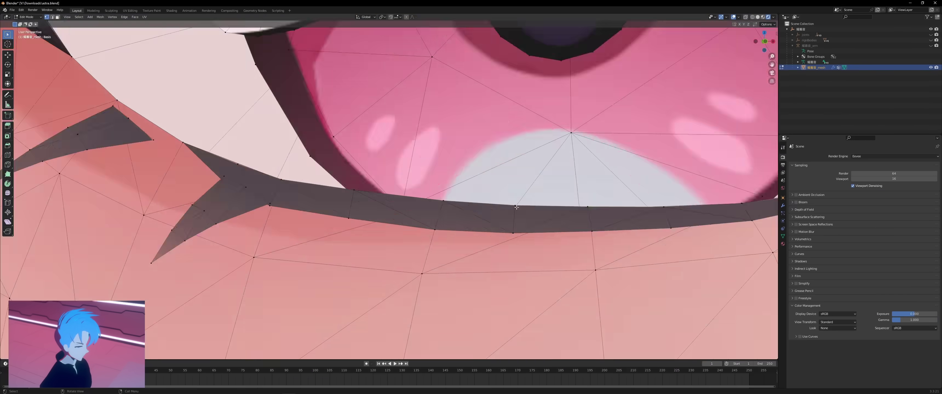
Try repositioning the spike against the upper lash with two moves, and undo them.
scroll(492, 160, "down", 3)
middle_click_drag(492, 160, 458, 170)
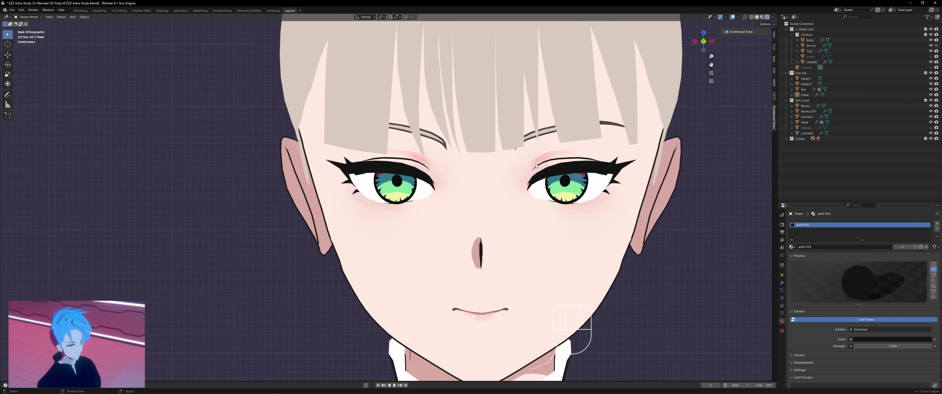
scroll(389, 185, "up", 5)
key("Tab")
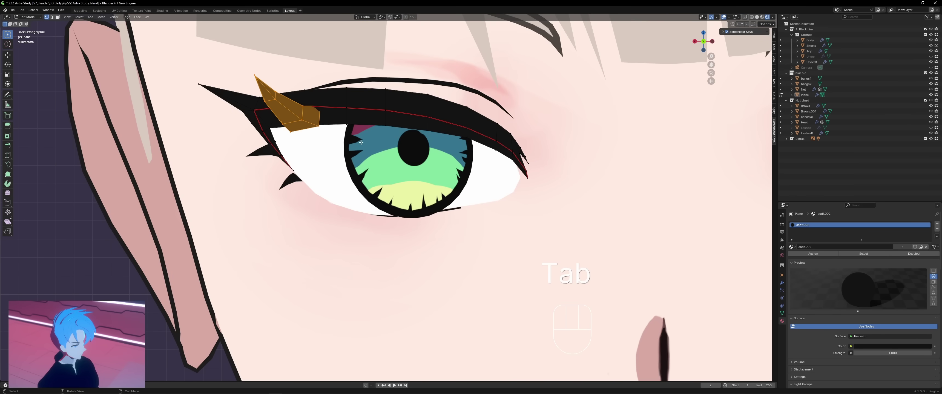
middle_click_drag(331, 141, 360, 148)
key("g")
middle_click(356, 149)
left_click(350, 150)
key("g")
middle_click(350, 146)
left_click(350, 141)
left_click(697, 39)
left_click(714, 44)
middle_click_drag(281, 91, 322, 106)
key("ctrl+z")
key("ctrl+z")
Select the edge path along the upper lash spike from its base to its tip and mark it as a seam.
middle_click_drag(352, 128, 327, 131)
left_click(327, 129)
key("alt+z")
middle_click_drag(302, 102, 216, 85)
left_click(194, 62, "ctrl")
key("q")
middle_click_drag(194, 62, 251, 86)
left_click(238, 87)
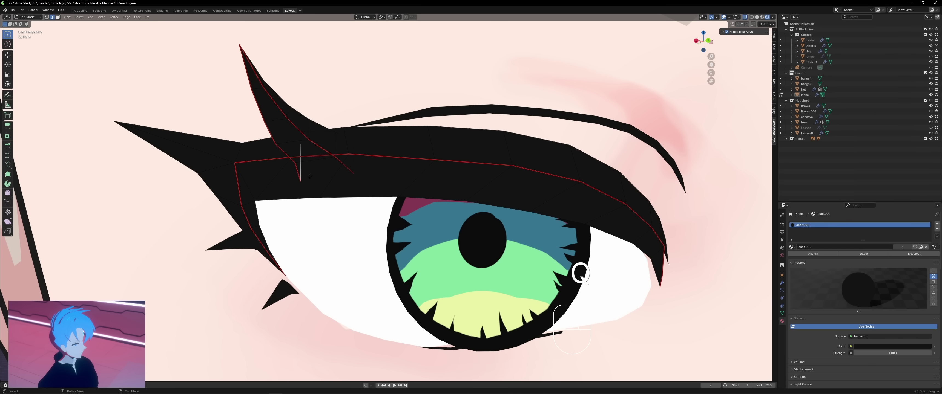
Move the geometry at the spike's base to blend it into the upper lash.
left_click_drag(308, 188, 313, 178)
key("g")
left_click(323, 177)
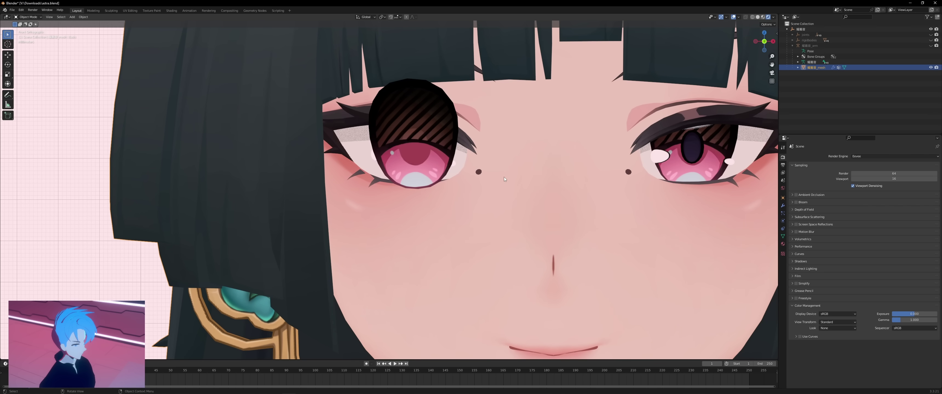
Examine the mesh topology around the reference character's eyes, with and without the viewport overlays.
key("Tab")
key("g")
right_click(524, 169)
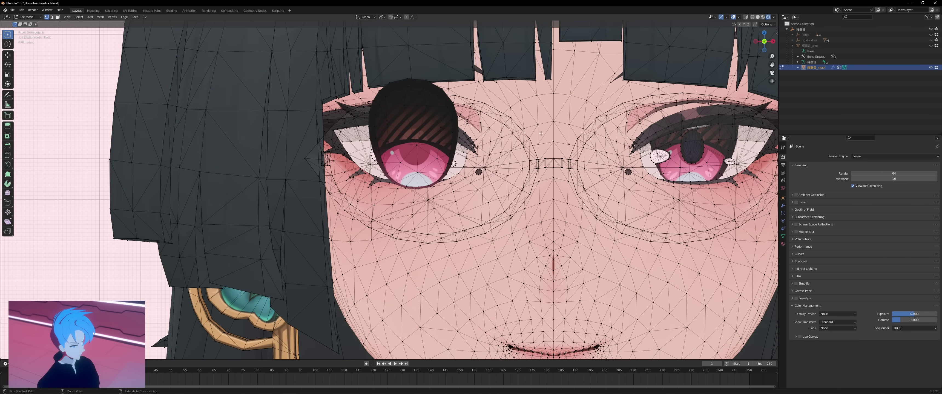
key("shift+alt+z")
key("shift+alt+z")
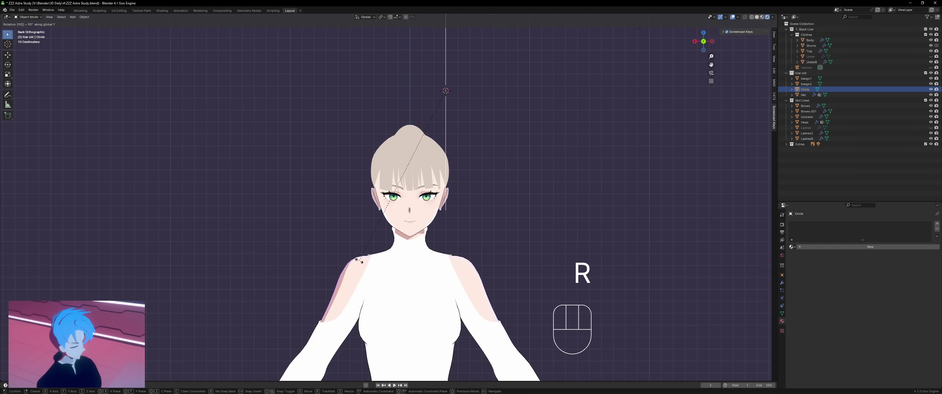
Rotate the new circle 90° about the X axis so it stands upright, and open its mesh for editing.
right_click(359, 262)
scroll(494, 198, "down", 7)
type("r90zx")
left_click(494, 200)
scroll(503, 186, "up", 5)
key("Tab")
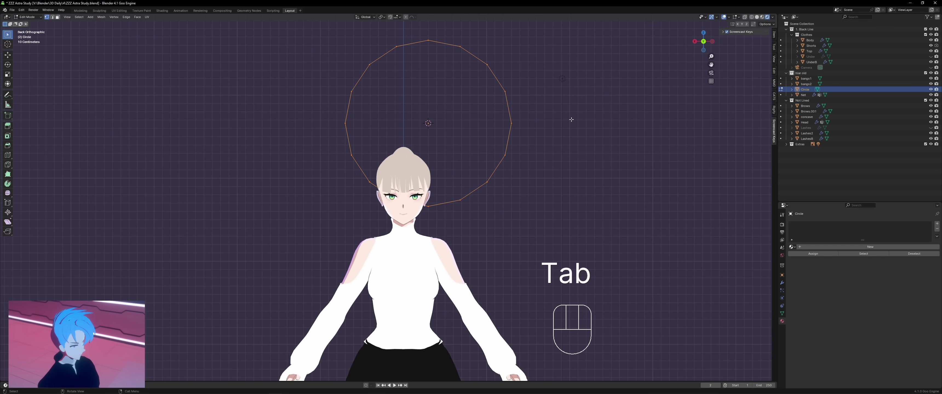
Extrude the circle's edge inward twice with scaling to form two concentric rings of faces.
scroll(547, 132, "up", 2)
key("e")
key("s")
left_click(547, 132)
key("e")
key("s")
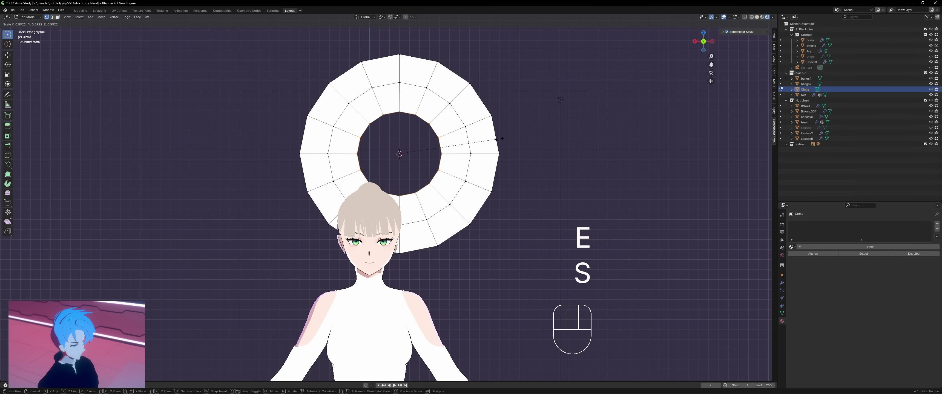
left_click(492, 142)
Extrude the innermost edge loop and merge it at its center to close the disc.
left_click(430, 80, "alt")
key("g")
scroll(430, 80, "up", 1)
left_click(428, 103, "alt")
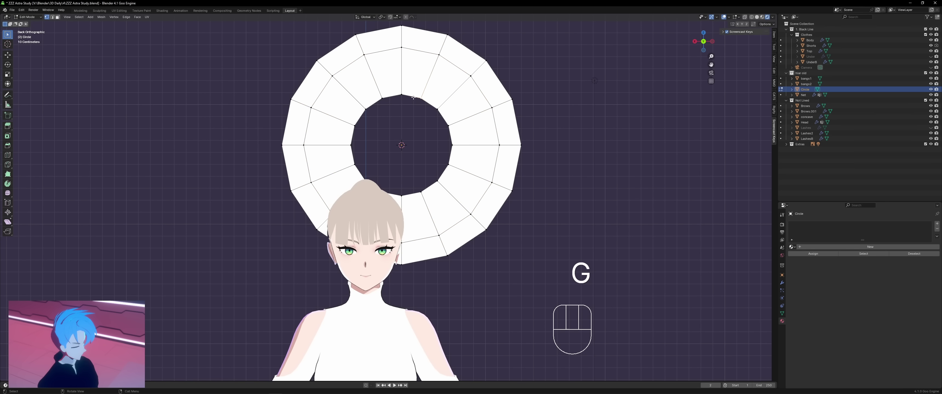
key("r")
right_click(428, 101)
key("e")
right_click(437, 109)
key("m")
left_click(442, 112)
Move the disc's center backward along the Y axis with proportional editing to give it a curved profile.
left_click(694, 42)
key("o")
key("g")
left_click(589, 94)
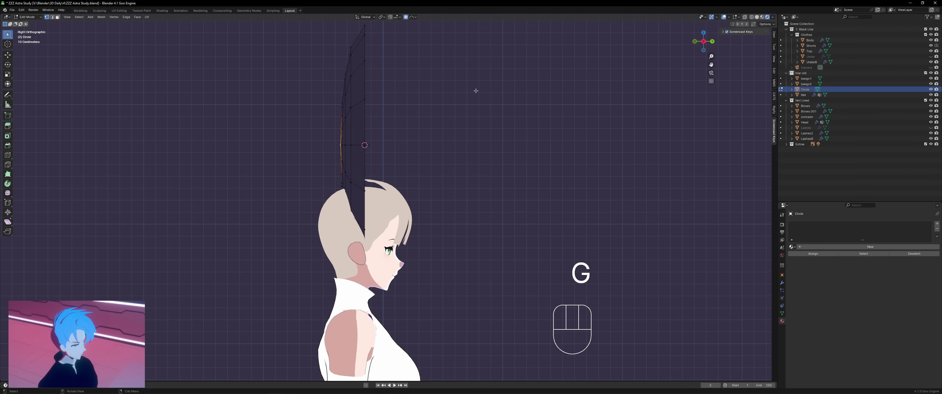
key("ctrl+z")
key("g")
right_click(487, 99)
key("g")
key("y")
left_click(499, 142)
left_click(713, 42)
scroll(673, 70, "down", 1)
left_click(694, 41)
Extrude the whole disc backward for thickness and try scaling the extruded side.
key("a")
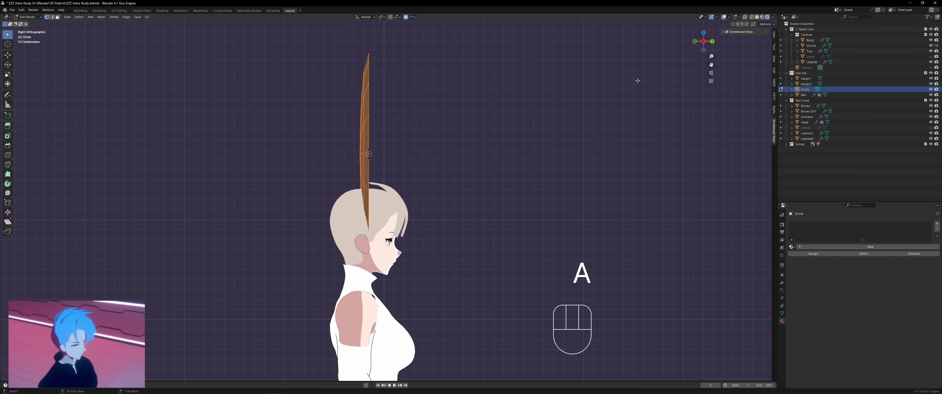
key("e")
left_click(614, 90)
key("s")
right_click(533, 82)
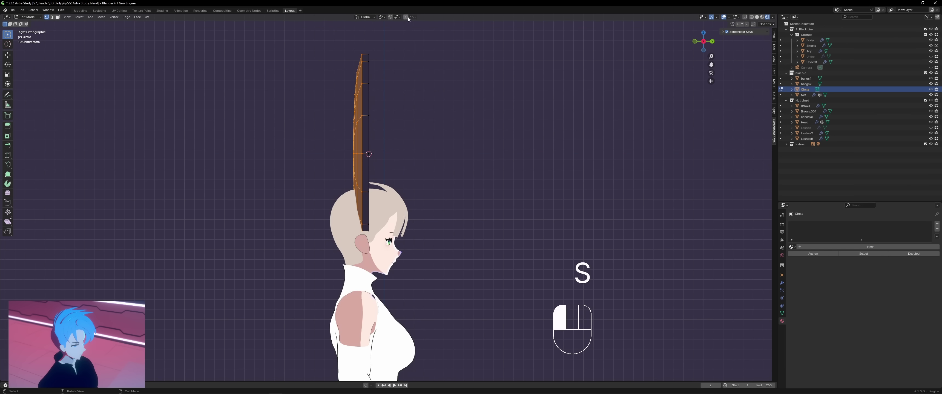
scroll(513, 55, "up", 1)
left_click(559, 59)
key("ctrl+z")
key("s")
key("g")
key("Tab")
middle_click_drag(548, 125, 544, 158)
left_click(713, 42)
key("Tab")
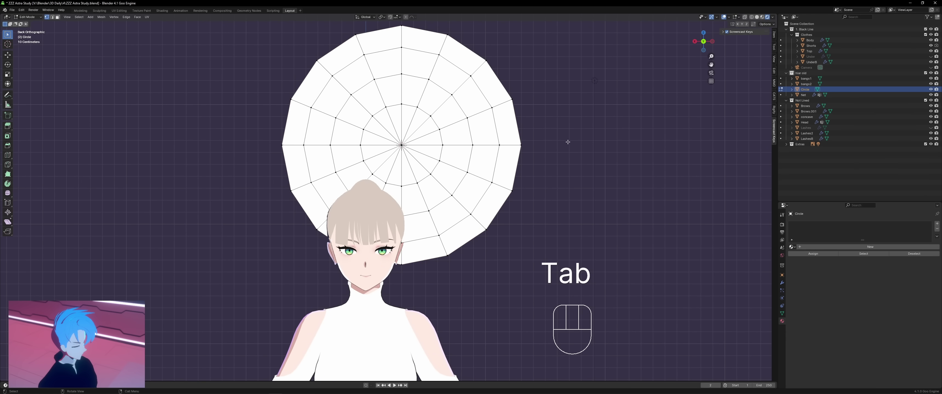
Scale the whole disc along the X axis to narrow it into an upright oval.
middle_click_drag(586, 147, 547, 130)
left_click(712, 41)
key("a")
key("s")
key("x")
left_click(547, 157)
middle_click_drag(582, 198, 558, 212)
left_click(708, 48)
left_click(704, 43)
scroll(607, 96, "down", 2)
Assign the existing black emission material to the oval disc and scale the object down.
key("a")
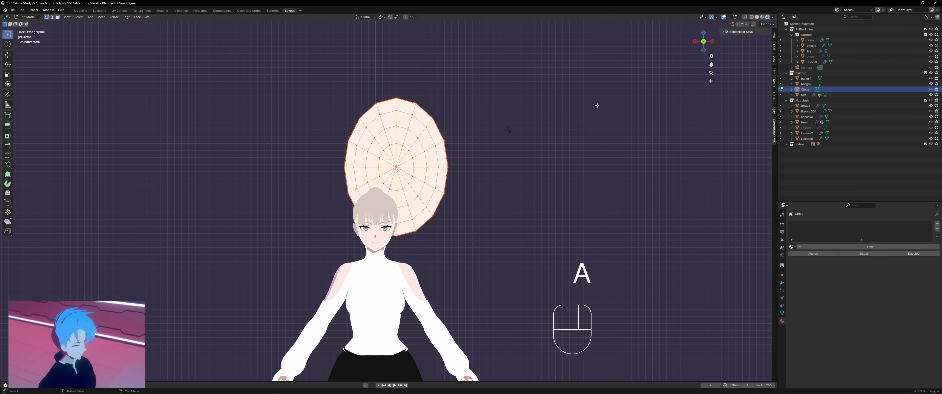
left_click(793, 247)
left_click(803, 261)
key("Tab")
key("s")
left_click(415, 163)
left_click(694, 42)
scroll(545, 148, "up", 2)
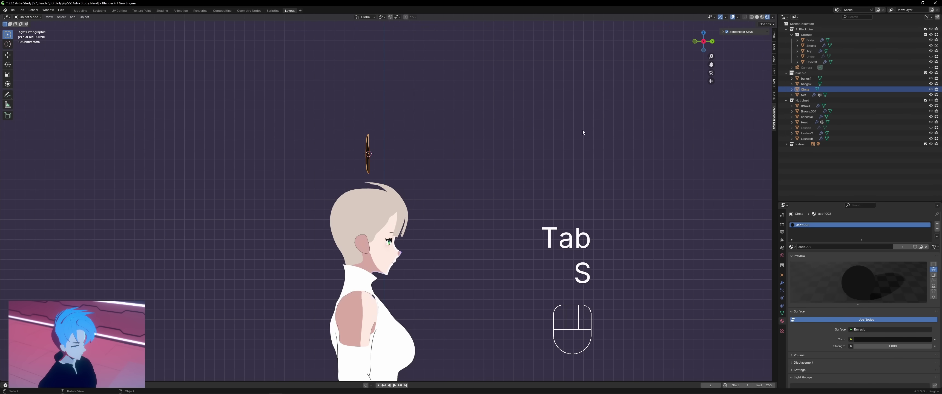
Move the black oval over the character's eye and scale it down to roughly iris size.
left_click(712, 42)
scroll(503, 134, "up", 8)
middle_click_drag(502, 134, 512, 90, "shift")
right_click(462, 192)
left_click(526, 211)
key("g")
key("s")
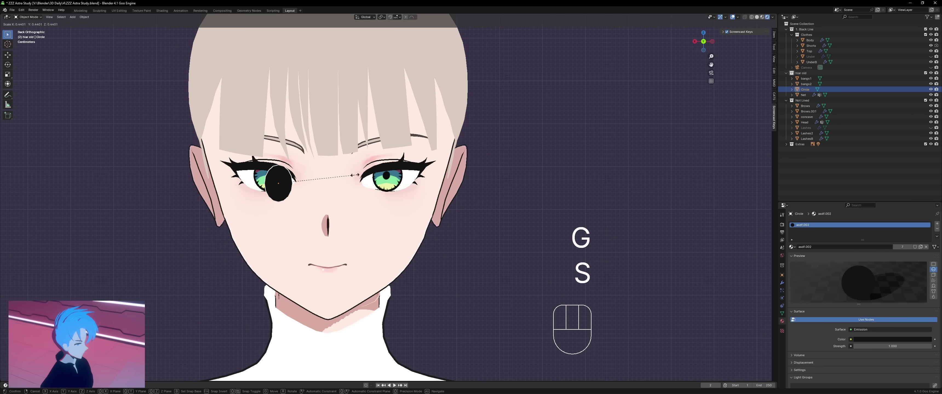
Move the black oval along the Y axis to bring it to the depth of the eye.
key("g")
middle_click_drag(367, 193, 490, 209)
key("g")
key("y")
left_click(395, 205)
left_click(703, 41)
scroll(586, 128, "up", 5)
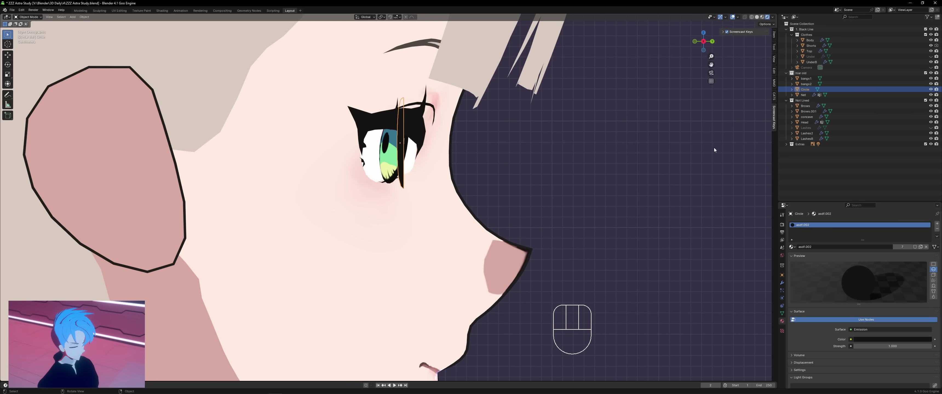
Rename the oval object Eye2 and move it into the Not Lined collection.
key("F2")
type("Eye2")
key("Return")
left_click_drag(805, 90, 803, 100)
Hide the original eye object, and scale and move Eye2 to fit the eye opening.
left_click(807, 112)
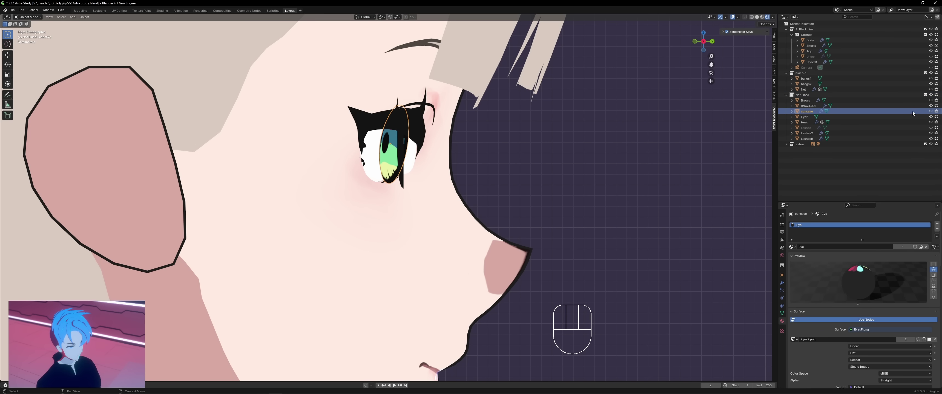
left_click(931, 112)
left_click(713, 42)
scroll(549, 128, "down", 7)
left_click(309, 184)
key("s")
left_click(363, 178)
key("g")
key("g")
left_click(363, 177)
Unwrap all of Eye2's faces in the UV editor.
left_click(524, 221)
scroll(523, 221, "down", 2)
scroll(524, 222, "up", 6)
left_click(217, 172)
left_click(579, 191)
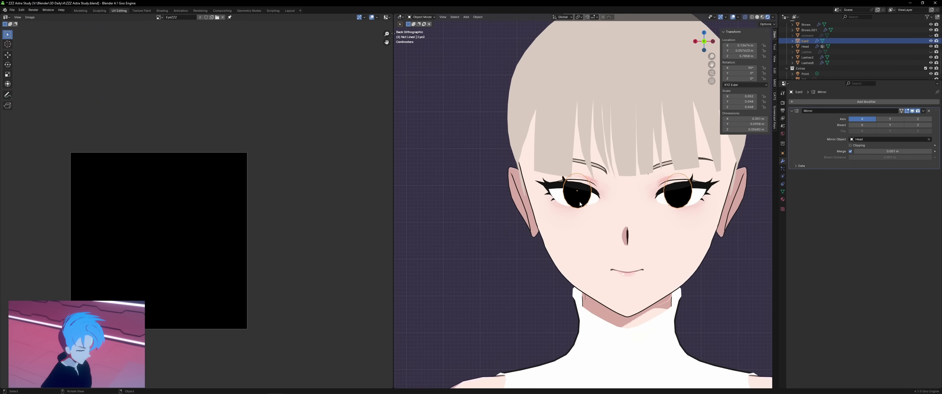
scroll(479, 206, "up", 4)
key("Tab")
key("a")
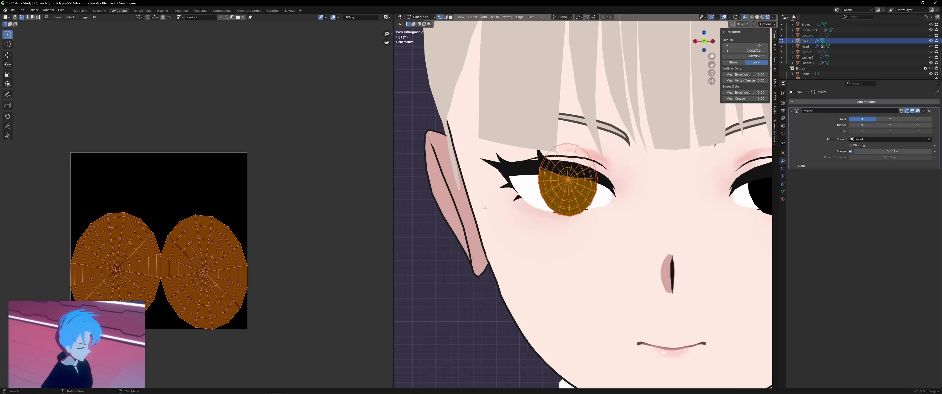
key("u")
left_click(192, 197)
left_click(261, 209)
scroll(231, 243, "up", 1)
Select one of Eye2's oval UV islands, rotate it, and move it to a new place on the texture.
key("l")
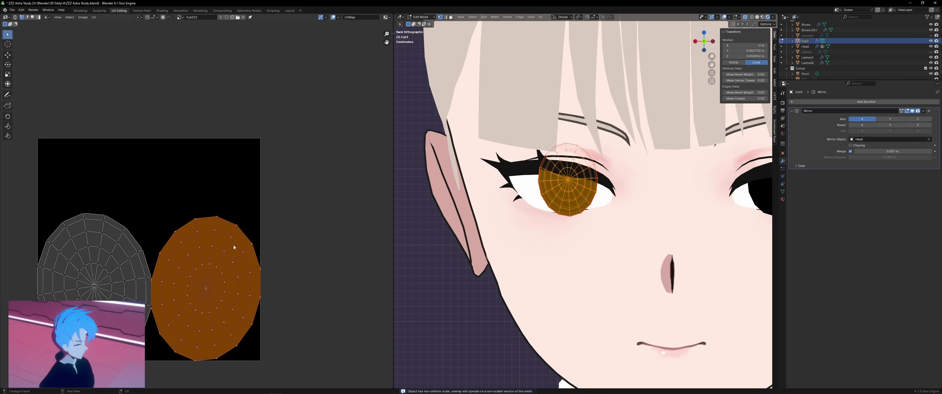
key("r")
left_click(315, 235)
key("g")
left_click(310, 163)
left_click(496, 191)
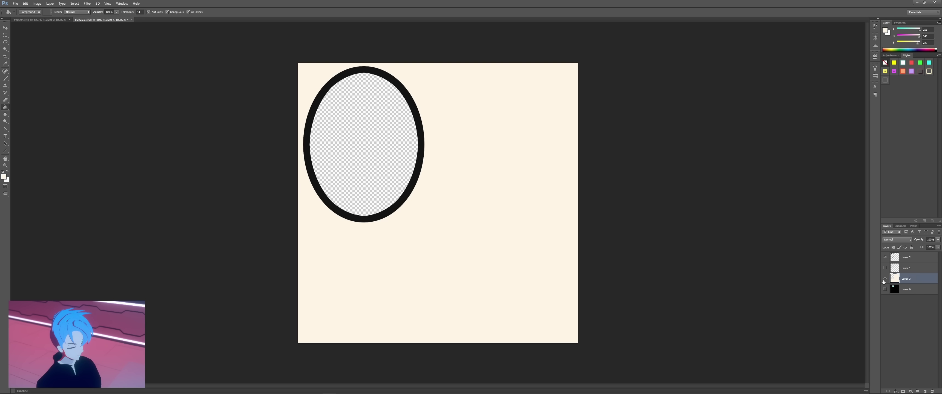
Switch to Photoshop, undo the last fill, refill the background layer cream, and group the outline layer with a new layer inside.
key("ctrl+z")
left_click(188, 12)
left_click(535, 172)
left_click(910, 258)
left_click(918, 392)
left_click(926, 392)
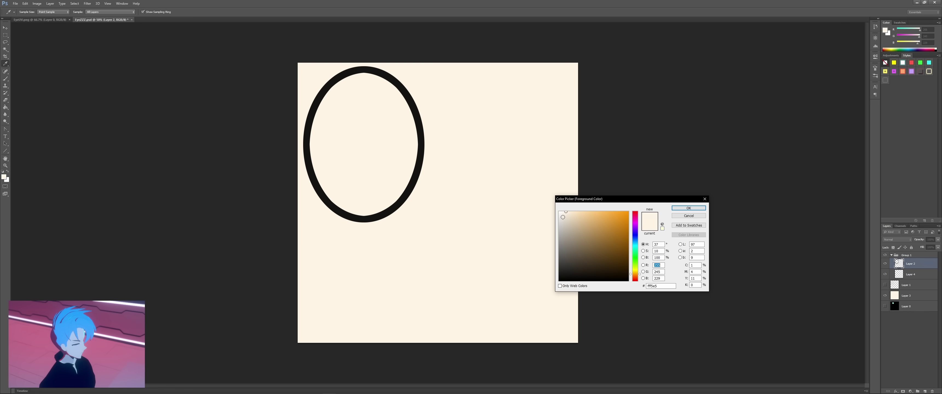
Bring Layer 4 with the curved divider above Layer 2, and fill the iris's upper part with dark teal.
key("Return")
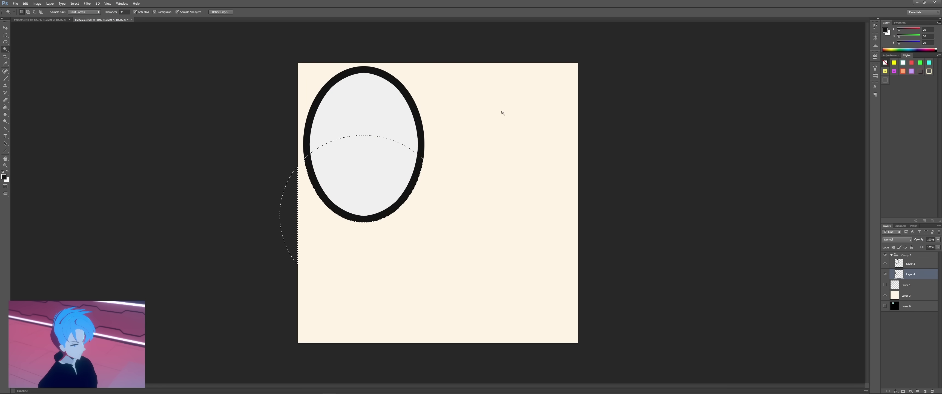
key("ctrl+bracketright")
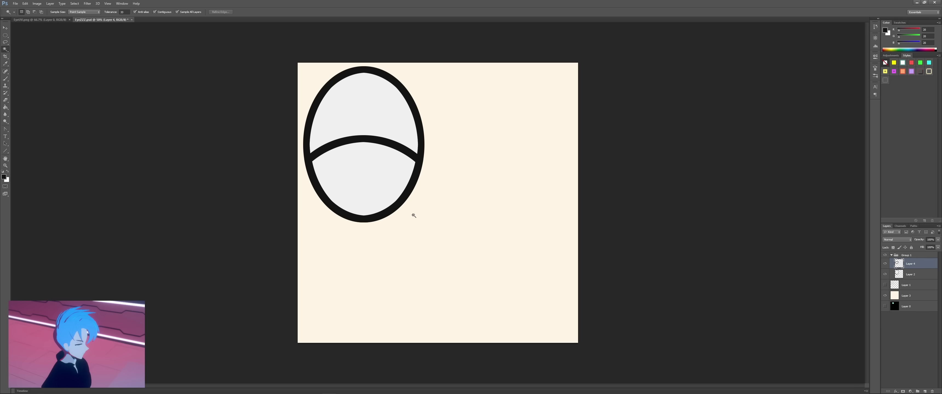
left_click(399, 177)
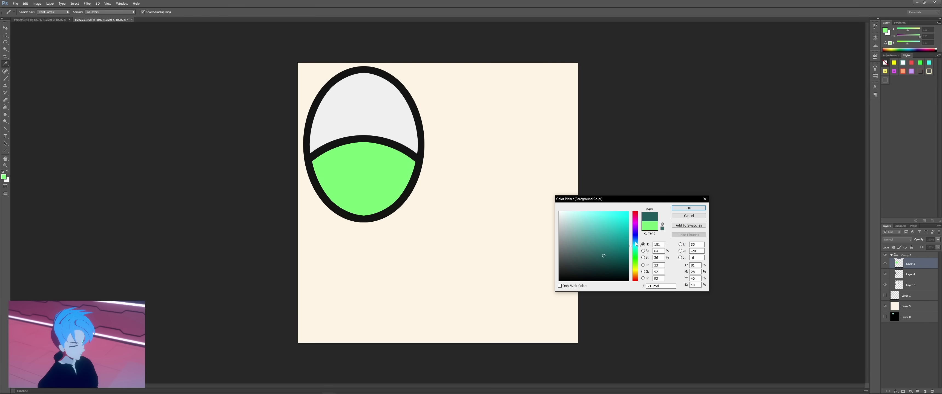
left_click(688, 208)
left_click(386, 124)
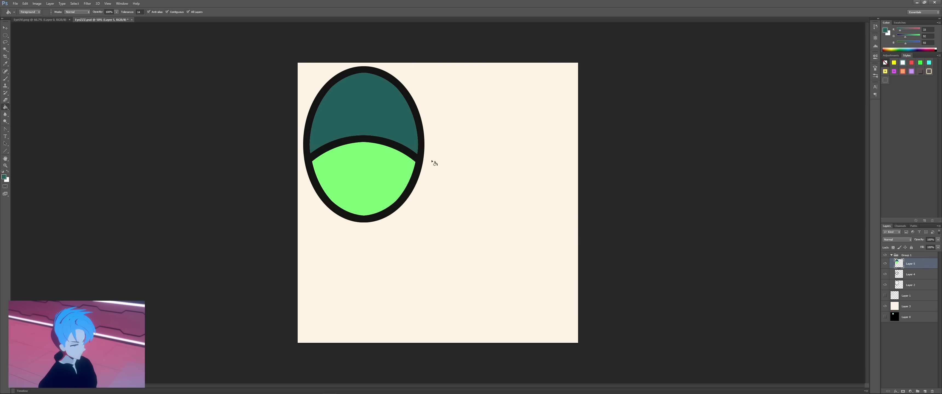
Select the thin crescent just beneath the iris's curved divider and fill it with turquoise.
left_click(6, 35)
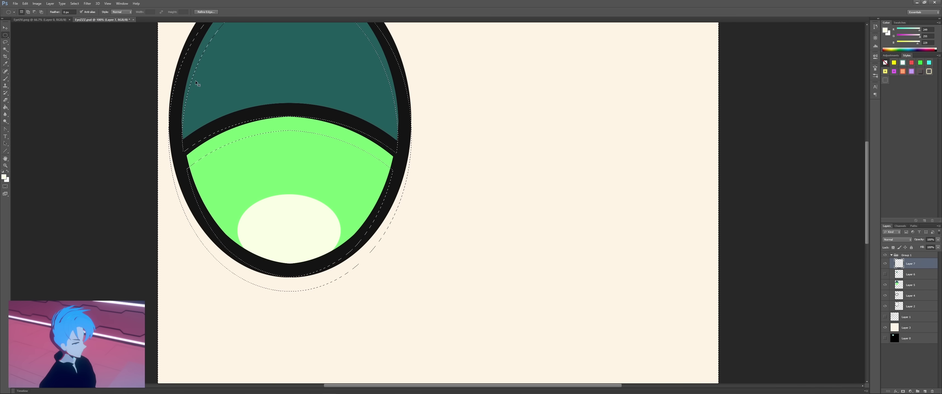
key("ctrl+shift+i")
left_click(4, 177)
left_click(309, 123)
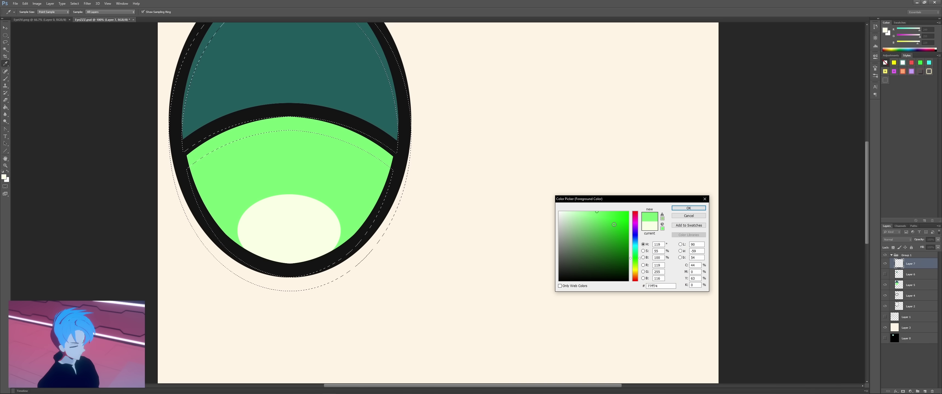
left_click(688, 208)
key("g")
left_click(373, 147)
key("ctrl+d")
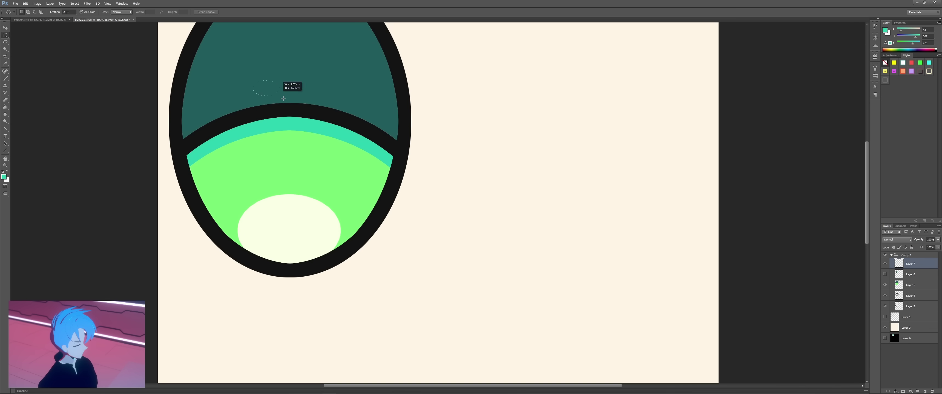
Fill the rounded shape hanging from the centre of the turquoise crescent with the same turquoise, and deselect it.
key("g")
left_click(309, 149)
key("ctrl+d")
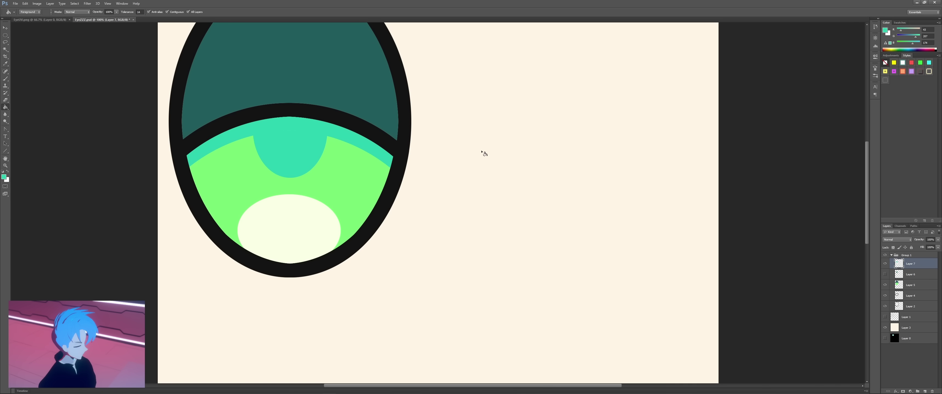
Erase the centre of the dark shading in the iris's upper part with a large soft eraser.
key("ctrl+minus")
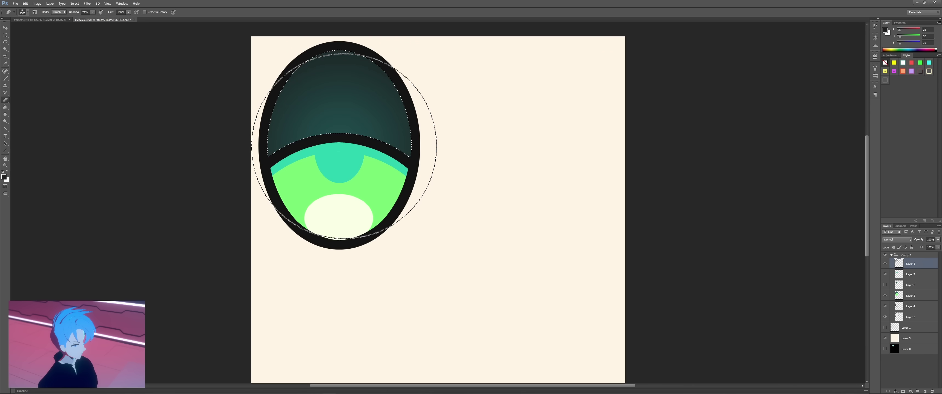
left_click_drag(343, 147, 340, 160)
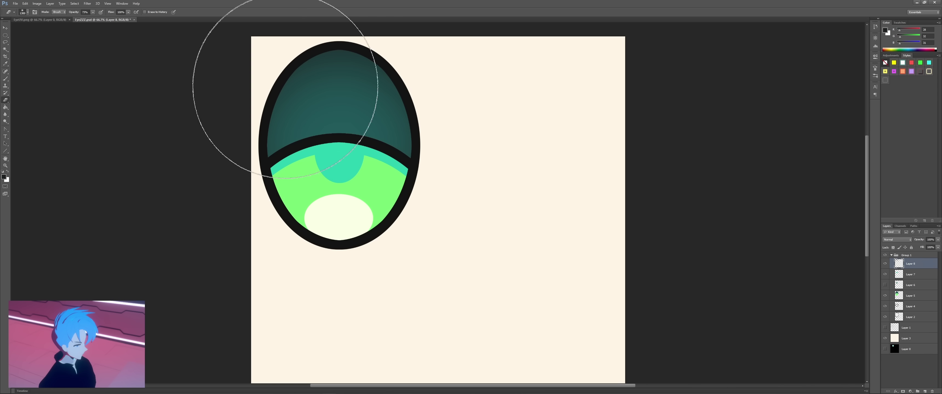
Duplicate the two diagonal bar layers and move the copies beside the original bars.
left_click(6, 36)
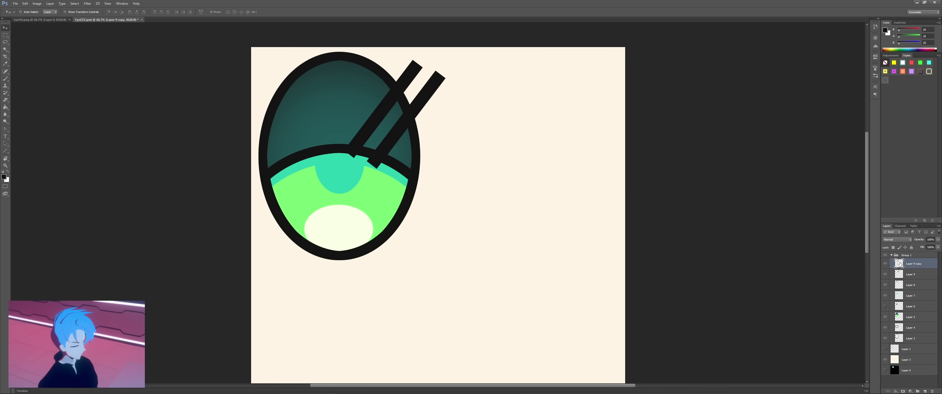
left_click(913, 274, "shift")
right_click(915, 273)
left_click(889, 87)
left_click(633, 131)
left_click_drag(505, 155, 457, 138)
left_click(915, 274)
left_click_drag(480, 164, 497, 179)
key("ctrl+z")
left_click(914, 264)
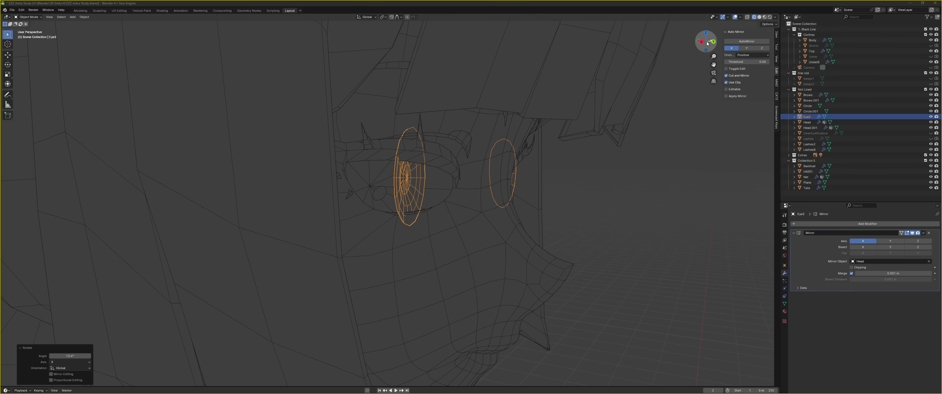
Switch to Blender and rotate Eye2 about the global X axis so its top tilts forward.
left_click(704, 42)
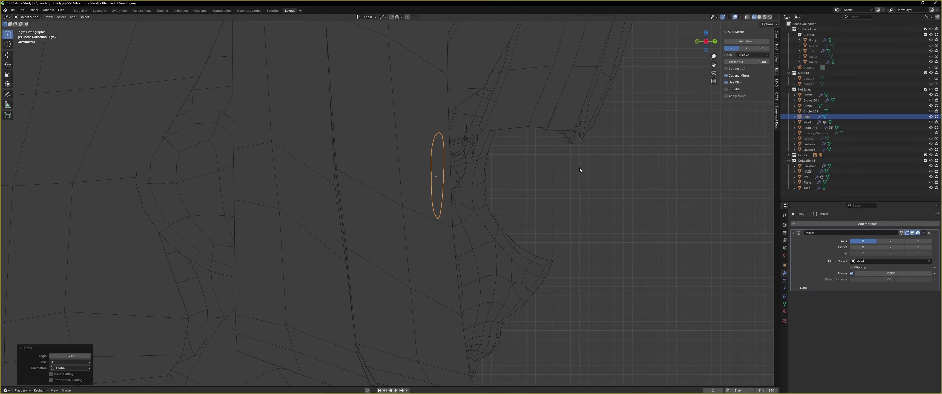
key("r")
key("x")
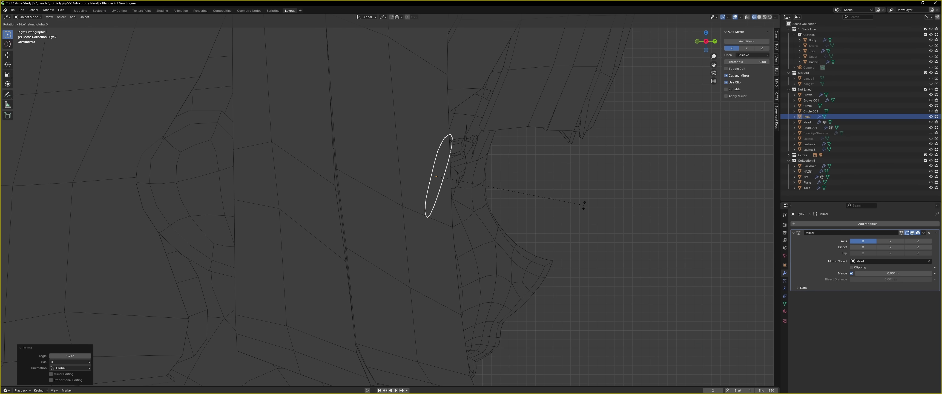
middle_click_drag(591, 196, 569, 205)
key("t")
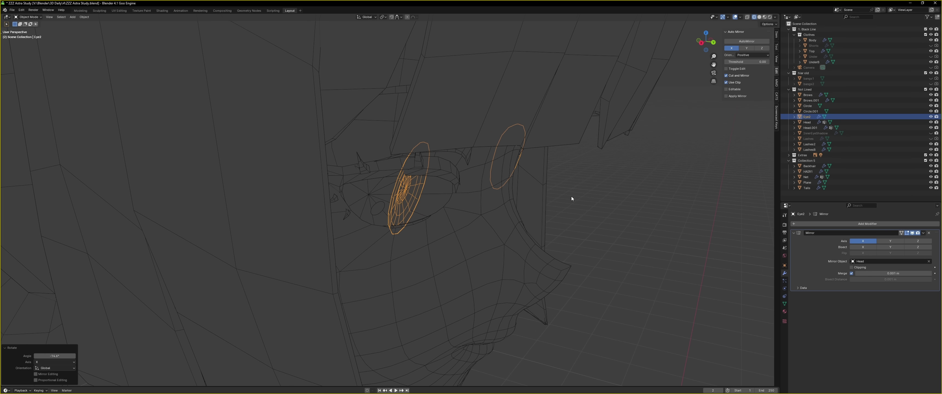
Rotate Eye2 about the Z axis to follow the curve of the face.
key("r")
key("z")
left_click(465, 223)
left_click(702, 45)
middle_click_drag(562, 189, 447, 193)
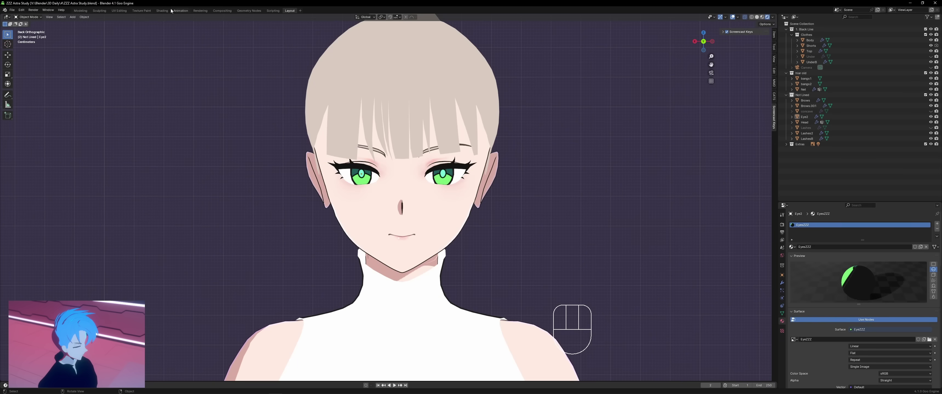
Show the EyeZZZ image in the UV editor and reload it from disk.
left_click(119, 11)
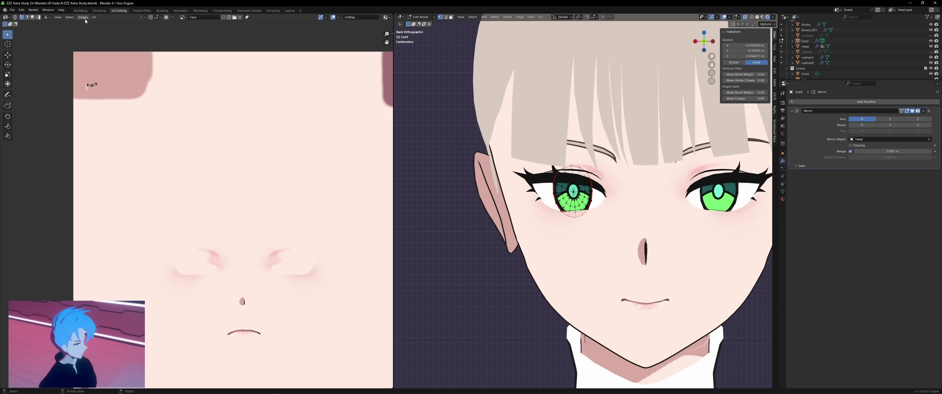
left_click(83, 17)
left_click(184, 17)
left_click(197, 43)
left_click(83, 17)
left_click(90, 47)
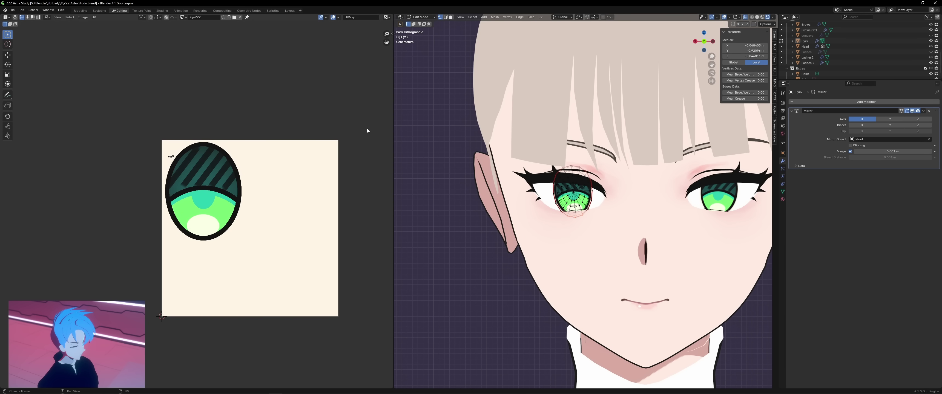
Move the selected Eye2 vertex to a new position in the 3D view.
key("g")
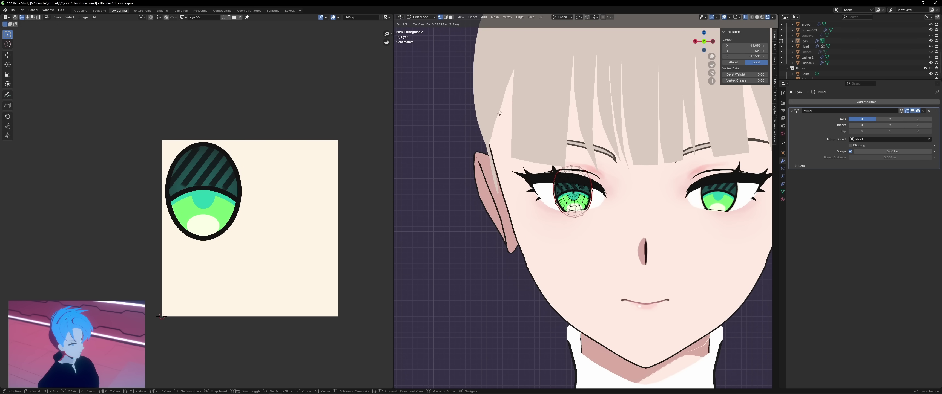
left_click(500, 114)
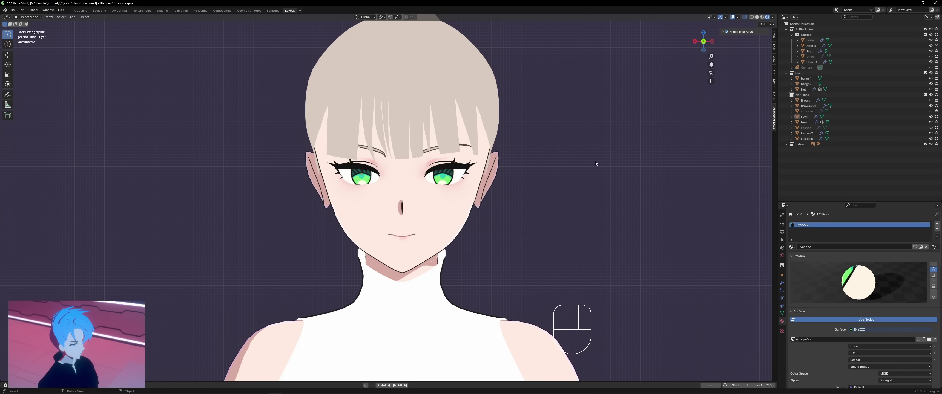
middle_click_drag(521, 182, 510, 194)
left_click(708, 44)
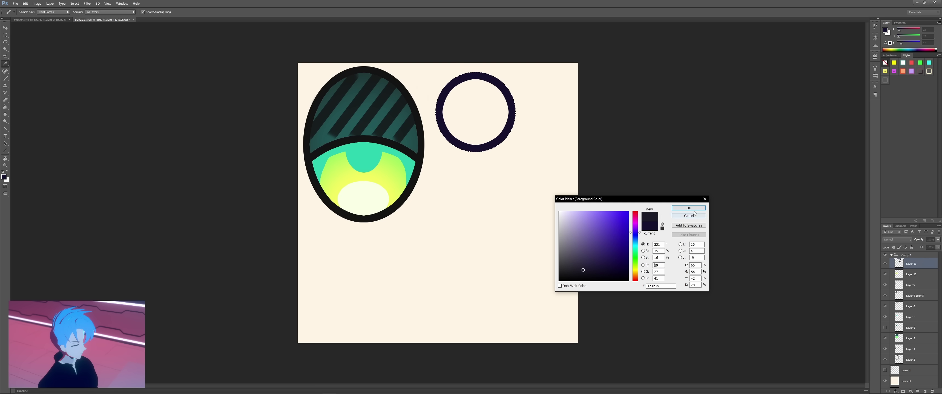
Switch to Photoshop and fill the inside of the pupil ring with a very dark grey-green.
left_click(692, 210)
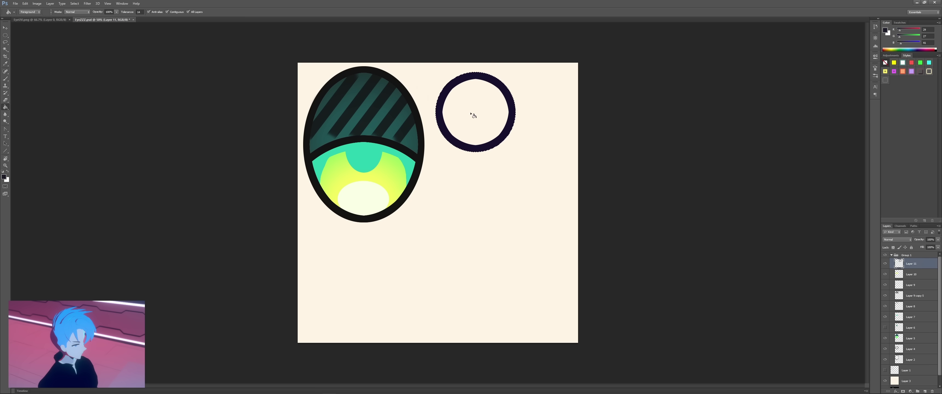
left_click(476, 114)
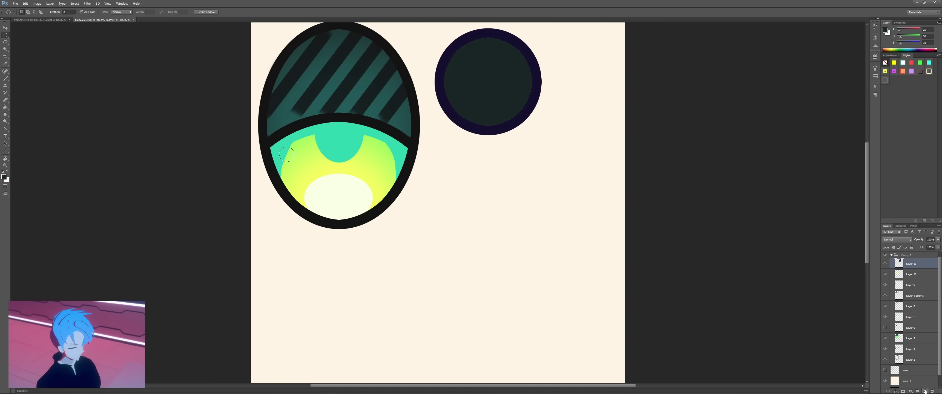
Add a new layer and fill the small circular selection near the iris's edge with pinkish red.
left_click(925, 391)
left_click(3, 177)
left_click_drag(636, 247, 636, 211)
left_click_drag(615, 223, 610, 175)
left_click(688, 208)
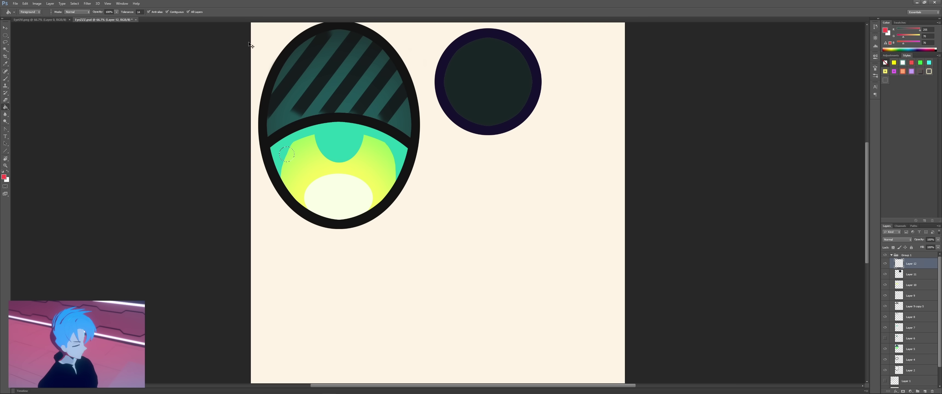
left_click(286, 155)
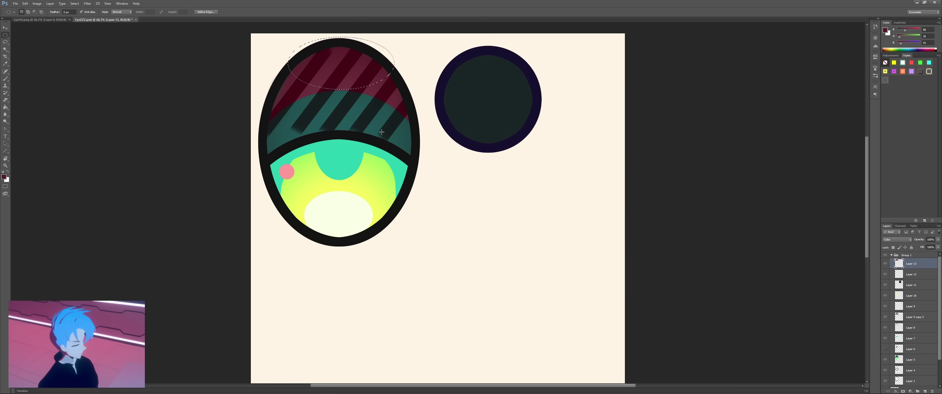
Sample the pale highlight's colour and fill the elliptical selection over the iris's top with it on a new layer.
left_click(3, 177)
left_click(339, 213)
left_click(688, 208)
left_click(5, 78)
left_click(926, 392)
left_click(6, 108)
left_click(342, 63)
key("ctrl+z")
left_click(188, 12)
left_click(313, 64)
Paint a pale highlight at the iris's top with a smaller brush, and erase the excess around it.
key("b")
key("bracketleft")
key("bracketleft")
key("bracketleft")
key("bracketleft")
key("bracketleft")
key("bracketleft")
key("bracketleft")
key("bracketleft")
key("bracketleft")
key("bracketleft")
key("bracketleft")
mouse_move(318, 77)
left_mouse_down()
mouse_move(342, 73)
mouse_move(287, 64)
left_mouse_up()
key("e")
left_click_drag(373, 50, 339, 98)
Switch to Blender, reload the eye texture, and scale and move all of the circle's UVs onto a pale area.
scroll(195, 209, "down", 1)
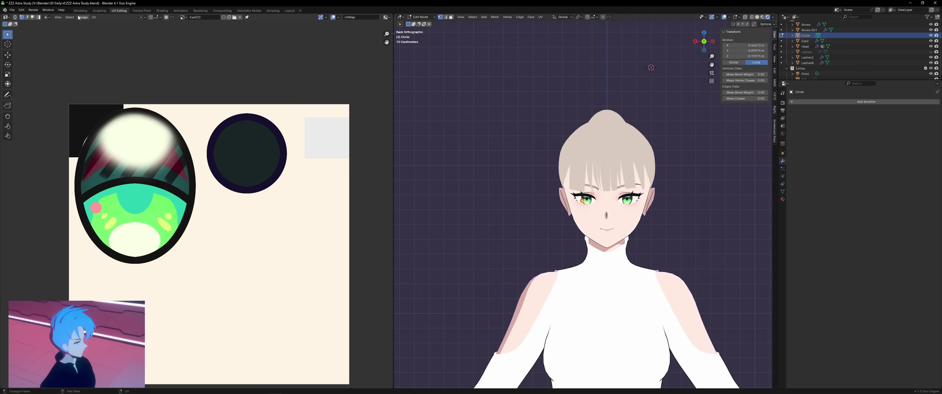
left_click(83, 17)
left_click(97, 48)
key("a")
key("s")
left_click(344, 100)
key("g")
left_click(348, 100)
Scale the highlight circle's mesh and rotate it in the side view to match the eye's tilt.
left_click(289, 11)
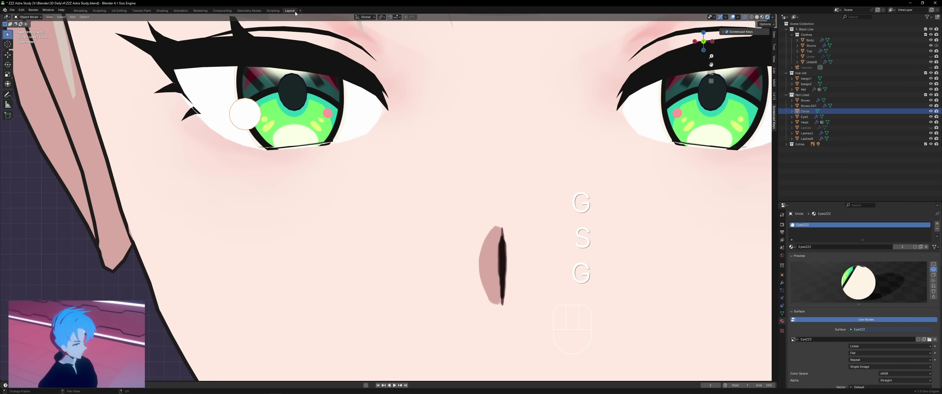
key("Tab")
scroll(295, 113, "up", 1)
key("s")
left_click(697, 43)
key("r")
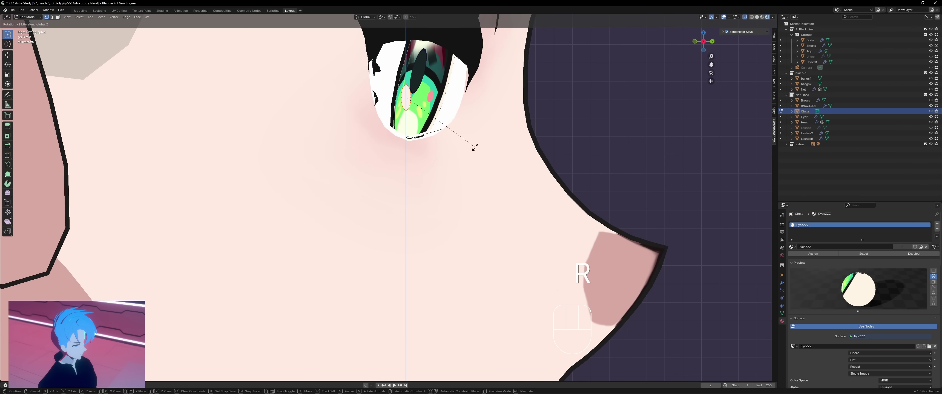
key("r")
left_click(494, 147)
Move the highlight circle over the iris, scale it along the X axis, and rotate it in the front view.
left_click(713, 41)
key("g")
key("s")
key("x")
left_click(366, 99)
key("r")
left_click(365, 99)
Switch to Photoshop and save the eye texture as EyeZZZ.png, replacing the existing file.
left_click(119, 10)
scroll(345, 127, "up", 1)
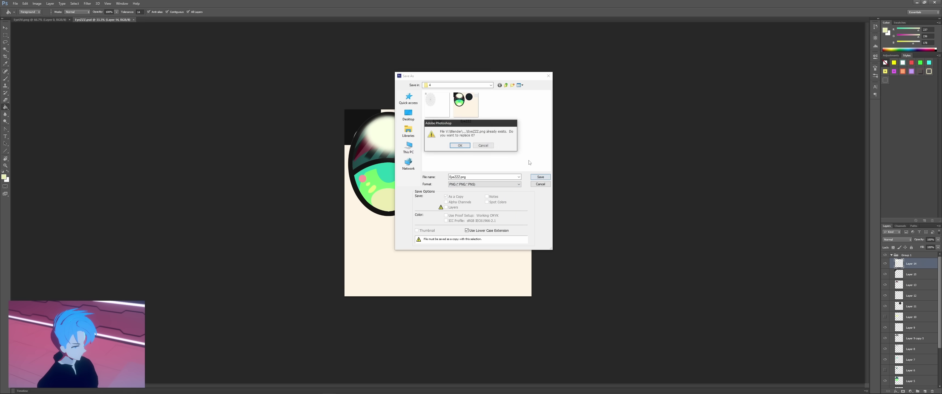
key("Return")
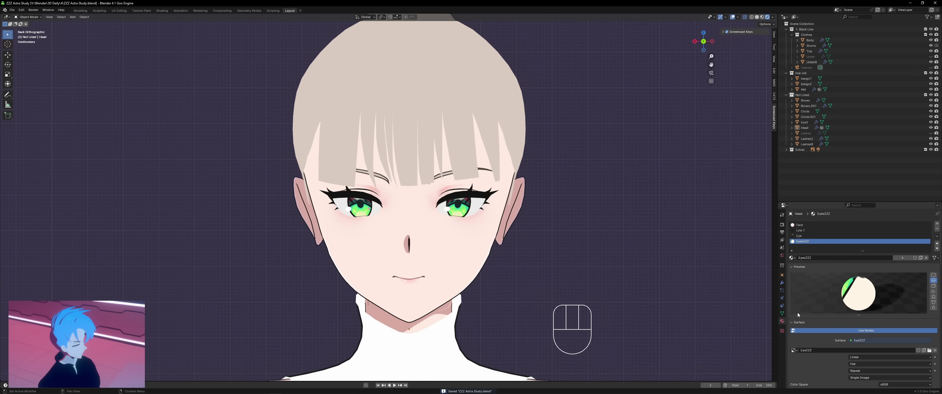
Select the lower edge loop of the upper lash mesh in edit mode and duplicate it slightly below the lashes.
middle_click_drag(530, 245, 518, 245)
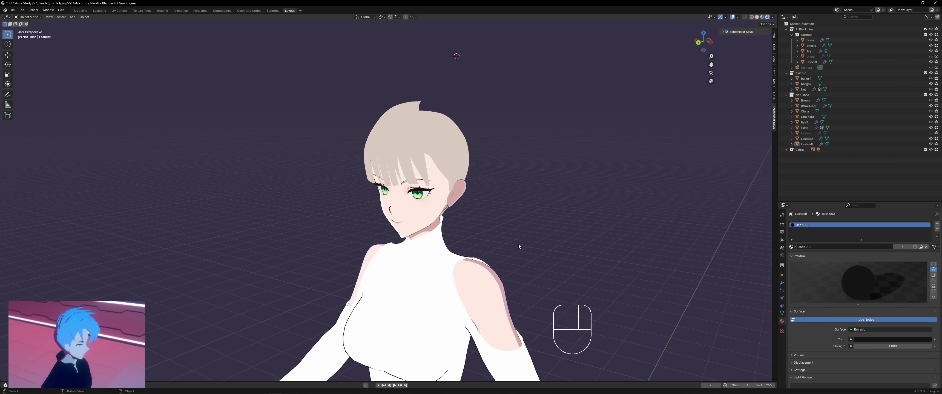
middle_click_drag(537, 272, 551, 258)
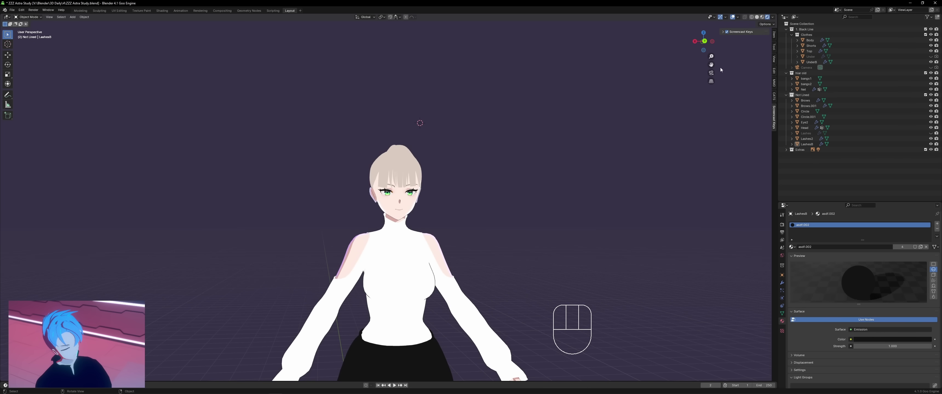
left_click(704, 42)
scroll(575, 235, "up", 8)
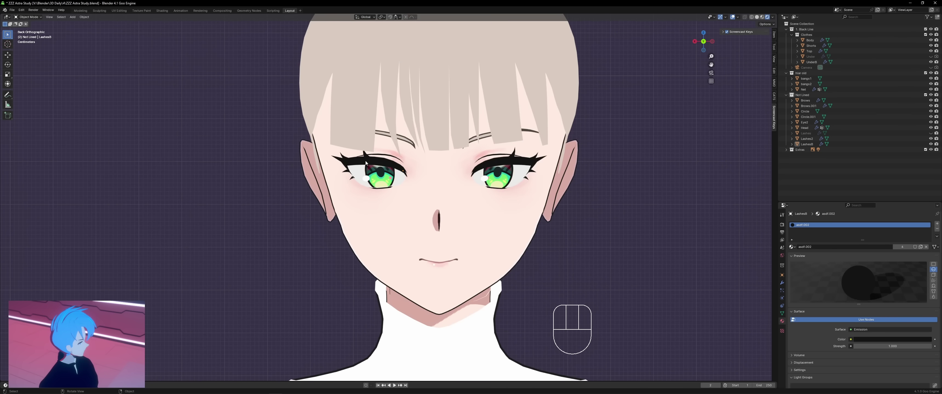
left_click(365, 163)
scroll(365, 162, "up", 6)
key("Tab")
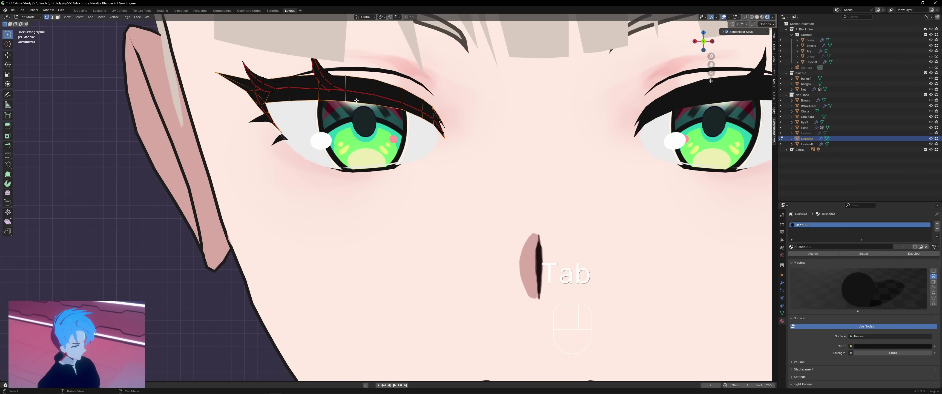
left_click(270, 103)
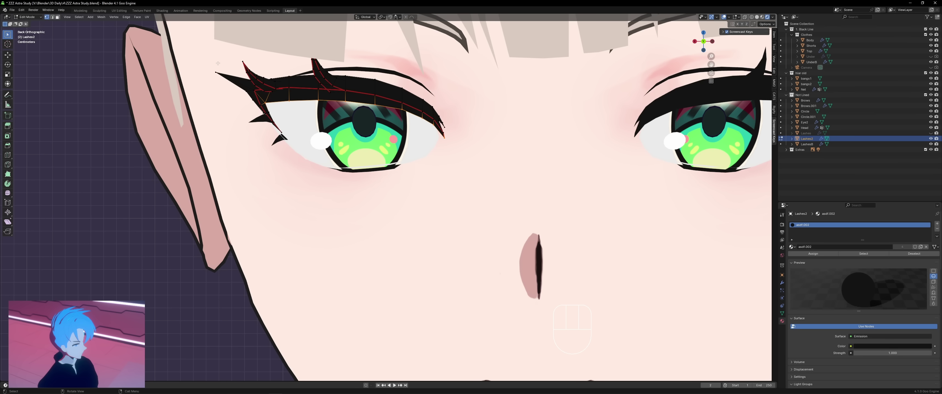
key("shift+d")
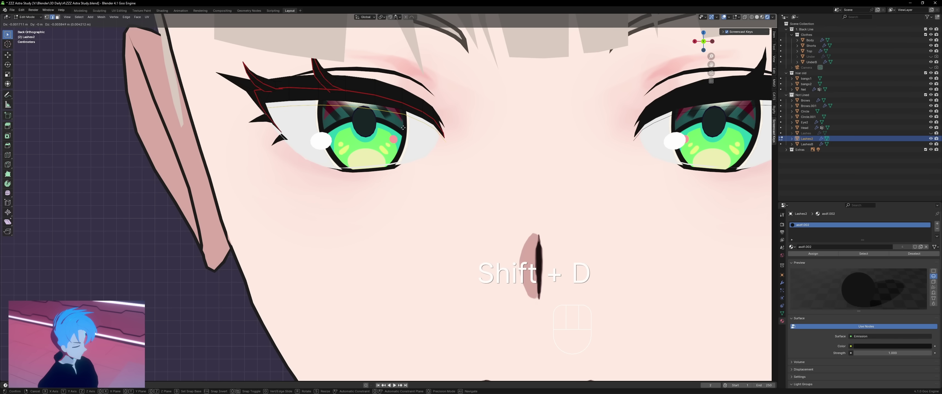
left_click(193, 47)
Extrude the duplicated lash edges downward along the Z axis to form a strip across the top of the eye.
scroll(290, 102, "up", 1)
left_click(47, 18)
key("e")
key("z")
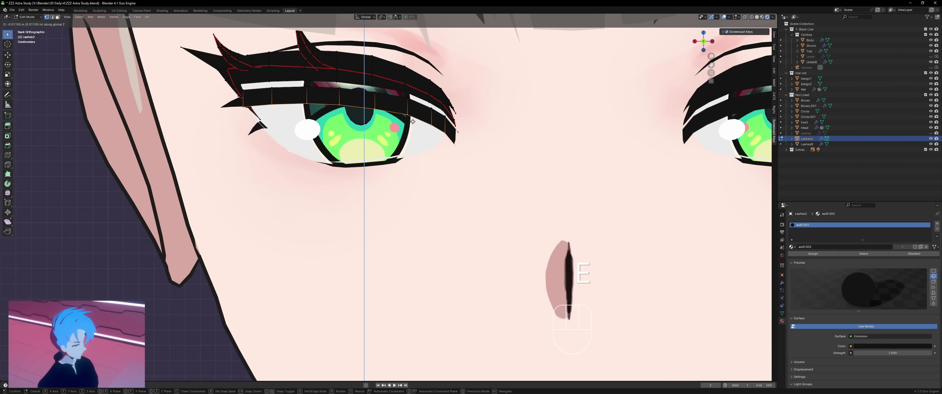
left_click(470, 139)
left_click(460, 132)
key("Delete")
key("ctrl+z")
middle_click_drag(483, 141, 622, 74)
left_click(705, 37)
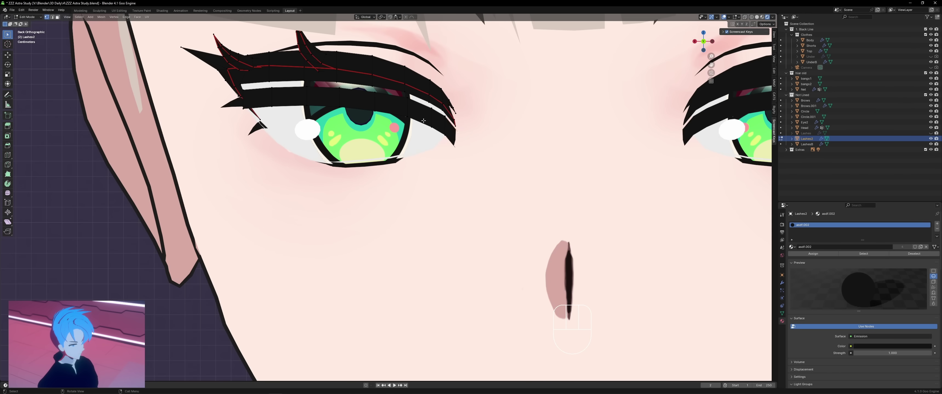
Select the whole linked strip, separate it into its own object, and rename it InnerEyeShadow.
key("ctrl+l")
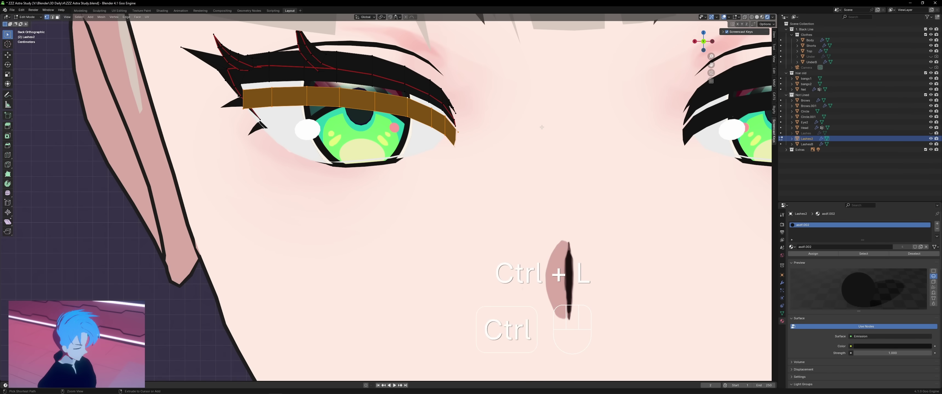
right_click(431, 193)
left_click(452, 215)
scroll(476, 205, "up", 1)
double_click(802, 145)
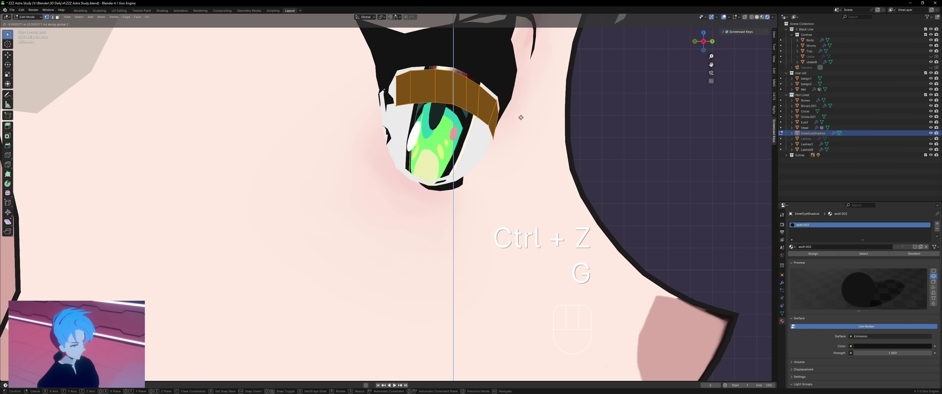
Move the shadow strip along the Z axis in the side view and try rotating it about the Z and X axes.
left_click(522, 116)
middle_click_drag(523, 115, 492, 90)
key("g")
key("r")
key("z")
key("x")
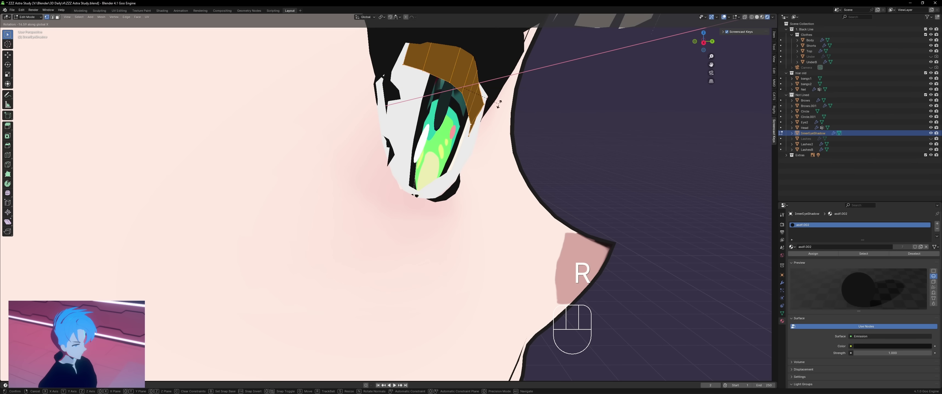
key("z")
right_click(456, 110)
middle_click_drag(455, 110, 507, 111)
Shift the shadow strip's edge loops along the Y axis in the side view to fit them over the eye.
scroll(484, 112, "down", 3)
left_click(704, 41)
left_click(704, 42)
key("Tab")
key("Tab")
left_click(450, 115, "alt")
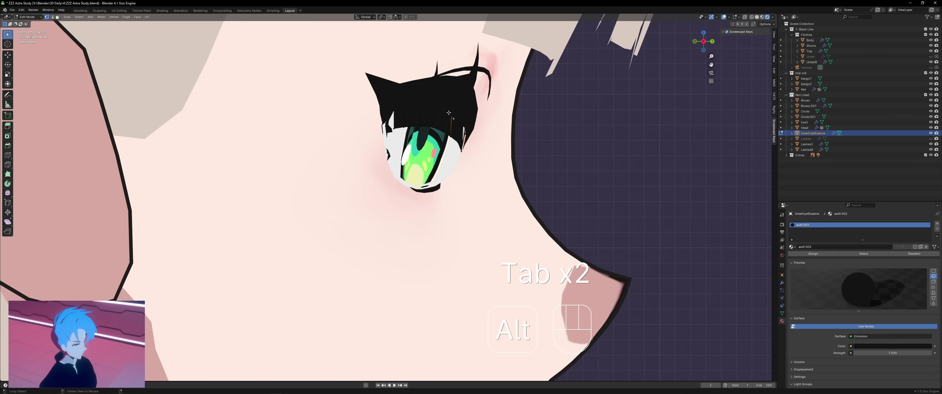
key("g")
key("y")
left_click(452, 116)
left_click(439, 131, "alt")
key("g")
key("y")
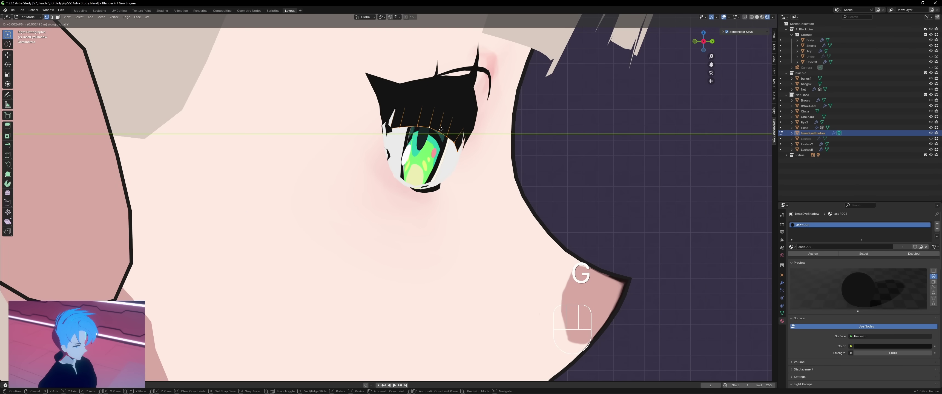
left_click(441, 130)
Reposition individual vertices of the shadow strip so it follows the curve of the eye opening.
left_click(489, 154)
middle_click_drag(522, 142, 457, 135)
key("g")
left_click(475, 151)
key("g")
left_click(520, 144)
left_click(491, 128)
key("g")
left_click(491, 130)
key("g")
left_click(512, 140)
key("g")
left_click(453, 141)
Toggle X-ray and adjust a vertex of the shadow strip along the Y axis.
scroll(461, 137, "up", 1)
key("alt+z")
left_click(478, 128)
key("g")
key("y")
scroll(483, 127, "down", 3)
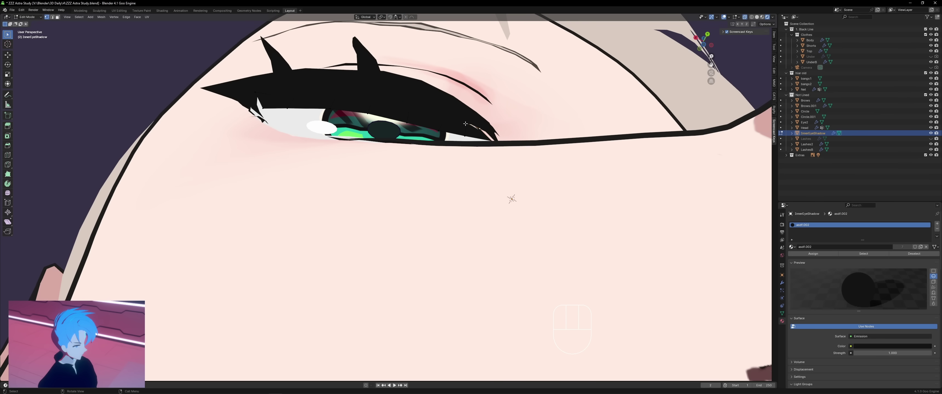
middle_click_drag(483, 126, 532, 175)
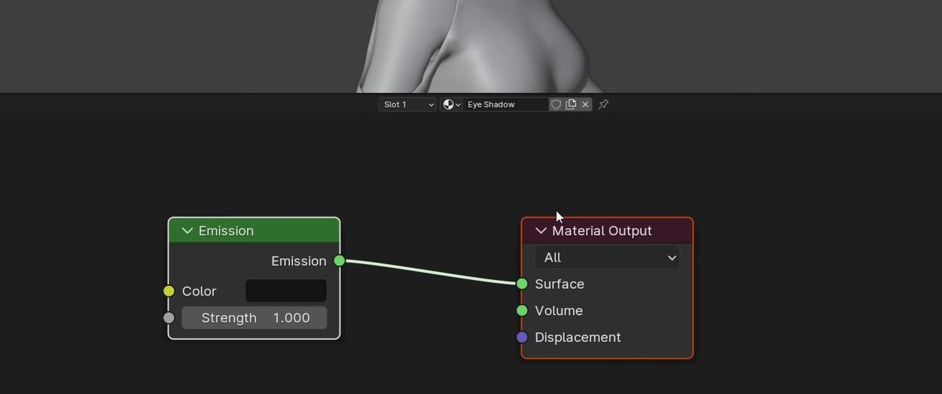
Add a Transparent BSDF node to the Eye Shadow material and arrange it above the Emission node.
scroll(555, 210, "down", 3)
key("shift+a")
type("tranbs")
left_click(549, 264)
left_click(320, 185)
scroll(341, 234, "up", 3)
left_click_drag(362, 285, 297, 277)
Add a Mix Shader node and connect the Transparent BSDF to its second shader input.
key("shift+a")
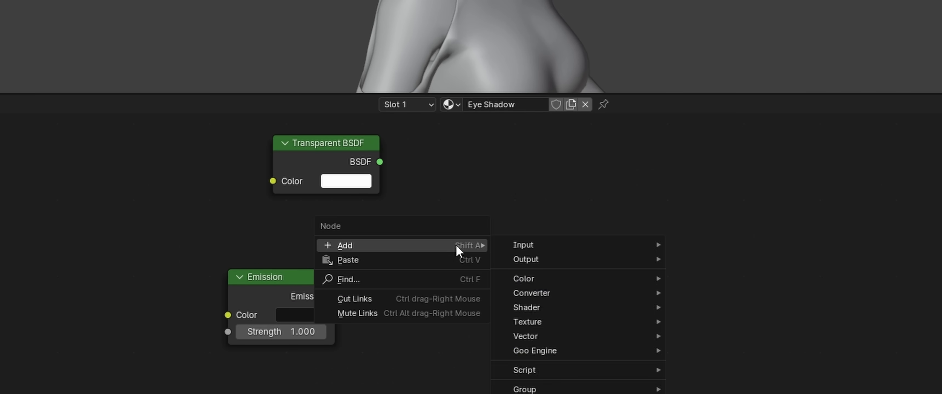
type("mix")
left_click(546, 228)
left_click(420, 246)
left_click_drag(379, 161, 417, 318)
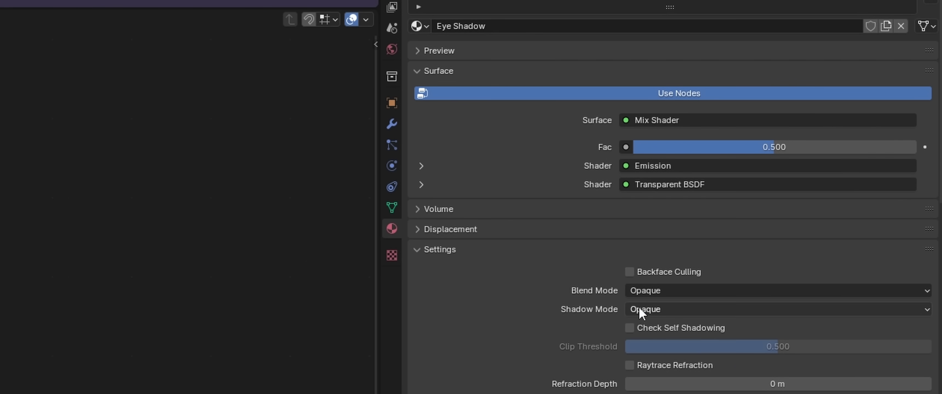
Replace the Eye Shadow material's Opaque blend mode with one that supports transparency.
left_click(654, 290)
left_click(667, 338)
left_click(658, 290)
left_click(657, 355)
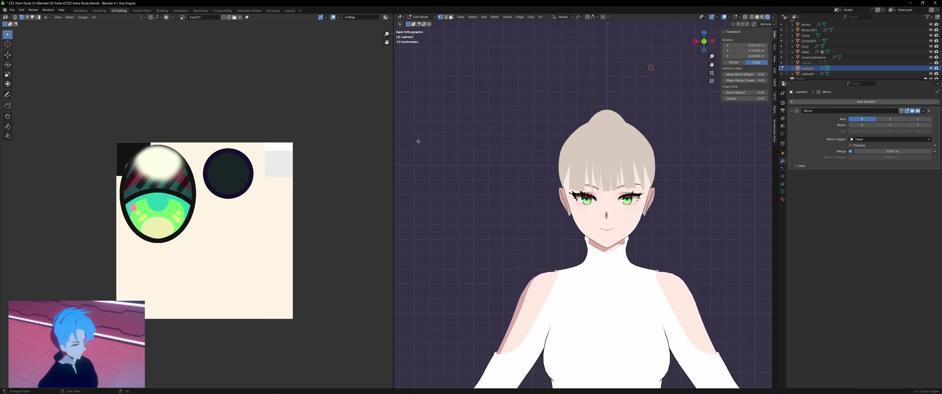
Unwrap the upper lash mesh, then scale and move its UV islands onto a blank area of the eye texture.
key("u")
key("Return")
scroll(296, 213, "up", 2)
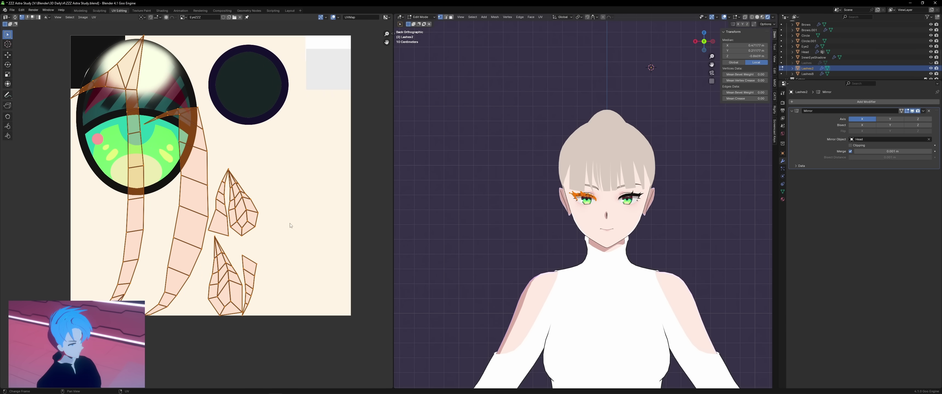
key("s")
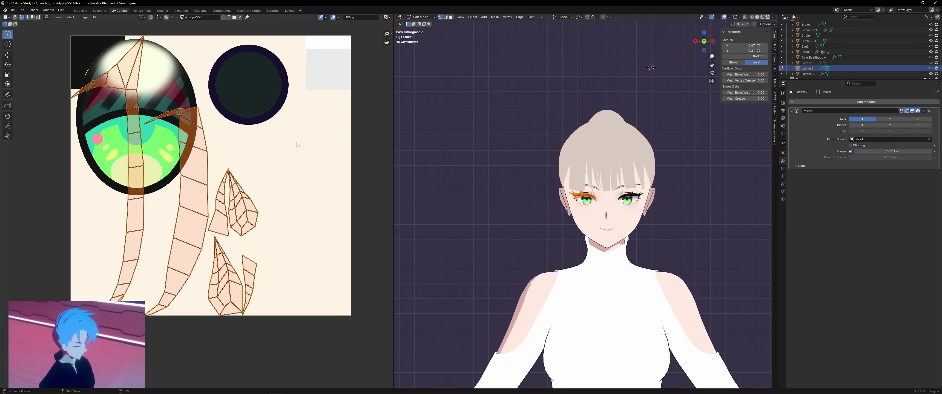
key("g")
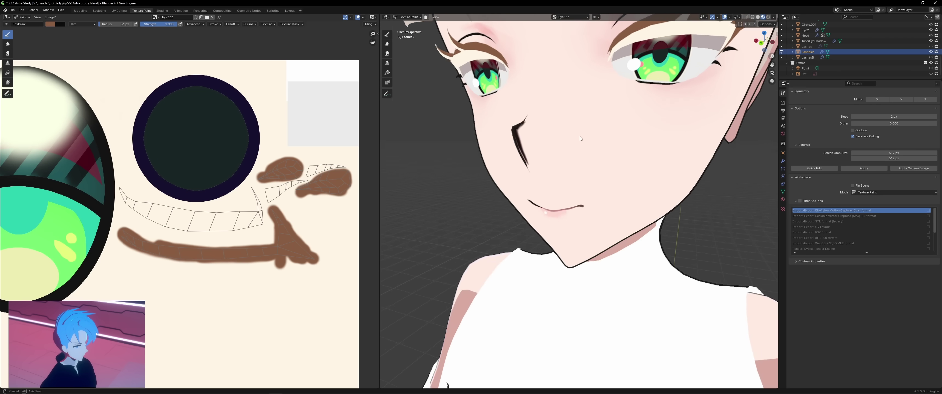
Set the brush to a very dark brown and paint over the unpainted long lash UV strip below the pupil circle.
mouse_move(585, 139)
middle_mouse_down()
mouse_move(626, 145)
mouse_move(480, 150)
middle_mouse_up()
scroll(622, 146, "down", 5)
scroll(473, 157, "up", 3)
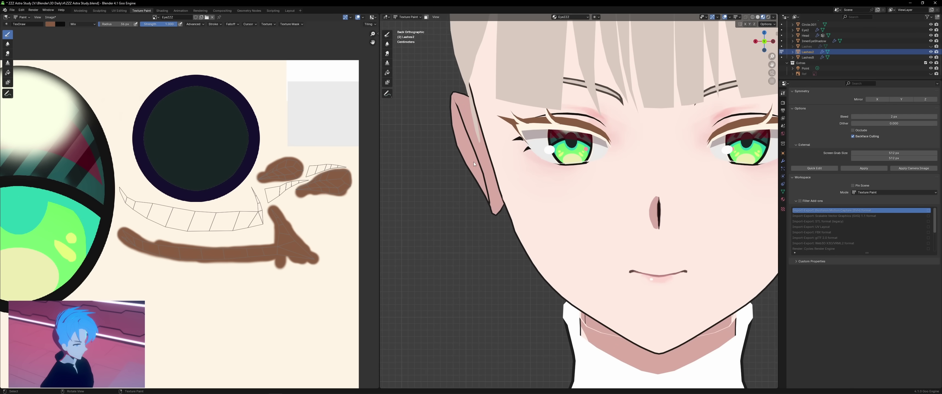
left_click(50, 24)
left_click_drag(101, 52, 100, 73)
scroll(194, 213, "up", 2)
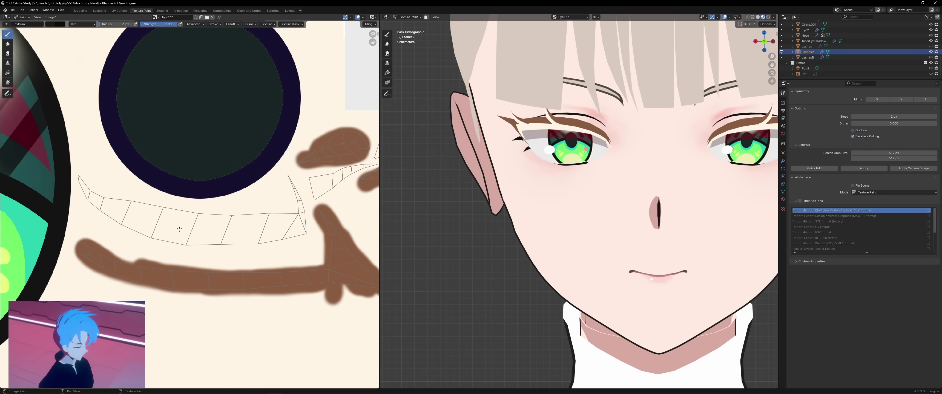
mouse_move(83, 179)
left_mouse_down()
mouse_move(127, 214)
mouse_move(176, 235)
mouse_move(301, 229)
mouse_move(298, 198)
mouse_move(296, 216)
mouse_move(120, 206)
mouse_move(289, 220)
mouse_move(167, 224)
mouse_move(287, 226)
mouse_move(265, 224)
left_mouse_up()
scroll(265, 225, "down", 1)
middle_click_drag(269, 195, 243, 192)
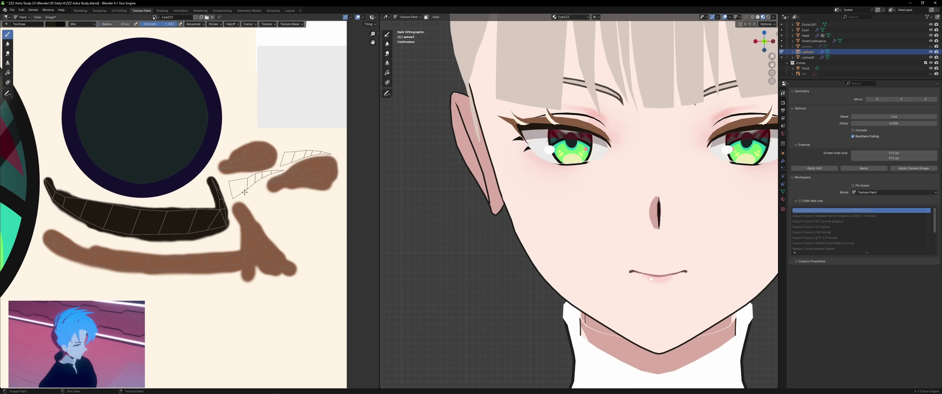
Paint the two small, narrow lash UV islands with the same very dark brown and check the lashes on the face.
left_click_drag(233, 196, 262, 173)
scroll(301, 176, "up", 2)
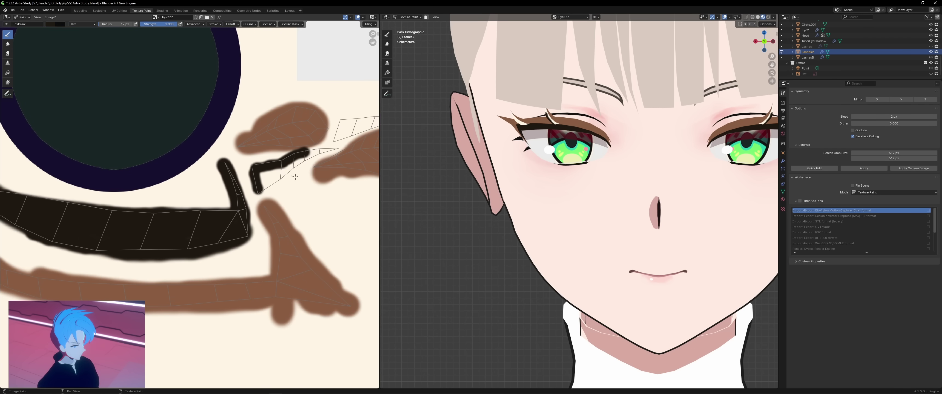
left_click_drag(305, 153, 332, 151)
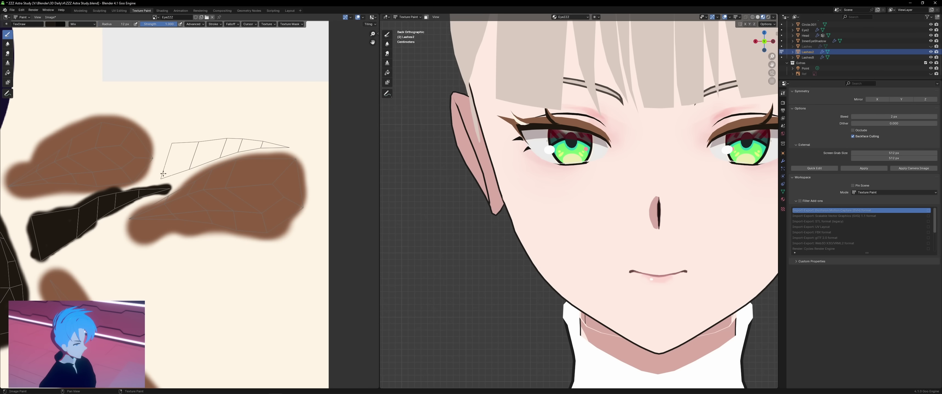
mouse_move(162, 174)
left_mouse_down()
mouse_move(256, 141)
mouse_move(289, 146)
mouse_move(175, 172)
mouse_move(219, 143)
left_mouse_up()
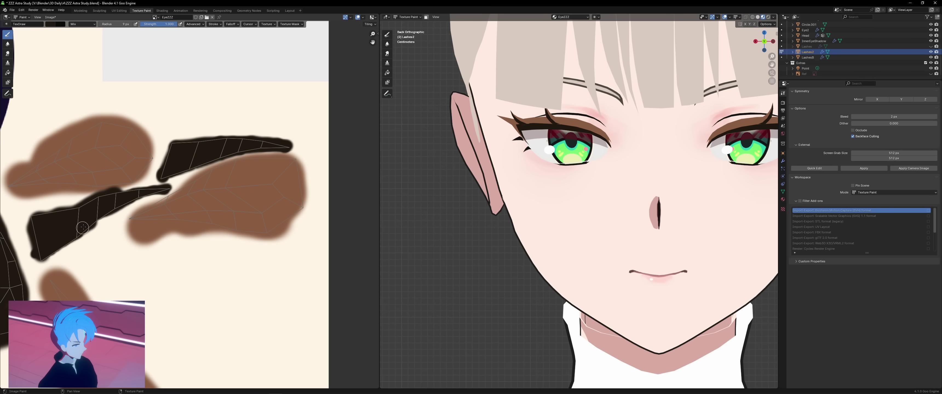
scroll(403, 199, "down", 3)
middle_click_drag(519, 227, 530, 227)
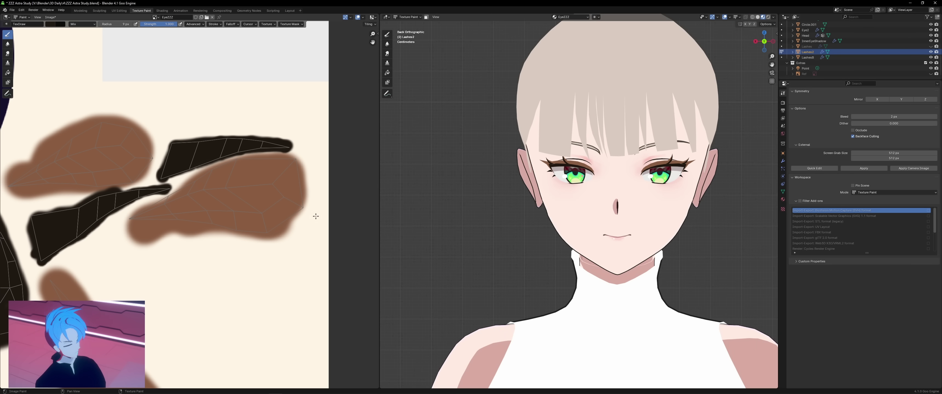
Open the brush colour for editing, and bring up the other Blender window with the dark-haired character.
middle_click_drag(192, 190, 327, 206)
scroll(327, 206, "down", 1)
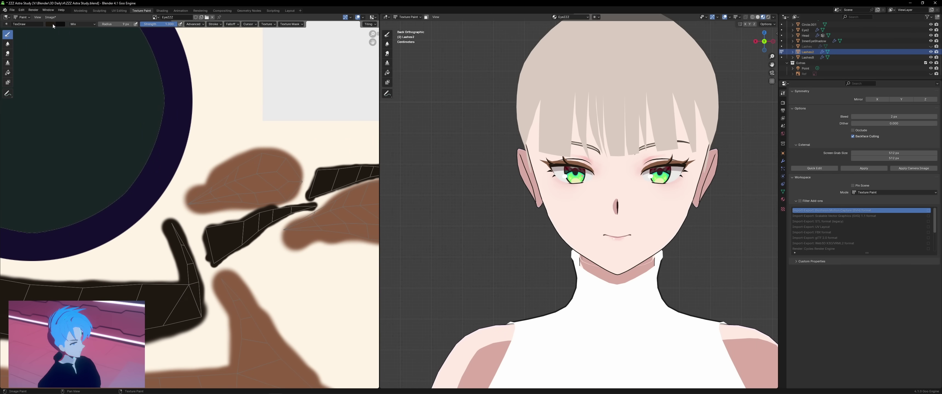
left_click(53, 25)
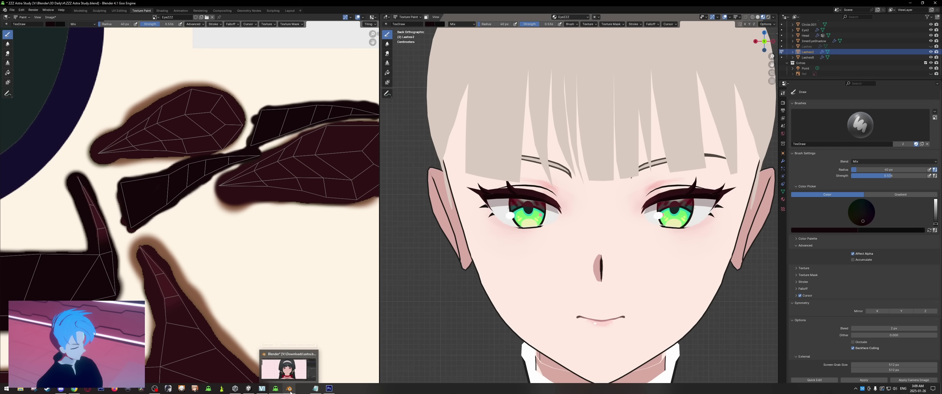
left_click(290, 391)
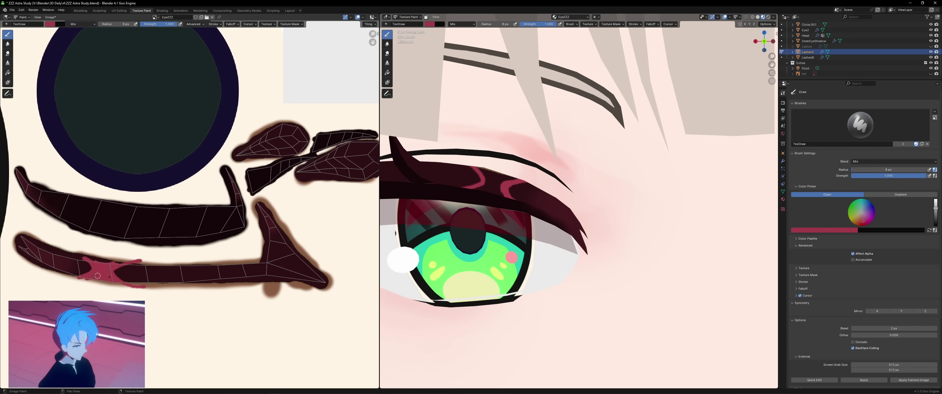
Fill in a crimson highlight patch on the lower long lash strip, and undo it after checking the face.
left_click_drag(97, 275, 107, 271)
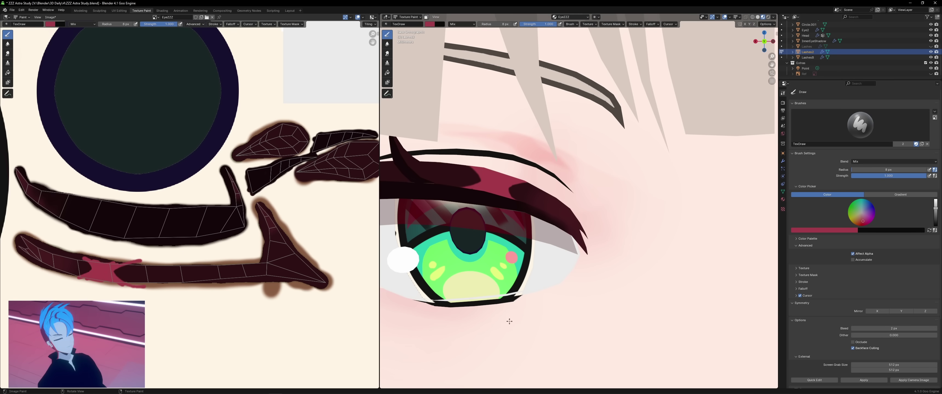
scroll(524, 312, "down", 12)
mouse_move(524, 313)
middle_mouse_down()
mouse_move(548, 306)
mouse_move(530, 304)
middle_mouse_up()
left_click(764, 41)
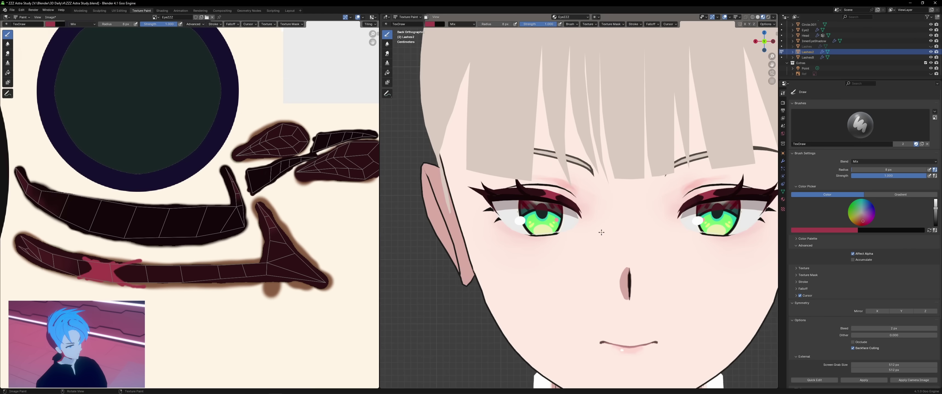
scroll(515, 223, "up", 5)
key("ctrl+z")
key("ctrl+z")
Paint the curved edges of a crimson highlight patch on the lower long lash UV strip.
left_click_drag(121, 262, 126, 290)
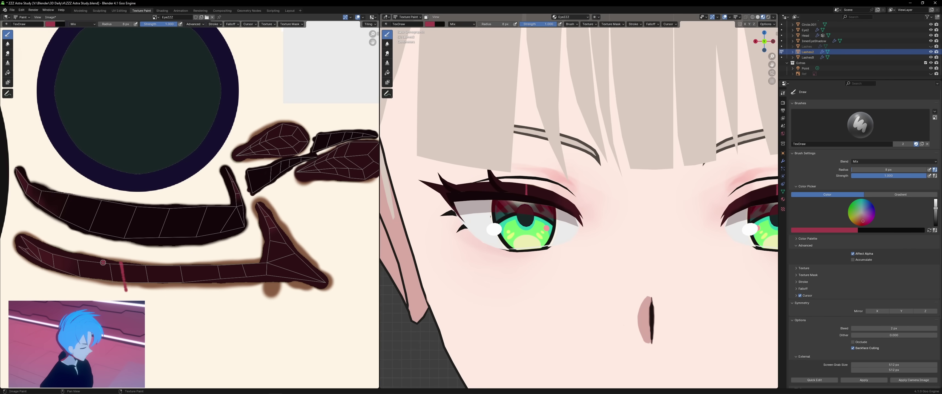
key("ctrl+z")
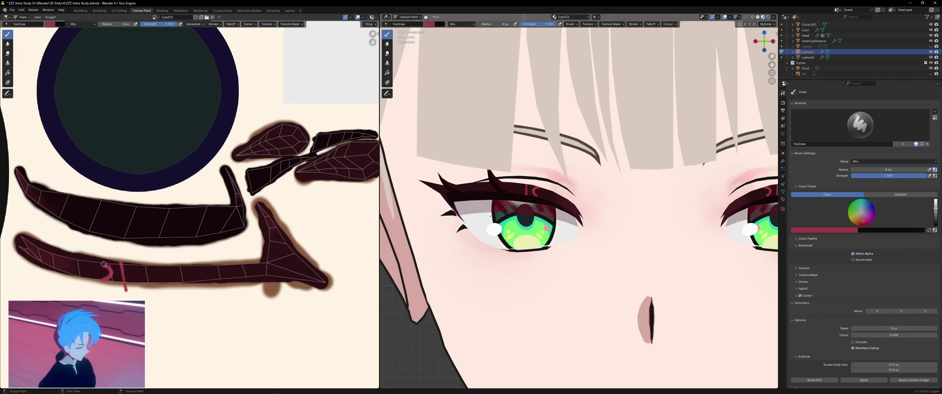
left_click_drag(104, 264, 102, 261)
left_click_drag(105, 280, 99, 282)
left_click_drag(143, 264, 143, 283)
left_click_drag(141, 265, 131, 269)
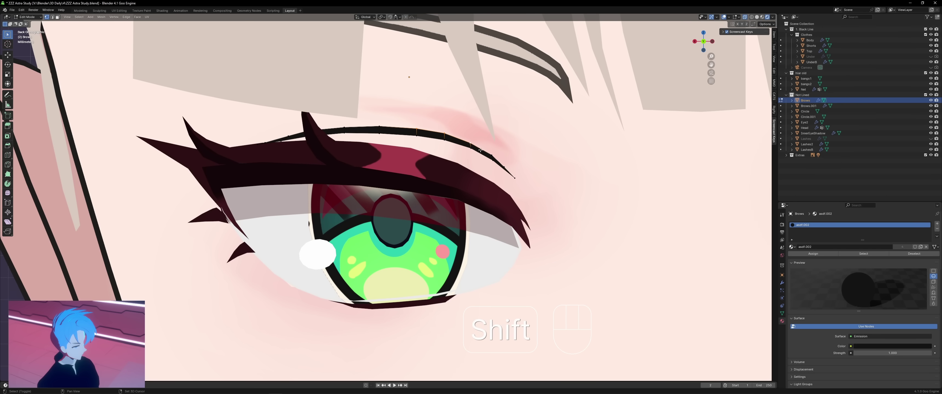
Extrude the inner vertices of the thin eyelid crease line upward along Z into a wider band.
left_click(380, 127)
left_click(416, 129, "shift")
left_click(444, 133, "shift")
left_click(472, 141, "shift")
left_click(518, 178, "shift")
key("g")
key("z")
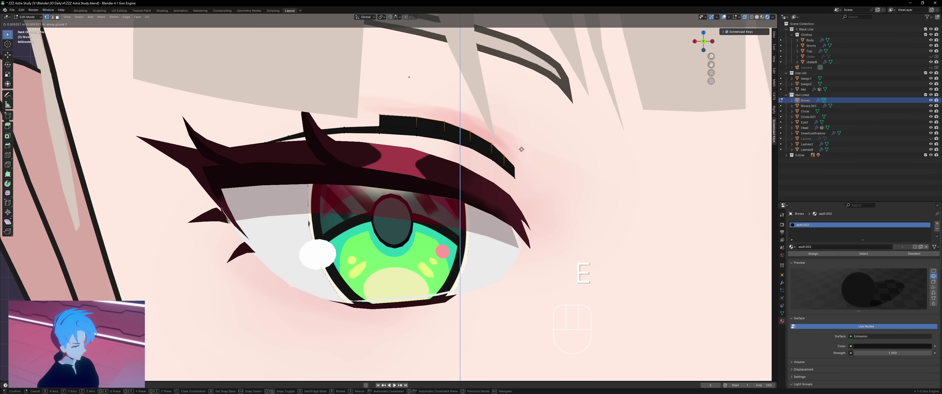
left_click(521, 146)
Move the extruded edge of the eyelid crease along Y to fit the surface of the face.
middle_click_drag(521, 147, 561, 155)
key("g")
key("y")
left_click(562, 155)
Reposition the upper vertices of the extruded eyelid crease one by one to shape a smooth curved outline.
key("ctrl+KP_1")
key("g")
left_click(415, 126)
left_click(446, 120)
key("g")
left_click(455, 120)
left_click(474, 129)
key("g")
left_click(481, 129)
key("g")
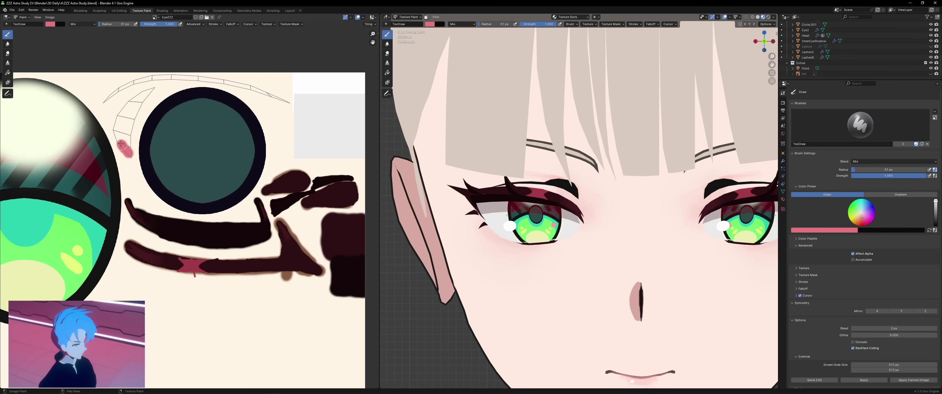
Fill the short curved eyelid UV island with pink, and assign an existing material to the eyelid shape.
mouse_move(121, 144)
left_mouse_down()
mouse_move(146, 92)
mouse_move(127, 145)
left_mouse_up()
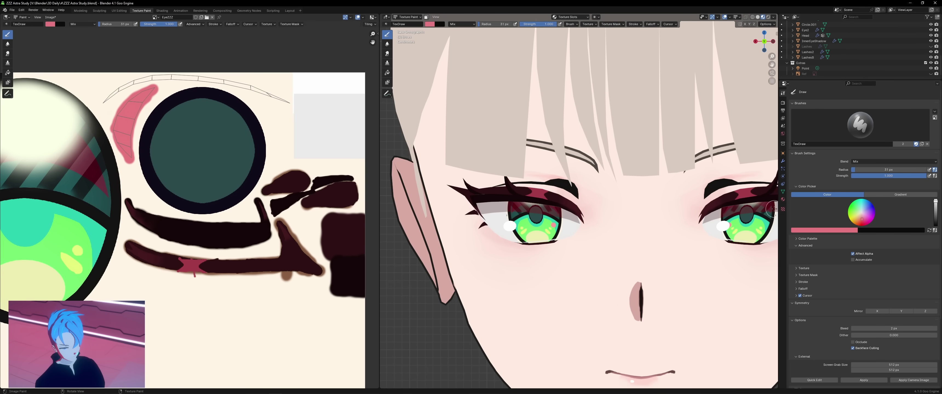
key("Tab")
left_click(784, 199)
left_click(793, 126)
left_click(806, 159)
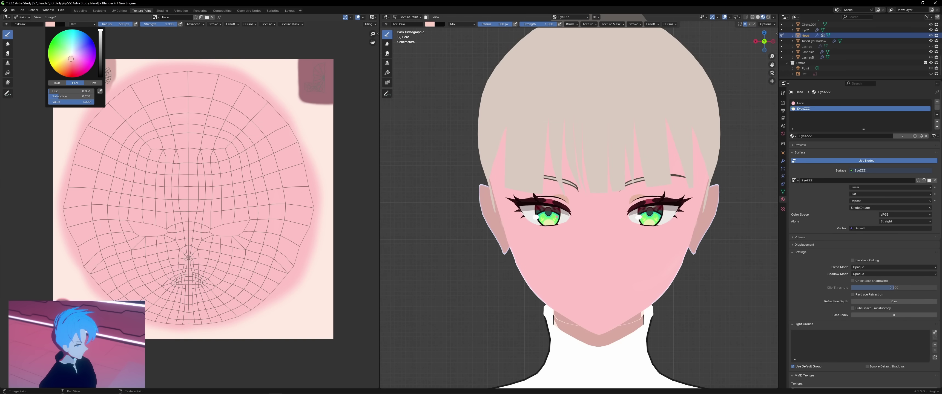
Paint the face texture around and across the head's UV layout with a pale skin pink, and check the front.
mouse_move(166, 228)
left_mouse_down()
mouse_move(147, 248)
mouse_move(220, 257)
mouse_move(211, 215)
mouse_move(210, 265)
mouse_move(120, 283)
left_mouse_up()
mouse_move(226, 299)
left_mouse_down()
mouse_move(281, 229)
mouse_move(172, 84)
left_mouse_up()
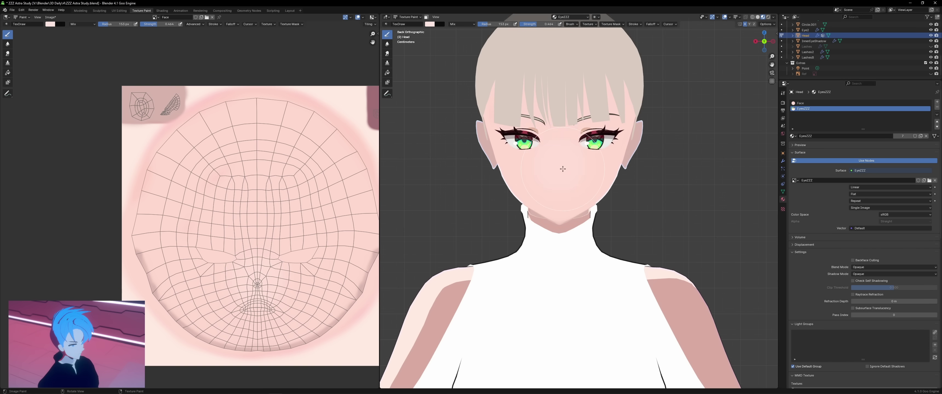
middle_click_drag(559, 164, 661, 128)
left_click(761, 44)
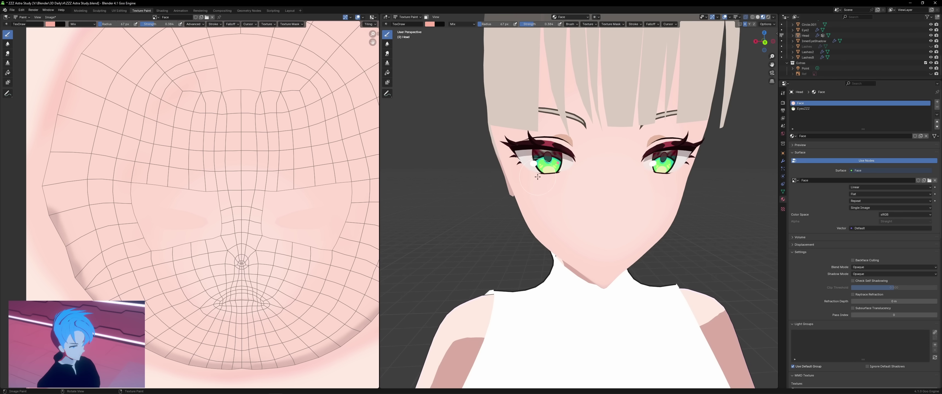
Try soft pink blush strokes beneath the eyes with different brush sizes, and undo them.
left_click(527, 175)
key("bracketright")
left_click_drag(532, 173, 537, 178)
middle_click_drag(507, 178, 528, 184)
scroll(634, 179, "down", 3)
middle_click_drag(634, 179, 618, 189)
key("ctrl+z")
scroll(552, 185, "up", 2)
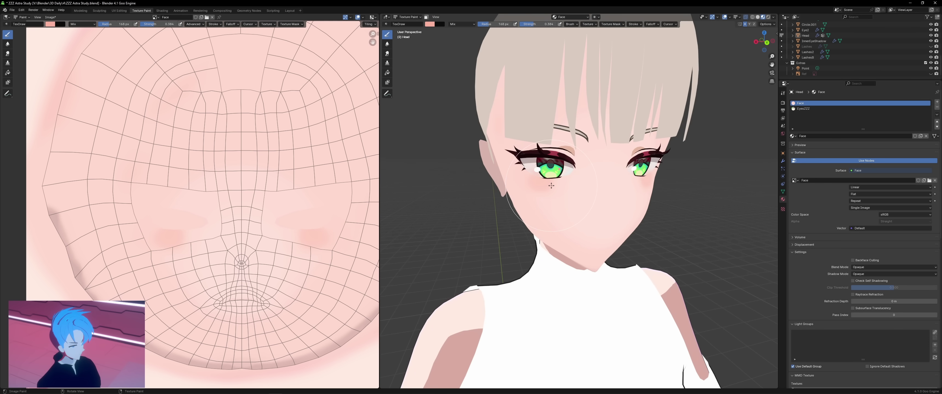
key("ctrl+z")
Paint a soft pink blush beneath the eyes with a smaller brush.
key("bracketleft")
key("bracketleft")
left_click(542, 181)
left_click(538, 177)
scroll(647, 217, "down", 4)
middle_click_drag(647, 217, 617, 221)
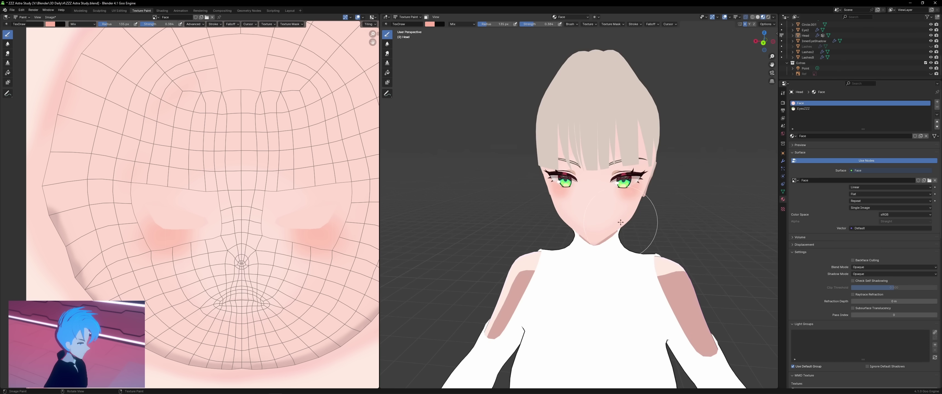
Dab a faint blush over the nose with a smaller brush, undoing the last dab.
scroll(617, 221, "up", 4)
left_click(765, 41)
key("bracketleft")
key("bracketleft")
key("bracketleft")
key("bracketleft")
left_click(604, 194)
scroll(619, 212, "up", 3)
key("ctrl+z")
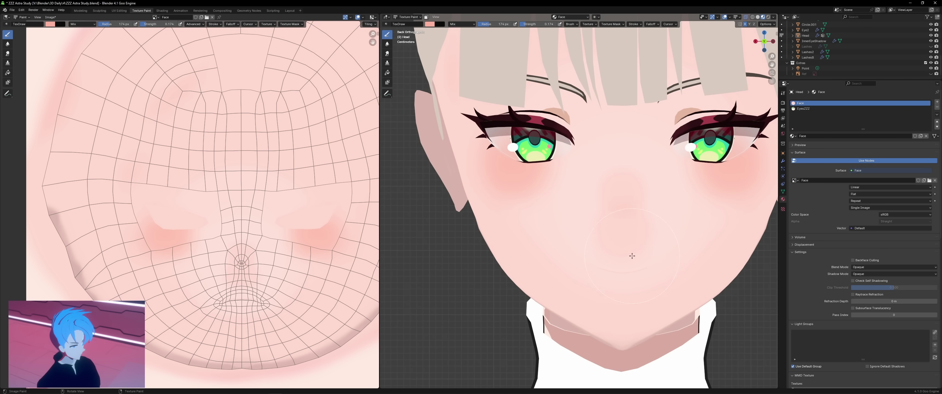
mouse_move(623, 220)
middle_mouse_down()
mouse_move(655, 230)
mouse_move(630, 222)
middle_mouse_up()
scroll(642, 221, "down", 6)
middle_click_drag(579, 235, 732, 80)
scroll(513, 178, "up", 6)
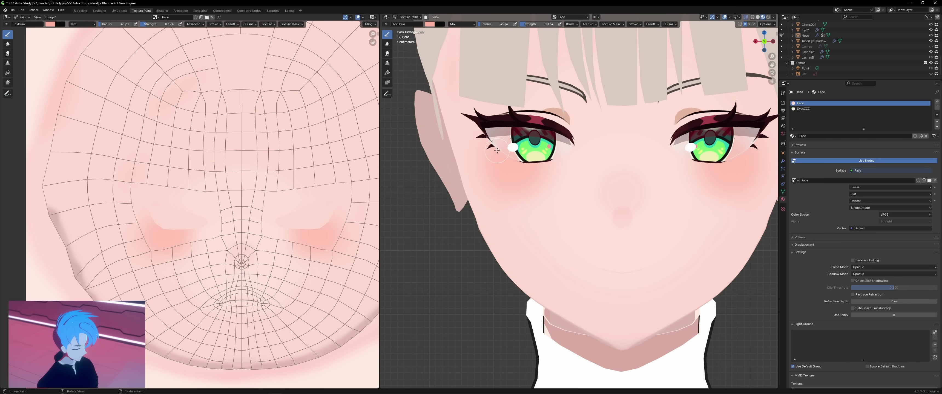
Set the brush to a pale skin pink and soften the blush with a smaller brush size.
scroll(590, 196, "down", 6)
mouse_move(590, 197)
middle_mouse_down()
mouse_move(622, 205)
mouse_move(575, 200)
middle_mouse_up()
scroll(575, 203, "up", 6)
left_click(52, 26)
left_click(96, 86)
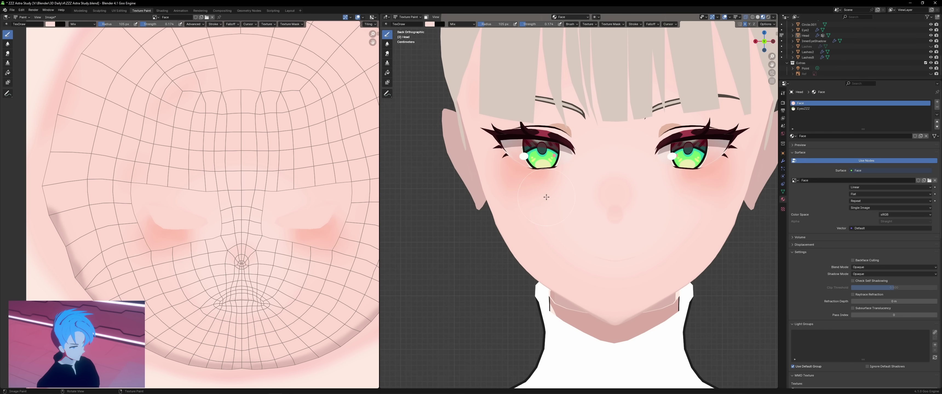
key("bracketleft")
key("bracketleft")
key("bracketleft")
scroll(508, 187, "down", 4)
mouse_move(571, 191)
middle_mouse_down()
mouse_move(637, 189)
mouse_move(622, 179)
middle_mouse_up()
key("ctrl+KP_1")
scroll(736, 85, "down", 3)
mouse_move(736, 85)
middle_mouse_down()
mouse_move(676, 95)
mouse_move(732, 88)
middle_mouse_up()
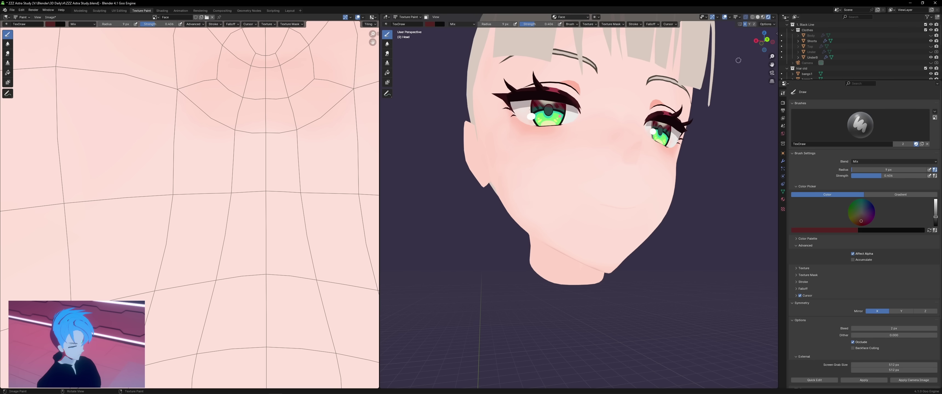
Paint a thin dark red vertical line at the centre of the nose, and save the file.
left_click(767, 39)
middle_click_drag(280, 96, 282, 146)
key("bracketleft")
key("bracketleft")
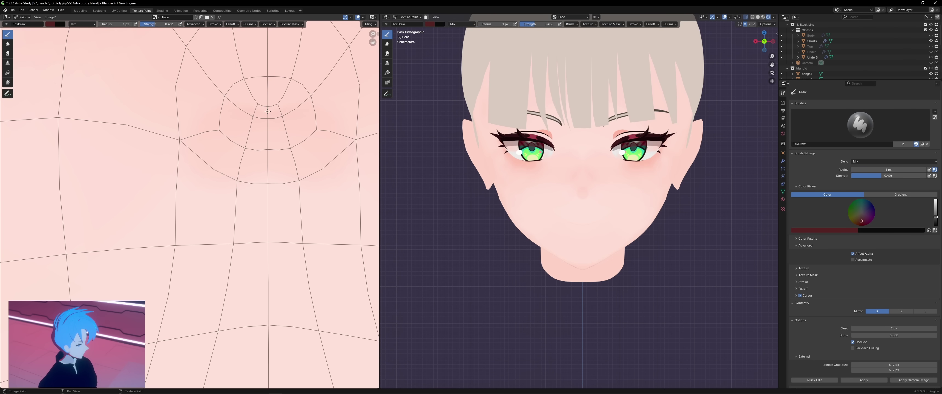
scroll(333, 144, "up", 2)
key("ctrl+z")
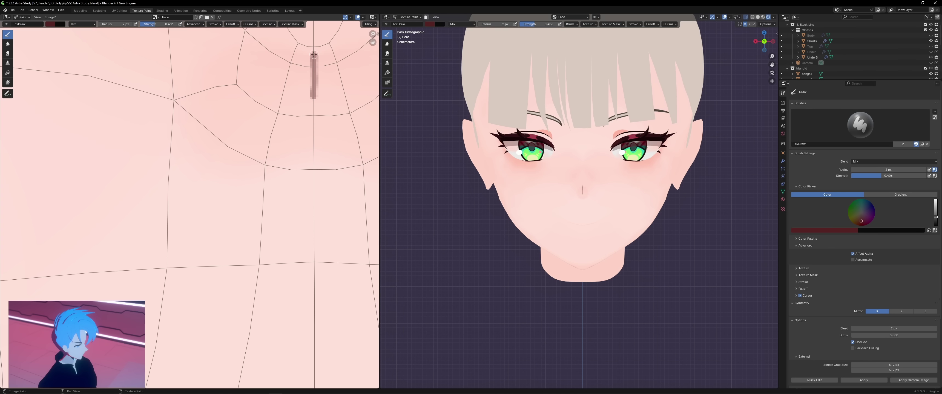
middle_click_drag(720, 36, 776, 62)
scroll(765, 43, "down", 4)
scroll(765, 42, "down", 2)
key("ctrl+KP_1")
key("ctrl+s")
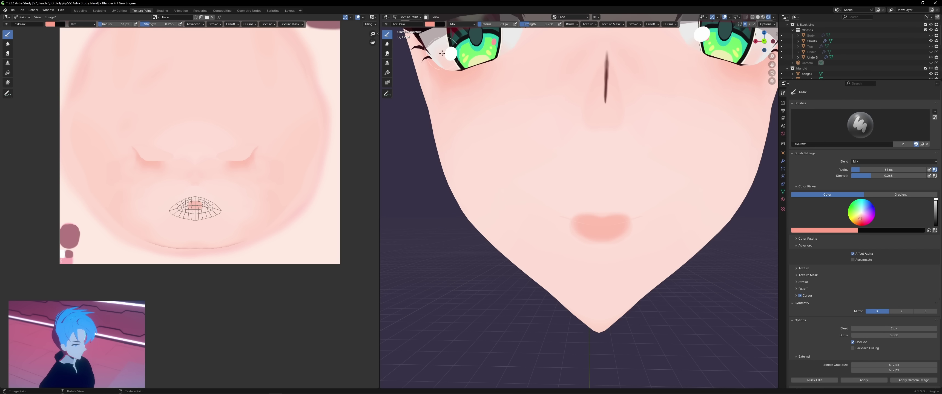
Sample the pale skin colour from the face and soften the upper edge of the pink lip patch.
left_click(430, 24)
left_click(481, 91)
left_click(572, 183)
key("shift+f")
left_click(585, 191)
middle_click_drag(593, 219, 625, 289, "ctrl")
middle_click_drag(614, 212, 654, 223)
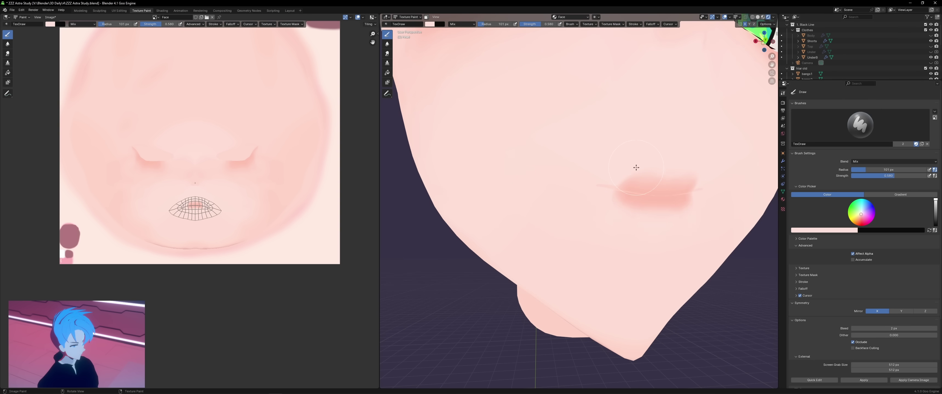
key("ctrl+KP_1")
scroll(707, 189, "down", 2)
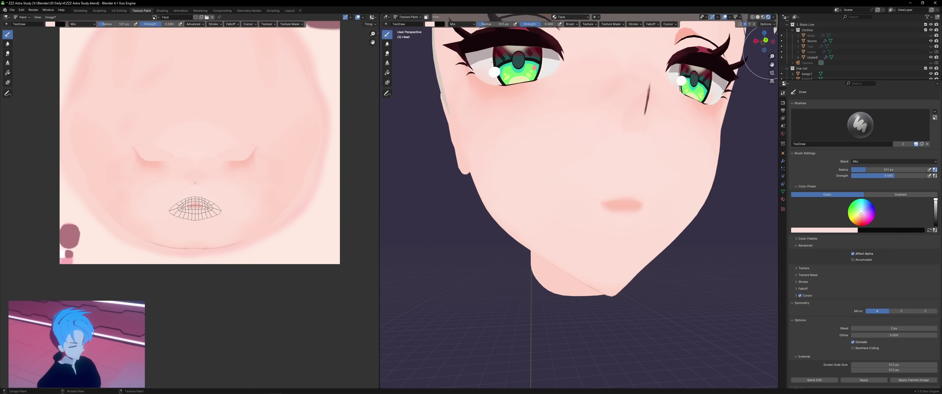
Retouch the lips with their sampled pink, and trim their edges with the pale skin colour at full strength.
key("ctrl+KP_1")
left_click(431, 24)
left_click(480, 91)
left_click(599, 235)
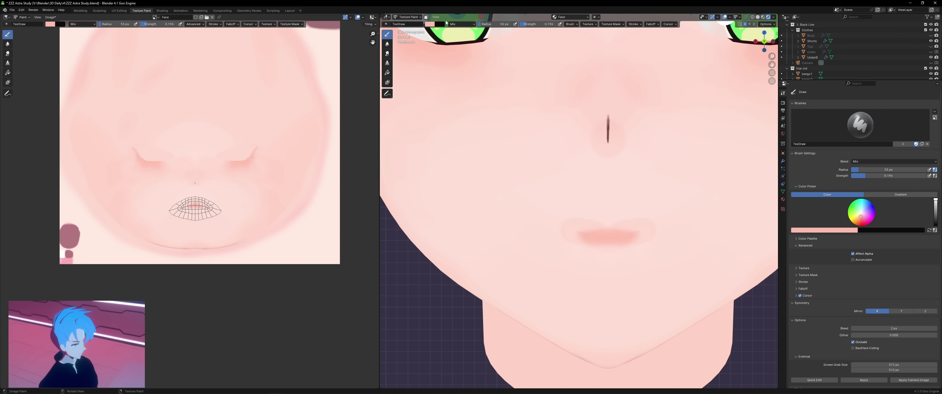
key("s")
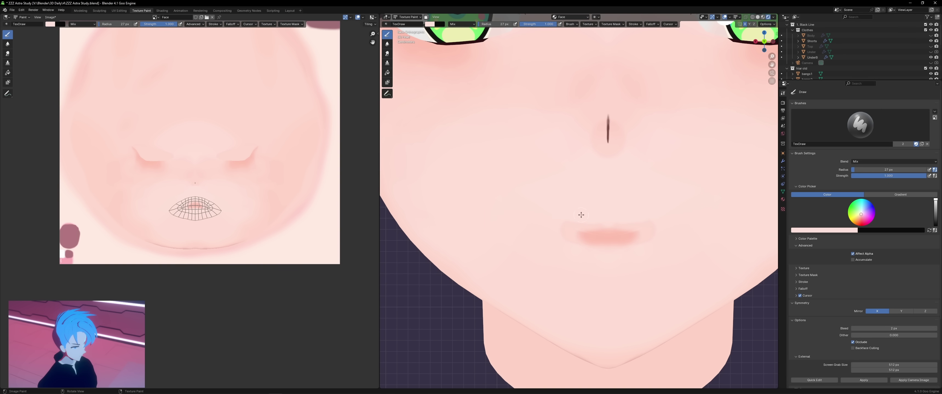
scroll(559, 235, "down", 5)
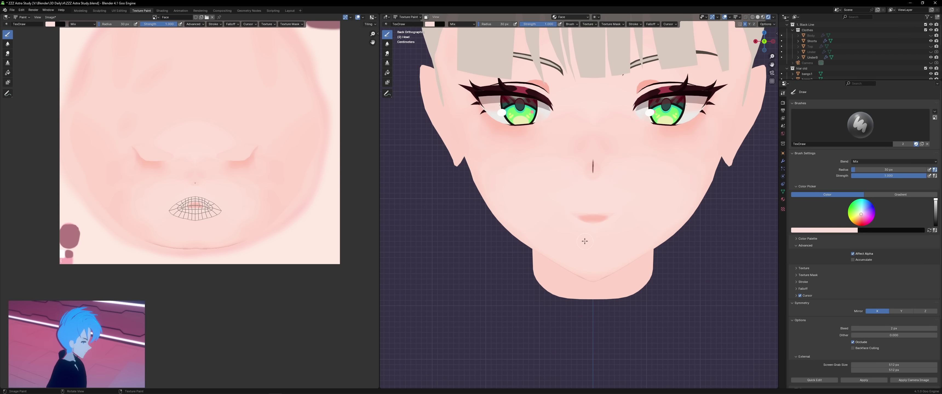
middle_click_drag(565, 208, 567, 255, "ctrl")
scroll(585, 209, "down", 3)
scroll(568, 255, "up", 5)
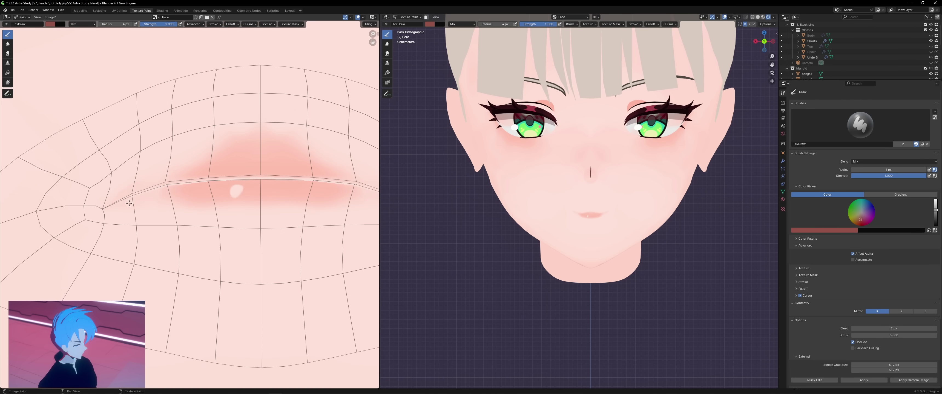
Paint a brownish-red mouth line along the lip seam from the centre out to both corners.
scroll(241, 184, "up", 1)
scroll(204, 186, "up", 2)
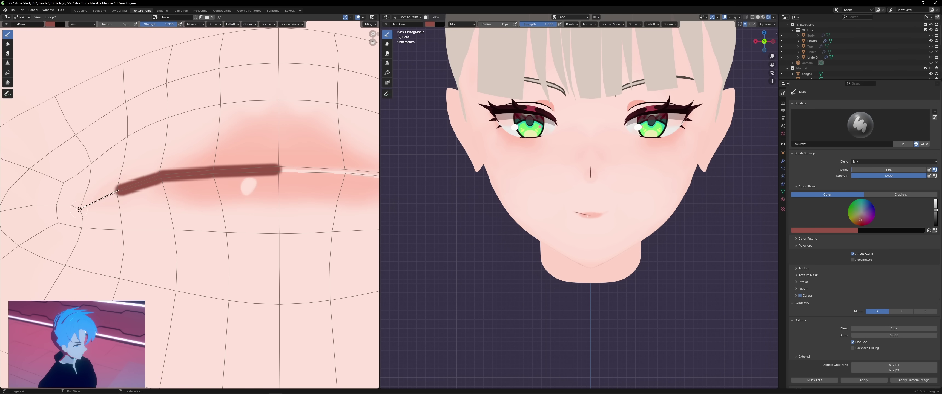
scroll(323, 186, "down", 2)
mouse_move(366, 192)
middle_mouse_down()
mouse_move(299, 196)
mouse_move(274, 186)
middle_mouse_up()
left_click_drag(179, 170, 215, 170)
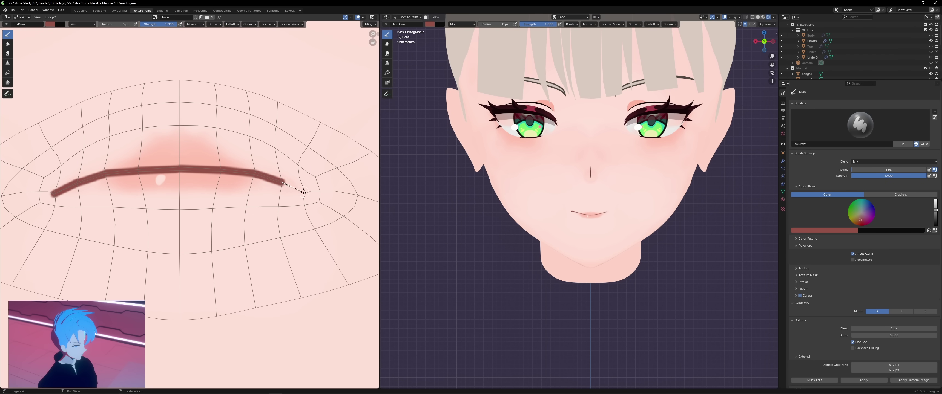
Adjust the brush's stroke settings and thicken both corners of the mouth line.
middle_click_drag(563, 214, 600, 229)
scroll(656, 241, "up", 4)
scroll(655, 242, "down", 3)
middle_click_drag(670, 242, 625, 238)
left_click(772, 43)
scroll(604, 147, "up", 5)
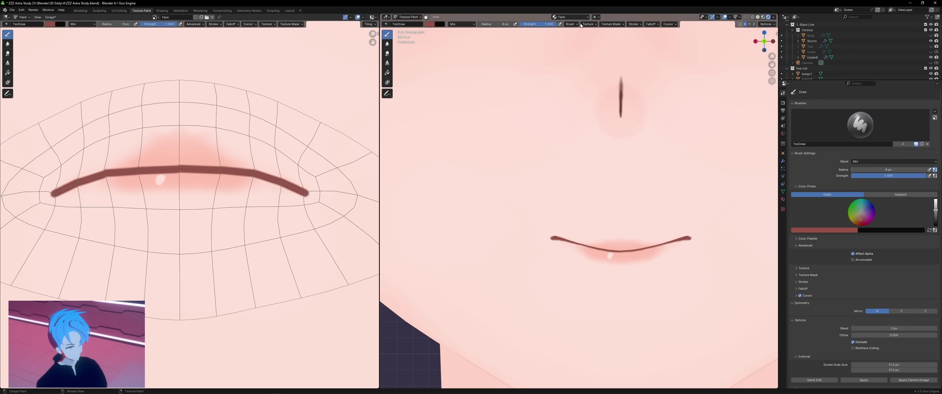
left_click(634, 24)
left_click(637, 42)
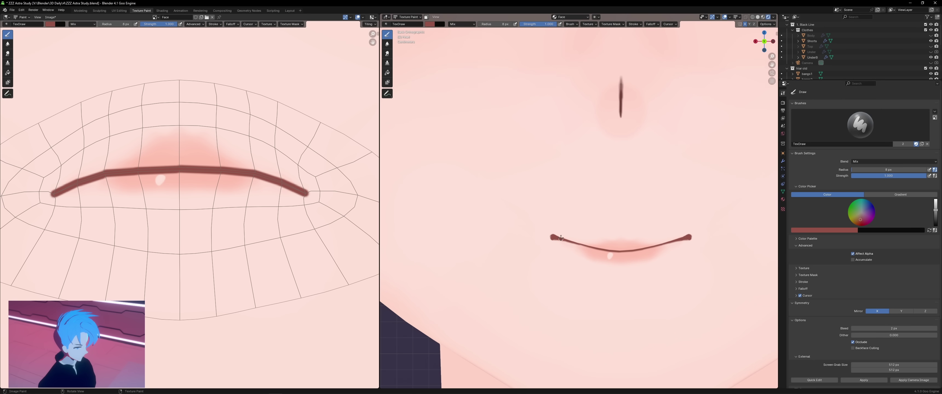
middle_click_drag(563, 239, 676, 184)
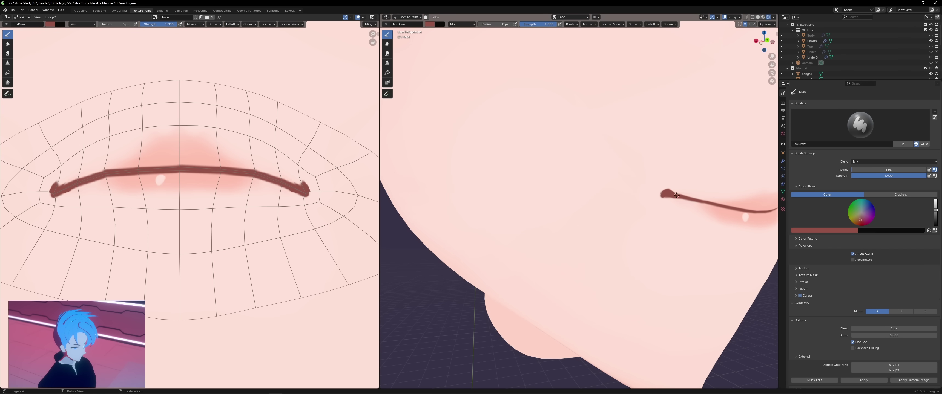
scroll(621, 239, "down", 10)
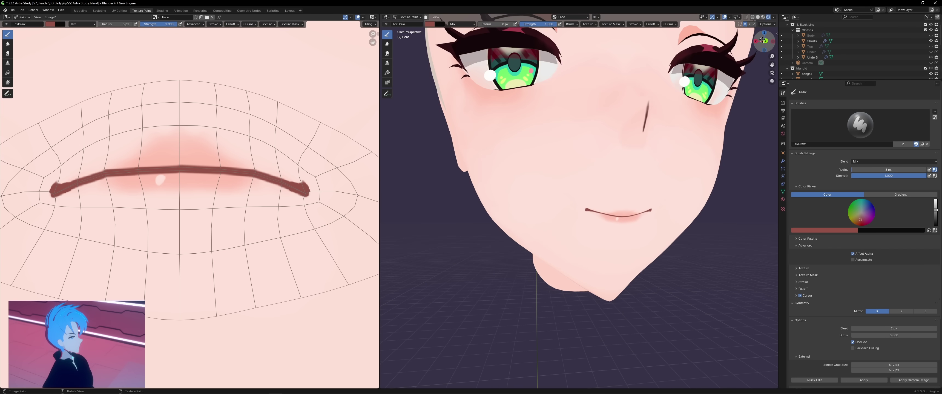
middle_click_drag(717, 162, 566, 325)
left_click(290, 390)
scroll(491, 288, "up", 5)
left_click(767, 42)
left_click(318, 390)
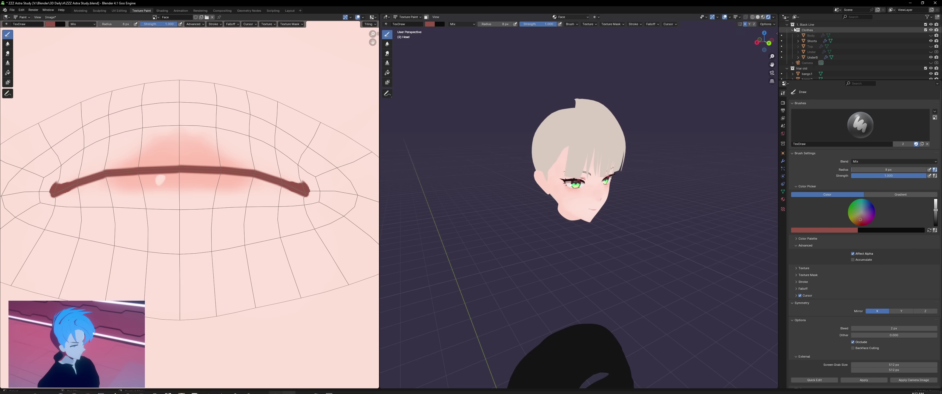
Sample the lip pink and paint over the upper edge of the mouth line to thin its centre.
left_click(766, 45)
scroll(644, 220, "up", 12)
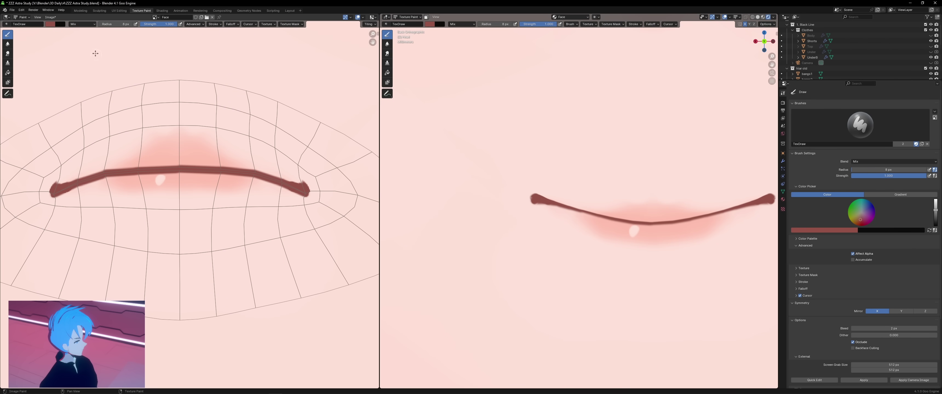
left_click(54, 25)
left_click(100, 91)
left_click(151, 162)
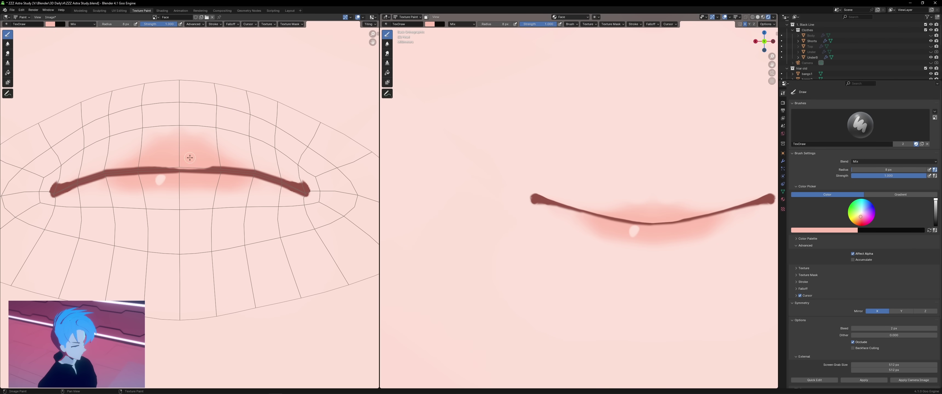
left_click_drag(155, 162, 188, 164)
scroll(585, 212, "down", 4)
middle_click_drag(586, 212, 659, 190)
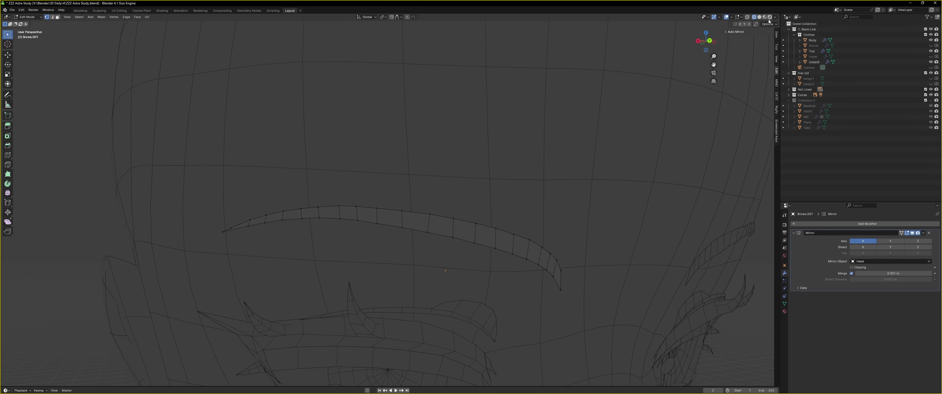
Switch the viewport to rendered shading for the eyebrow mesh.
left_click(769, 20)
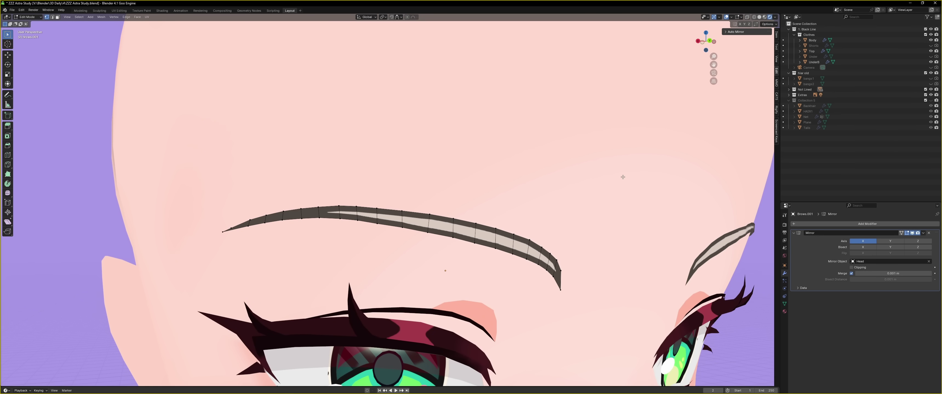
Check the eyebrow mesh in wireframe shading and set the viewport to material preview.
left_click(764, 16)
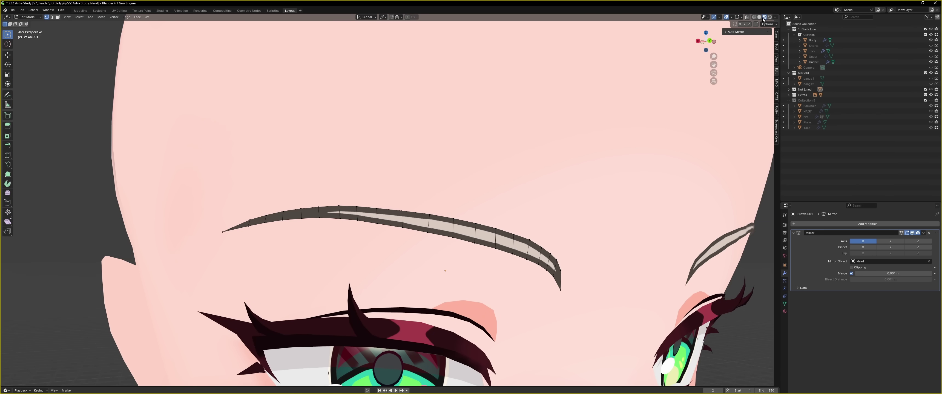
left_click(754, 17)
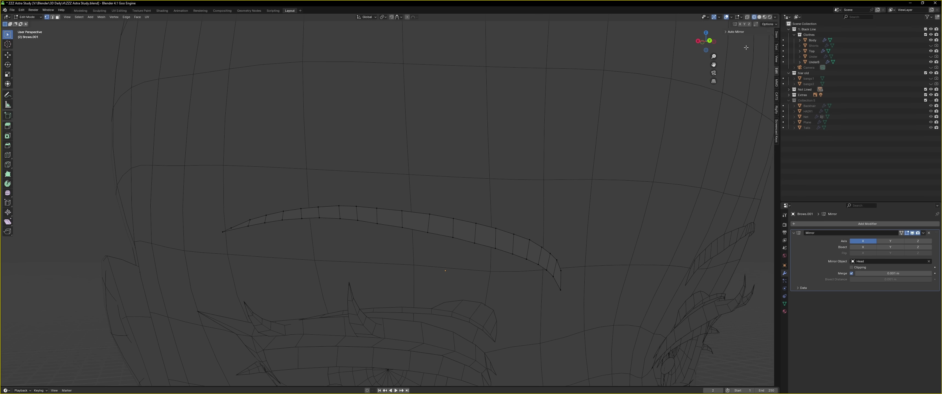
left_click(760, 17)
left_click(764, 17)
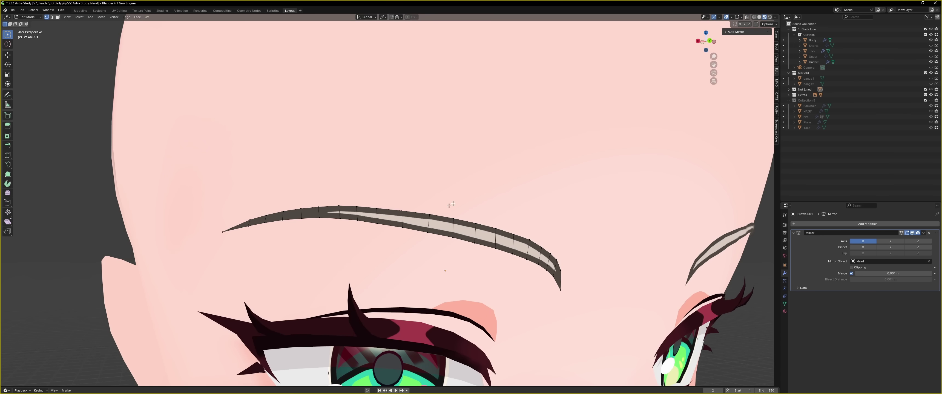
left_click_drag(602, 296, 584, 293)
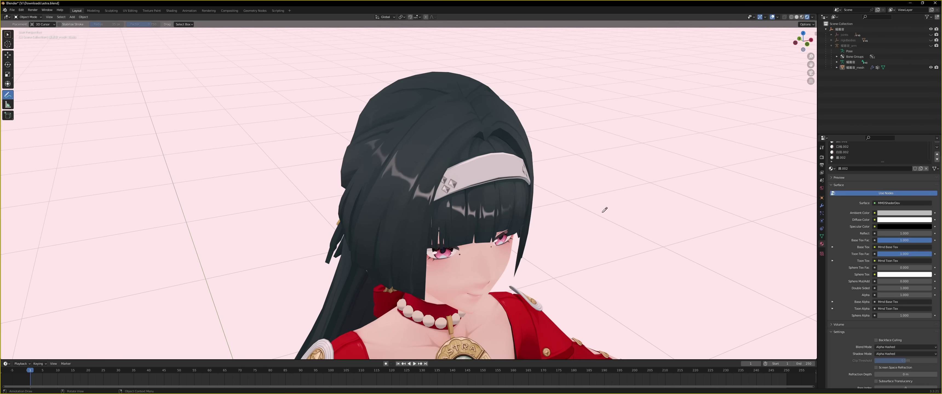
Enter Edit Mode on the reference character and examine the topology of its hair mesh.
key("Tab")
middle_click_drag(595, 203, 638, 206)
scroll(627, 206, "down", 2)
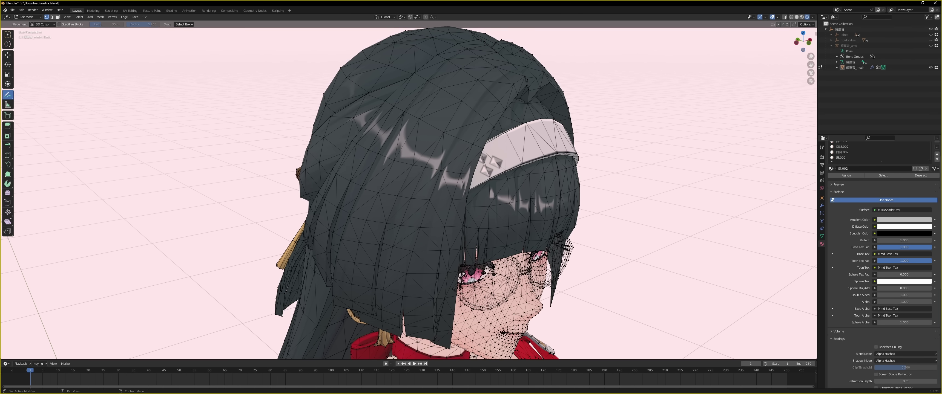
Scale and rotate the new plane and centre it in front of the upper forehead.
key("s")
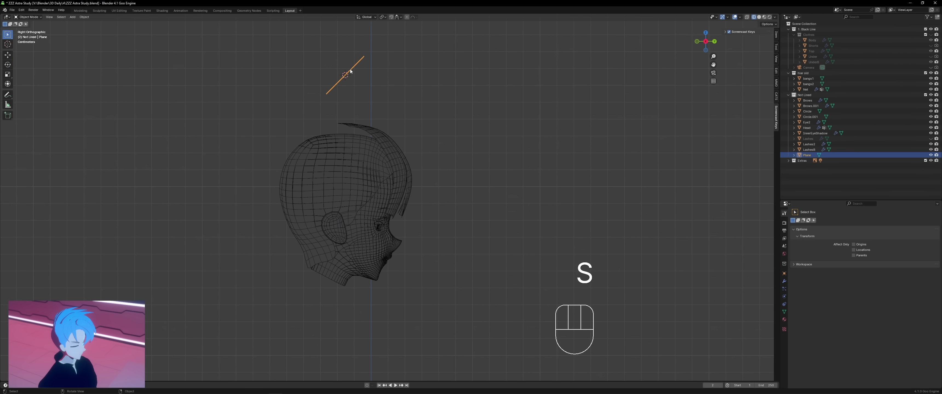
key("r")
key("g")
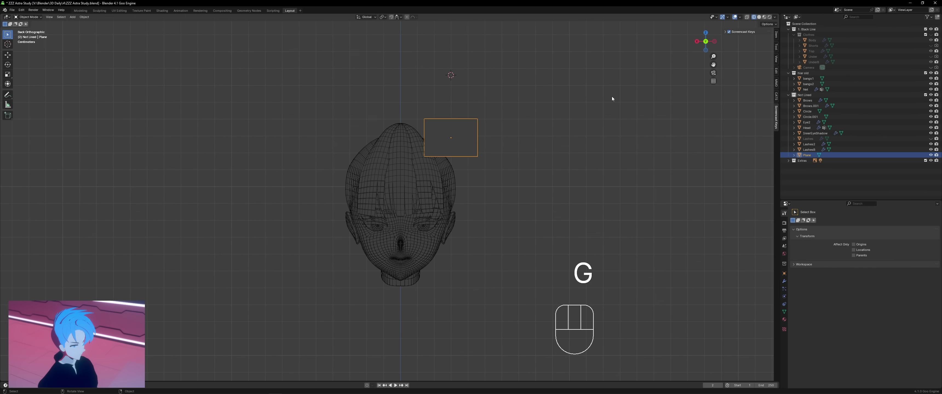
key("g")
left_click(533, 119)
middle_click_drag(533, 119, 533, 138, "shift")
scroll(533, 138, "up", 4)
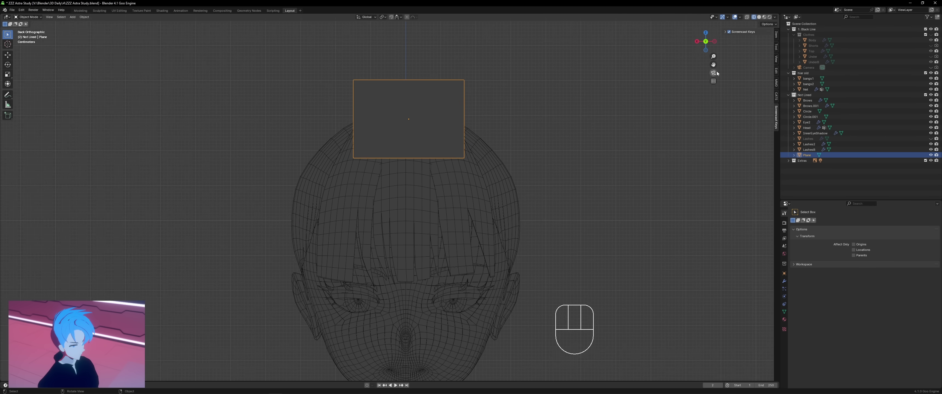
Auto-mirror the plane across X and divide it with centred horizontal and vertical loop cuts.
left_click(775, 72)
key("Tab")
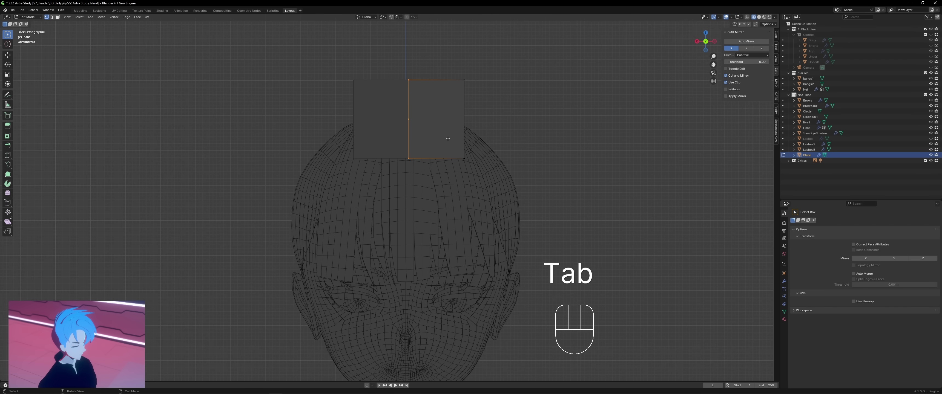
key("ctrl+r")
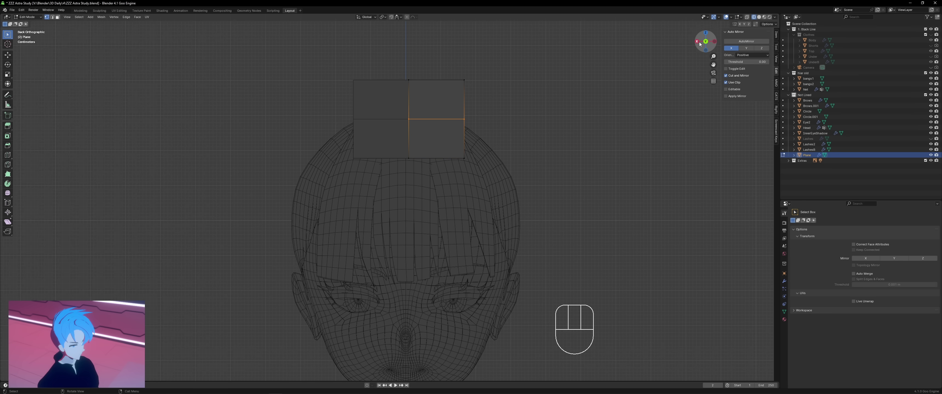
key("ctrl+r")
right_click(470, 119)
middle_click_drag(471, 119, 508, 122, "alt")
Move the plane's vertex rows in side view so they follow the curve of the forehead and crown.
key("g")
right_click(441, 141)
key("alt+z")
key("g")
left_click(443, 152)
key("g")
left_click(456, 220)
left_click_drag(360, 68, 388, 93)
key("g")
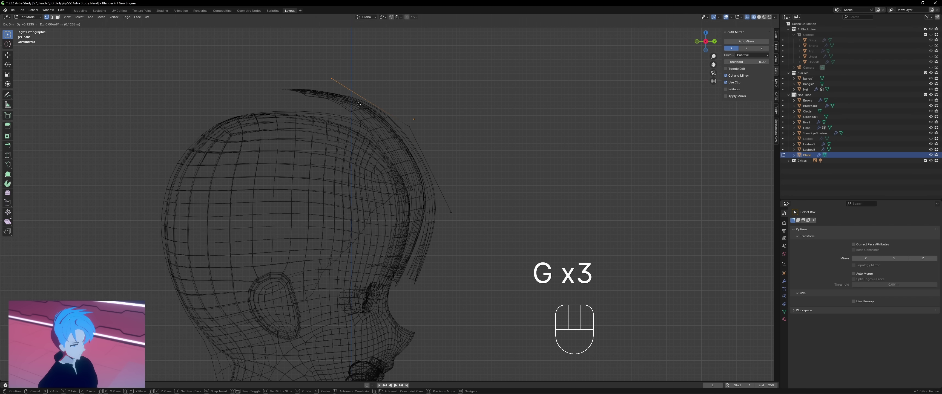
left_click(391, 94)
middle_click_drag(501, 115, 541, 120, "alt")
Add a horizontal loop cut to the plane's lower part and fit the lower rows to the forehead profile.
key("alt+z")
key("ctrl+r")
left_click(429, 177)
left_click(432, 182)
left_click(698, 42)
key("g")
right_click(498, 247)
key("alt+z")
left_click_drag(430, 200, 491, 254)
key("g")
left_click(482, 202)
left_click_drag(423, 221, 457, 268)
key("g")
left_click(450, 248)
middle_click_drag(450, 248, 422, 234)
Scale the bottom edge loop of the fringe plane.
left_click(702, 40)
left_click(714, 44)
key("alt+z")
left_click(420, 230, "alt")
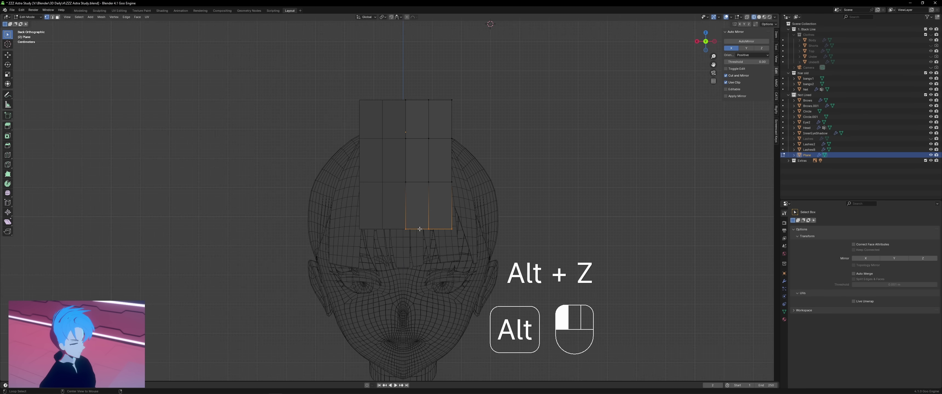
key("s")
key("s")
Move the fringe's upper horizontal edge loops along Y to fit the head's curve.
middle_click_drag(559, 212, 537, 205)
left_click(421, 135, "alt")
middle_click_drag(421, 135, 424, 172)
key("g")
key("y")
left_click(426, 161)
left_click(421, 164, "alt")
key("g")
key("y")
left_click(431, 165)
Scale the selected fringe edge loop along Z and Y to refine its outline.
left_click(331, 154, "alt")
key("s")
key("z")
left_click(477, 113)
key("s")
left_click(471, 109)
key("s")
key("y")
left_click(397, 125)
Rotate and move the selected edge of the fringe, then extrude it and position the new strip.
middle_click_drag(492, 128, 439, 86)
left_click(705, 44)
left_click(397, 161, "alt")
key("r")
key("r")
key("g")
left_click(529, 234)
key("e")
left_click(538, 225)
middle_click_drag(538, 225, 530, 300, "alt")
key("g")
left_click(533, 295)
Extrude another edge of the hair mesh and position the new strip around the side of the head.
middle_click_drag(565, 270, 522, 282)
left_click(706, 42)
left_click(471, 180, "alt")
middle_click_drag(490, 171, 460, 219)
key("e")
left_click(502, 257)
middle_click_drag(503, 257, 549, 234)
left_click(706, 41)
left_click(698, 42)
key("g")
left_click(507, 211)
Reposition the top vertices of the hair mesh to round it over the crown.
left_click(463, 74)
key("g")
left_click(455, 90)
key("g")
middle_click_drag(483, 101, 367, 122)
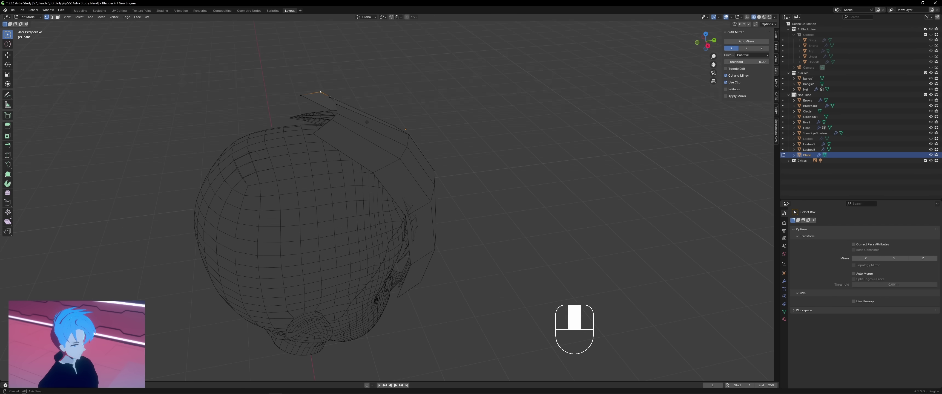
left_click(708, 46)
key("g")
key("Tab")
key("Tab")
key("g")
key("Tab")
Switch the viewport to rendered shading, inspect the hair mesh and save the file.
middle_click_drag(576, 165, 622, 95)
left_click(770, 17)
mouse_move(589, 180)
middle_mouse_down()
mouse_move(538, 193)
mouse_move(586, 143)
mouse_move(458, 226)
mouse_move(467, 202)
mouse_move(401, 208)
mouse_move(490, 245)
mouse_move(482, 197)
mouse_move(474, 198)
middle_mouse_up()
key("ctrl+s")
Subdivide the entire hair mesh.
key("Tab")
key("a")
right_click(466, 202)
left_click(466, 201)
Reposition several edge loops of the hair mesh to smooth its curve around the head.
left_click(364, 211, "alt")
key("g")
key("g")
key("g")
left_click(393, 163)
left_click(406, 128, "alt")
key("g")
left_click(426, 113, "alt")
key("g")
key("Tab")
scroll(489, 209, "down", 3)
middle_click_drag(489, 208, 556, 208)
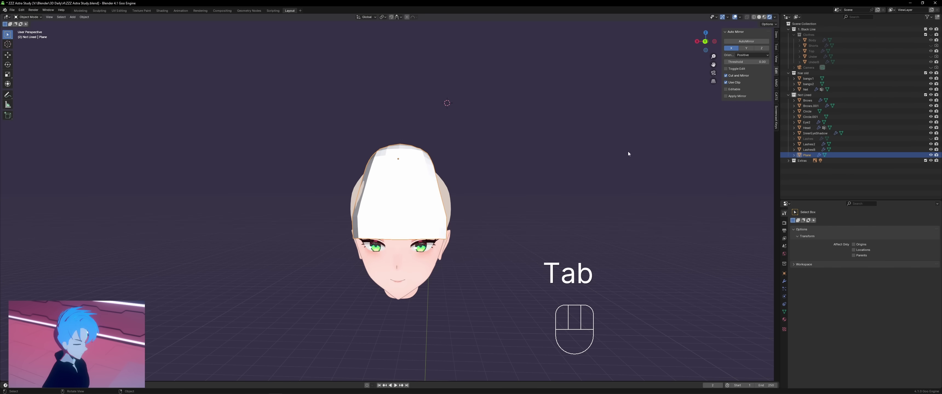
Split the lower fringe along a vertical line of edges with Faces by Edges.
key("Tab")
scroll(498, 172, "up", 3)
middle_click_drag(498, 173, 506, 183)
key("g")
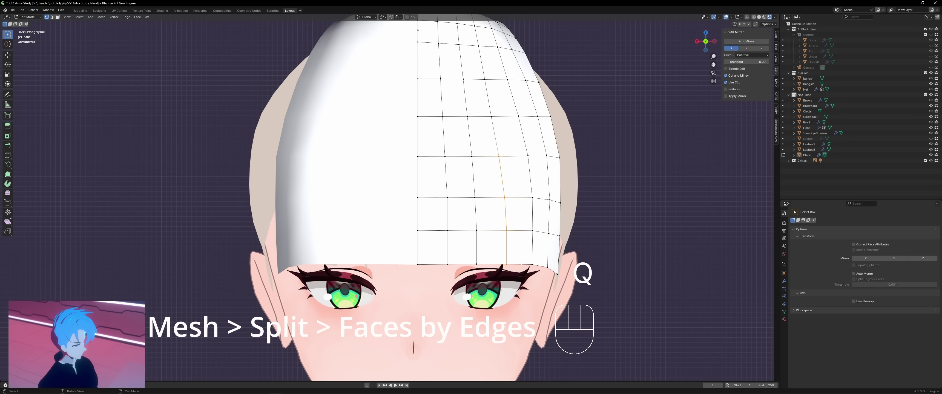
left_click(527, 215)
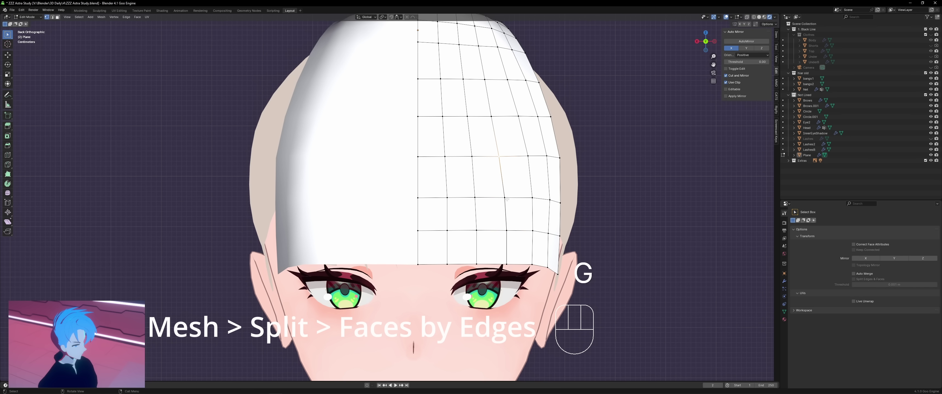
Move the split vertices apart to open narrow tapered gaps between the fringe strands.
key("g")
key("g")
key("g")
key("g")
key("g")
key("g")
key("g")
key("g")
left_click(575, 227)
scroll(575, 227, "down", 3)
key("Tab")
mouse_move(495, 219)
middle_mouse_down()
mouse_move(512, 220)
mouse_move(453, 220)
mouse_move(494, 222)
middle_mouse_up()
Reposition the lower corner vertex of the gap beside the central fringe strand.
middle_click_drag(707, 43, 426, 146)
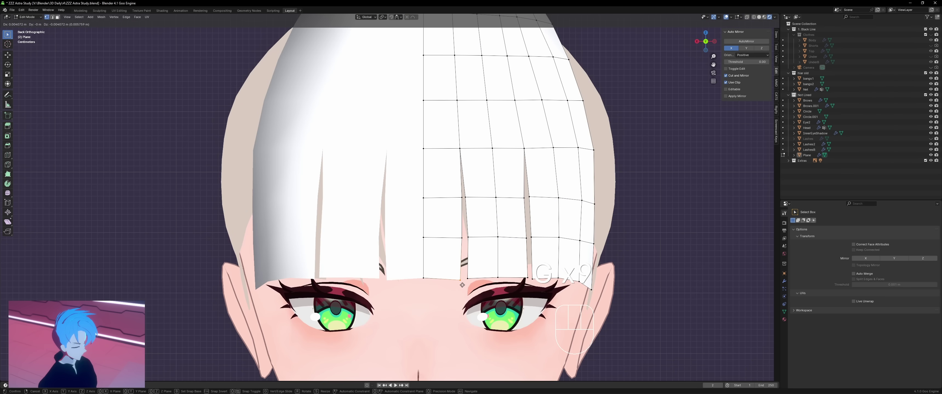
left_click(463, 285)
scroll(549, 282, "down", 4)
key("Tab")
middle_click_drag(621, 280, 585, 256)
left_click(705, 44)
scroll(565, 196, "down", 3)
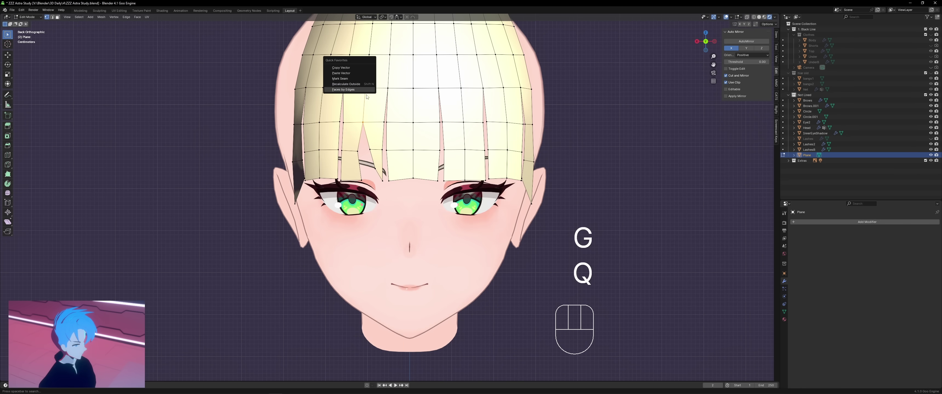
Reposition the edge vertices of the narrow strand beside the central fringe strand to widen and taper its gap.
key("g")
left_click(382, 170)
key("g")
key("g")
key("g")
key("g")
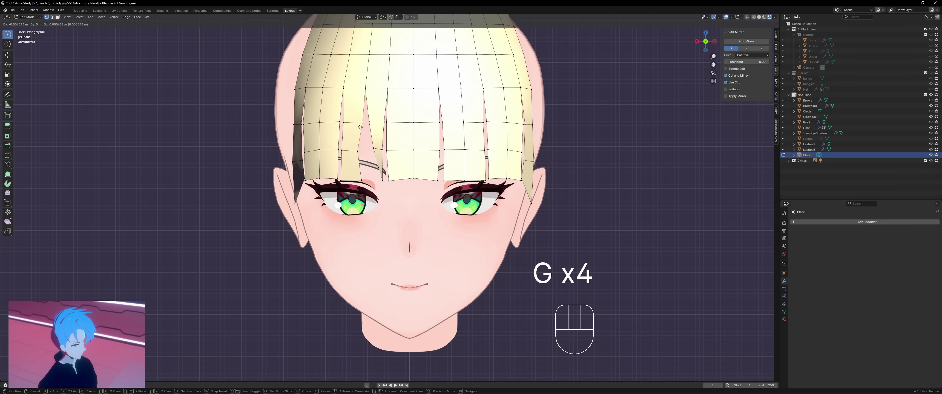
left_click(363, 152)
left_click(362, 179)
key("g")
left_click(358, 178)
Move and rotate the tip of the narrow fringe strand to form a slanted, pointed end.
scroll(395, 186, "down", 4)
middle_click_drag(421, 189, 442, 185)
scroll(442, 185, "up", 3)
key("ctrl+KP_1")
key("g")
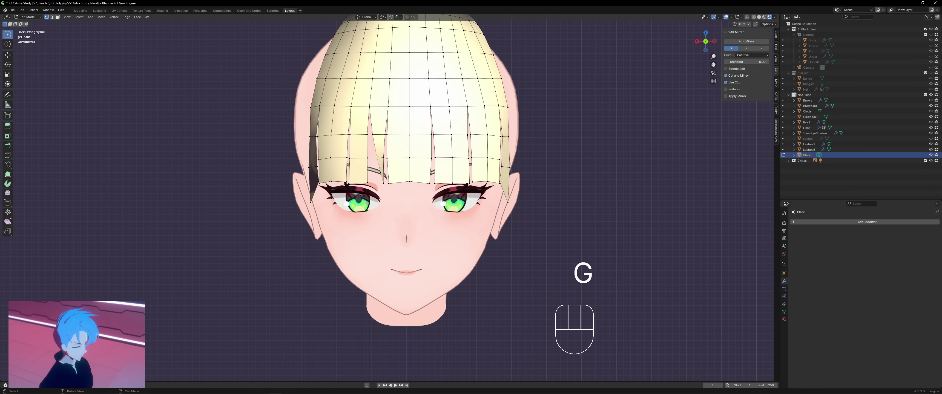
key("g")
key("r")
key("g")
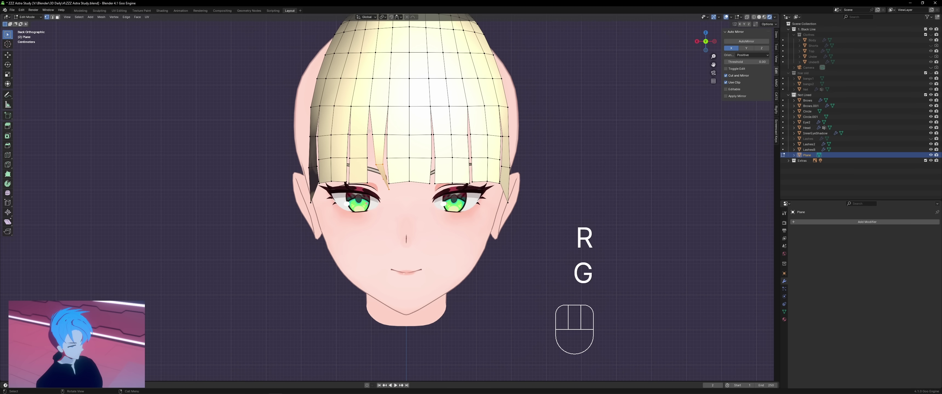
key("Tab")
key("Tab")
scroll(411, 182, "up", 1)
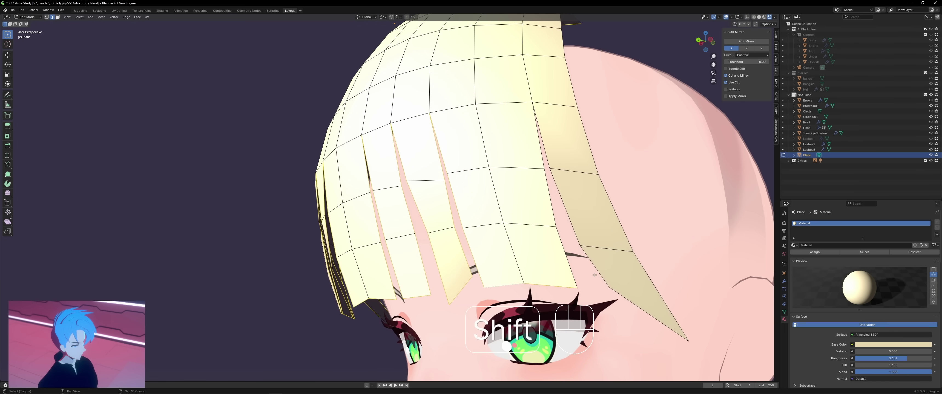
Extrude the fringe's boundary edges, scale them slightly inward and shift them along the Y axis to give the hair thickness.
left_click(555, 195, "alt+shift")
middle_click_drag(556, 197, 576, 212)
key("q")
key("Tab")
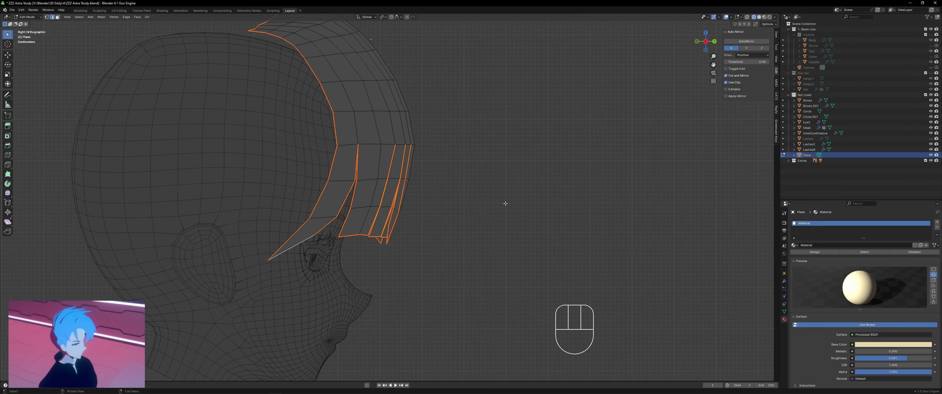
middle_click_drag(505, 204, 516, 244, "shift")
key("e")
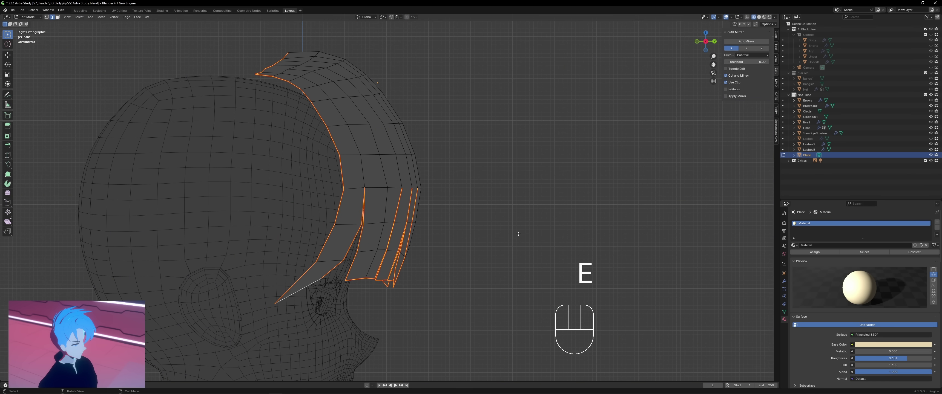
key("s")
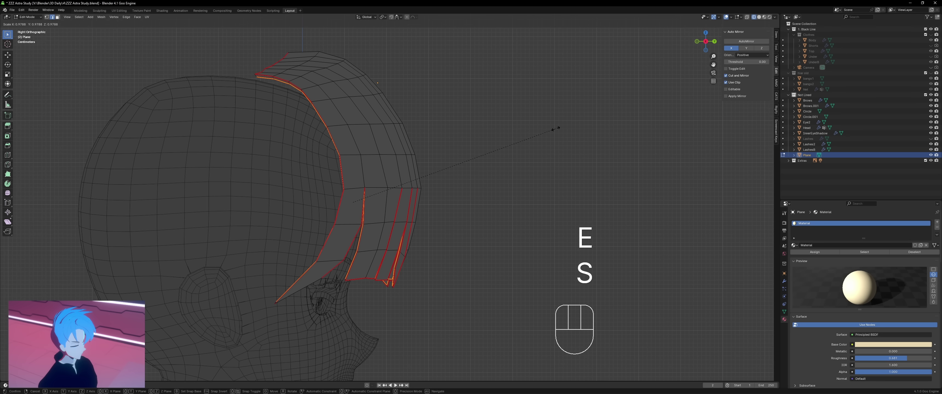
key("g")
key("y")
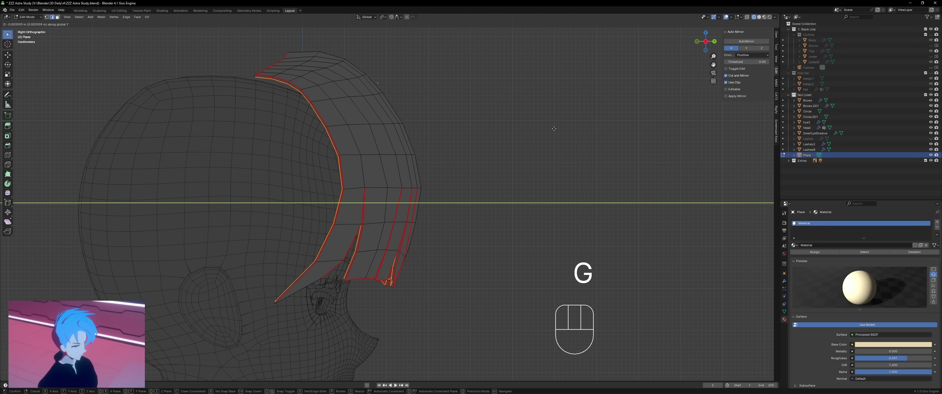
left_click(554, 128)
Leave mesh editing, save the file and display the fringe from the front in rendered shading.
key("Tab")
left_click(500, 234)
middle_click_drag(500, 234, 471, 230)
key("ctrl+s")
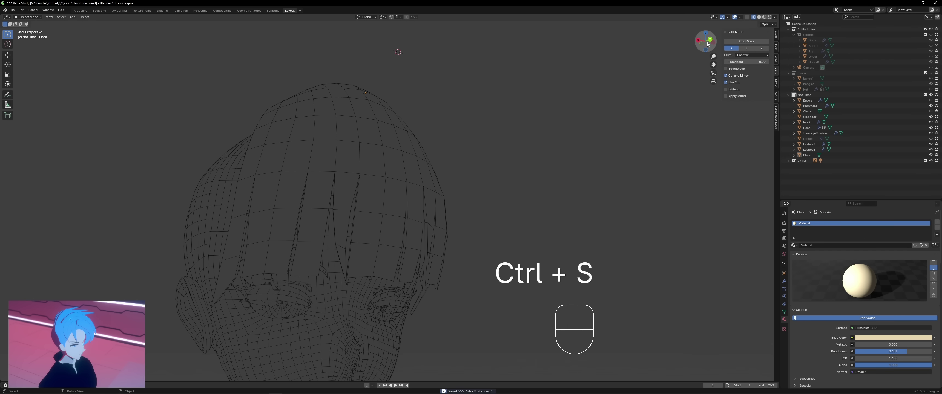
left_click(710, 39)
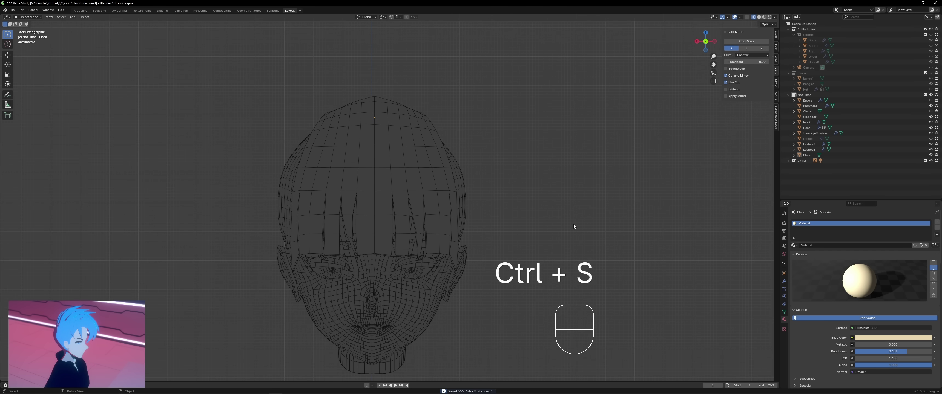
left_click(769, 17)
scroll(539, 240, "down", 2)
scroll(536, 237, "up", 2)
scroll(535, 240, "down", 2)
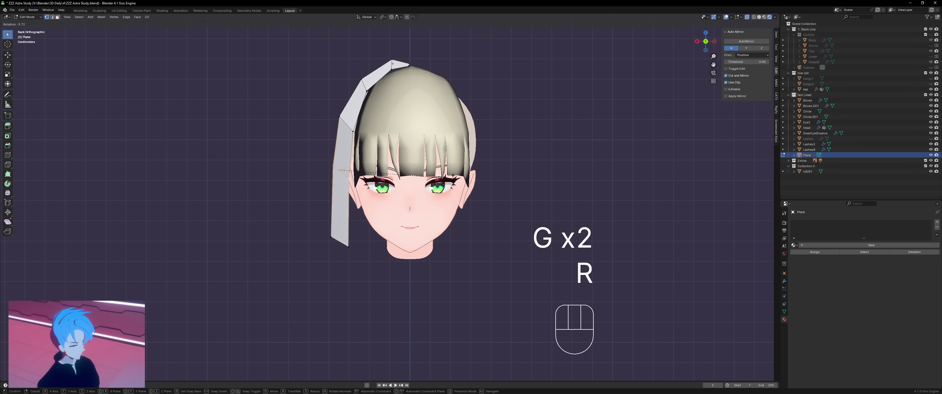
Position the side hair strip beside the head and move its lower end along the Z axis.
key("g")
key("Tab")
middle_click_drag(534, 242, 502, 190)
key("Tab")
left_click(706, 42)
scroll(425, 220, "up", 2)
middle_click_drag(421, 229, 422, 159, "shift")
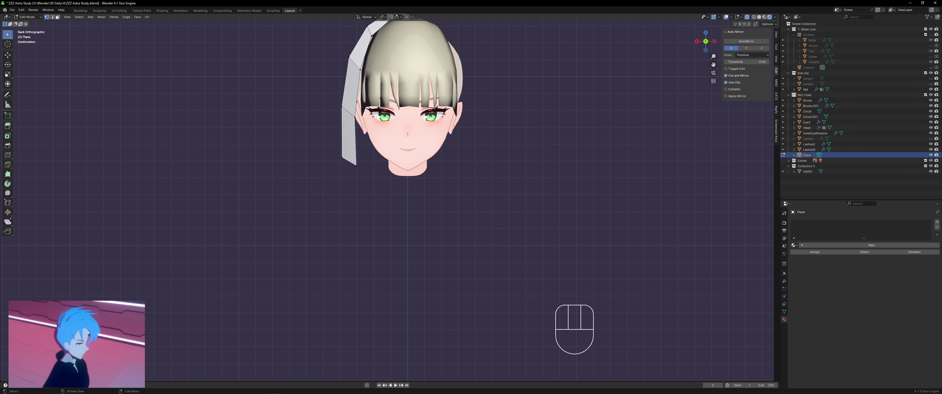
left_click_drag(327, 146, 388, 176)
key("g")
key("z")
left_click(394, 149)
Reposition the upper vertices and an edge loop of the mirrored side strip to fit it around the head.
left_click(424, 124)
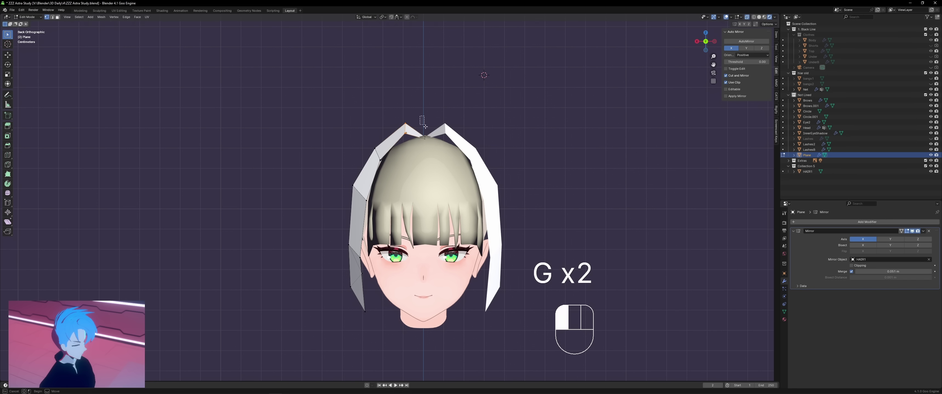
key("g")
left_click(434, 149)
middle_click_drag(435, 149, 527, 146)
left_click(490, 122)
left_click(707, 43)
left_click(505, 204, "alt")
key("g")
left_click(502, 197)
middle_click_drag(503, 191, 625, 181)
Split the lower part of the side hair strip along its middle line of edges with Faces by Edges.
left_click(475, 178)
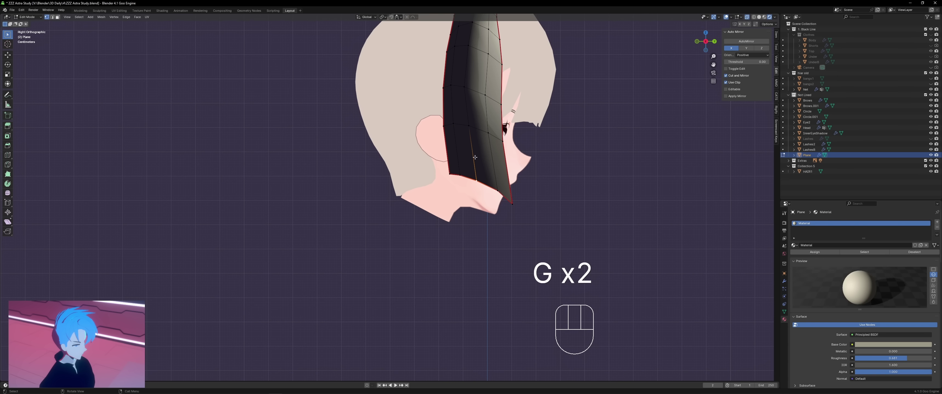
left_click(475, 156, "alt")
key("q")
left_click(470, 91)
Pull the split vertices of the side hair strip apart to open a tapered gap between two strands.
left_click(477, 130)
key("g")
key("g")
key("g")
key("g")
key("g")
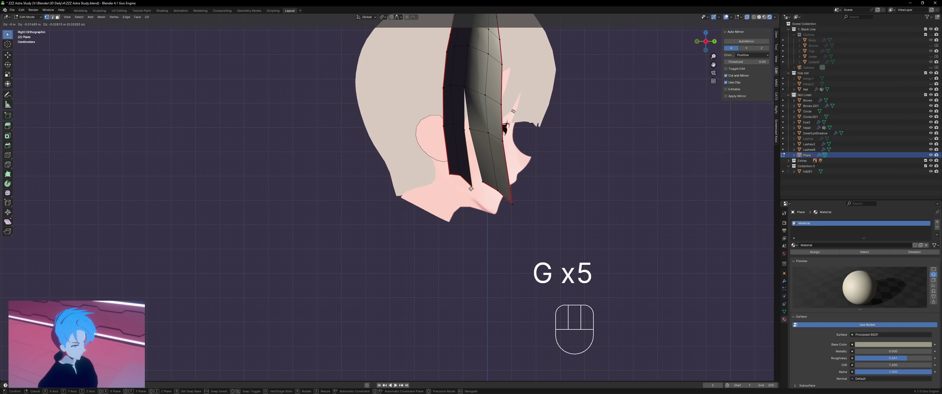
key("Tab")
key("Tab")
key("g")
key("g")
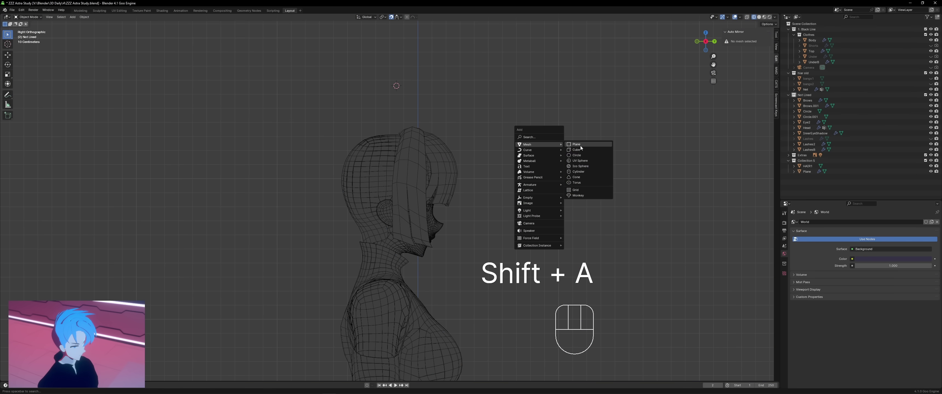
Add a cube for the back hair volume and give it a Subdivision Surface modifier.
left_click(589, 151)
left_click(784, 281)
left_click(796, 222)
type("sub")
key("Return")
Move the subdivided cube onto the head, turn off snapping and scale the cube.
scroll(605, 163, "down", 3)
key("g")
left_click(477, 151)
left_click(392, 17)
scroll(681, 48, "up", 2)
key("s")
left_click(500, 143)
Align the cube with the head in the front view and resize it to wrap the skull.
middle_click_drag(499, 143, 566, 172)
key("KP_1")
key("g")
left_click(478, 170)
middle_click_drag(479, 170, 492, 197, "alt")
key("g")
left_click(493, 179)
key("s")
left_click(519, 183)
Rescale the back hair volume in the side view to fit behind the fringe.
key("Tab")
key("Tab")
key("KP_3")
left_click(931, 247)
key("ctrl+z")
key("s")
left_click(494, 126)
middle_click_drag(494, 129, 593, 139)
Scale two lower edge loops of the back hair volume and reposition the selected geometry to shape the nape.
key("Tab")
left_click(388, 206, "alt")
key("s")
left_click(394, 205)
left_click(371, 219, "alt")
key("s")
left_click(380, 225)
middle_click_drag(461, 200, 544, 147)
key("g")
left_click(522, 186)
middle_click_drag(522, 185, 479, 220)
key("Tab")
Apply Auto Mirror on the X axis to the back hair volume.
left_click(745, 41)
middle_click_drag(604, 106, 519, 110)
key("Tab")
middle_click_drag(541, 154, 465, 172)
key("Tab")
middle_click_drag(468, 169, 490, 146)
Switch to rendered shading and assign an existing hair material to the back hair volume.
left_click(769, 17)
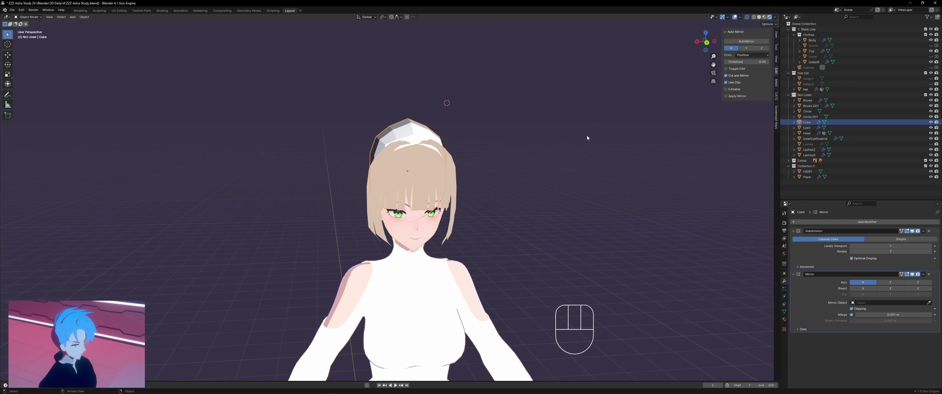
middle_click_drag(571, 156, 646, 157)
left_click(784, 319)
left_click(795, 246)
left_click(812, 295)
Reposition vertices of the mirrored back hair volume to fit its outline around the head and nape.
middle_click_drag(289, 72, 213, 77)
left_click(785, 281)
key("Tab")
scroll(420, 164, "up", 4)
middle_click_drag(421, 165, 487, 150)
left_click(709, 43)
key("g")
left_click(481, 233)
middle_click_drag(457, 234, 571, 230)
left_click(352, 284)
key("g")
left_click(354, 286)
Refine further vertices of the back hair volume from several angles and save the file.
middle_click_drag(353, 286, 324, 274)
key("g")
middle_click_drag(295, 97, 506, 23)
key("g")
middle_click_drag(447, 296, 563, 275)
key("g")
key("Tab")
scroll(404, 206, "down", 2)
middle_click_drag(404, 206, 348, 201)
left_click(706, 44)
key("ctrl+s")
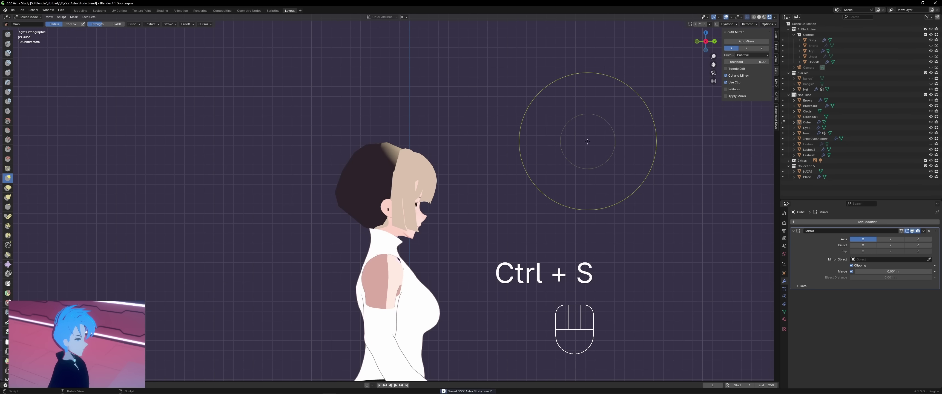
scroll(561, 176, "down", 4)
middle_click_drag(562, 177, 480, 189)
scroll(439, 197, "up", 4)
middle_click_drag(309, 236, 346, 229)
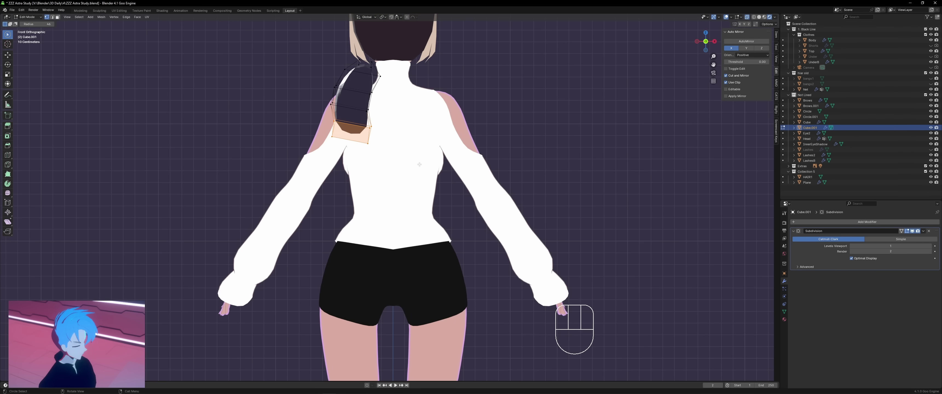
Extrude the lower end of the block behind the shoulder into the next ponytail segment and rotate and scale it along the tail.
key("r")
key("g")
key("s")
key("e")
key("s")
middle_click_drag(399, 203, 428, 214)
Add a loop cut to the ponytail, adjust its curve from front and side, and save the file.
key("ctrl+r")
left_click(353, 179)
right_click(422, 163)
key("g")
middle_click_drag(484, 135, 454, 162)
key("g")
key("Tab")
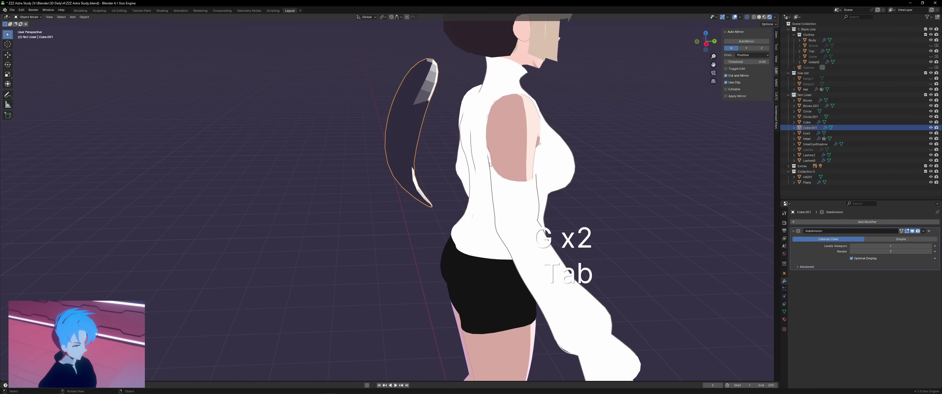
key("Tab")
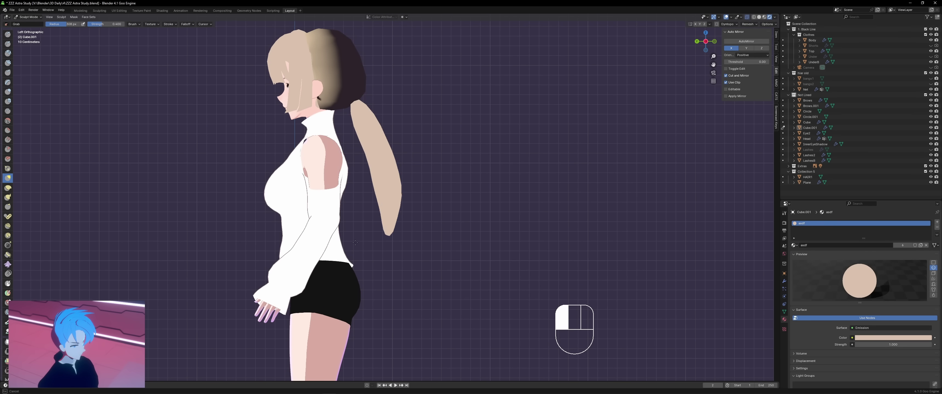
middle_click_drag(355, 243, 528, 158)
key("ctrl+s")
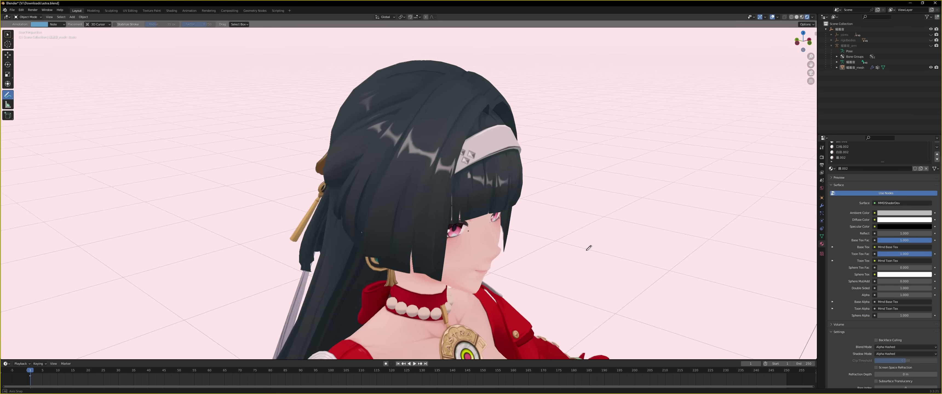
Examine the fringe, headband and hair highlights of the reference character from several angles.
mouse_move(587, 246)
middle_mouse_down()
mouse_move(611, 248)
mouse_move(573, 248)
middle_mouse_up()
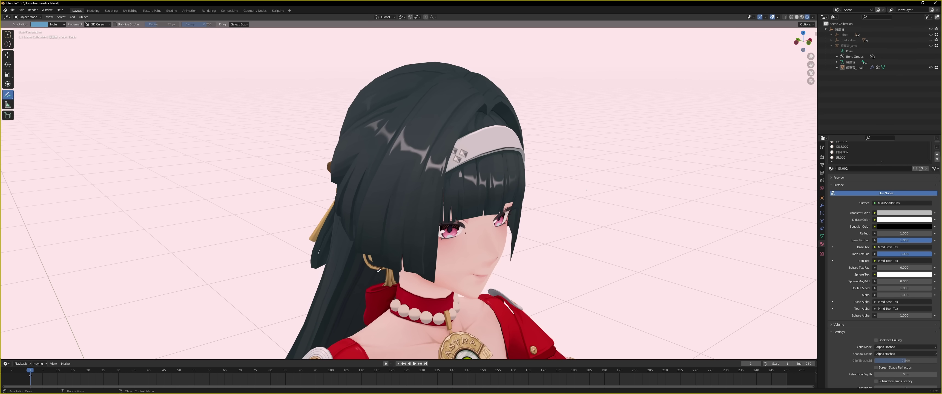
scroll(438, 199, "up", 2)
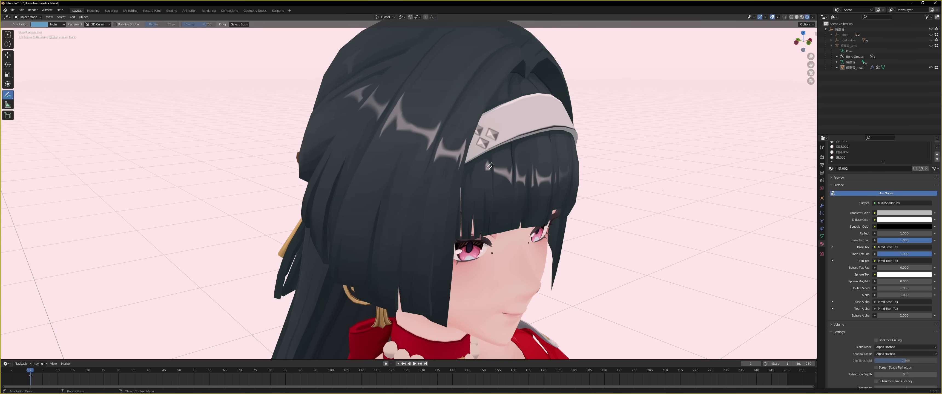
middle_click_drag(498, 175, 535, 190)
middle_click_drag(457, 185, 635, 222)
scroll(565, 236, "down", 1)
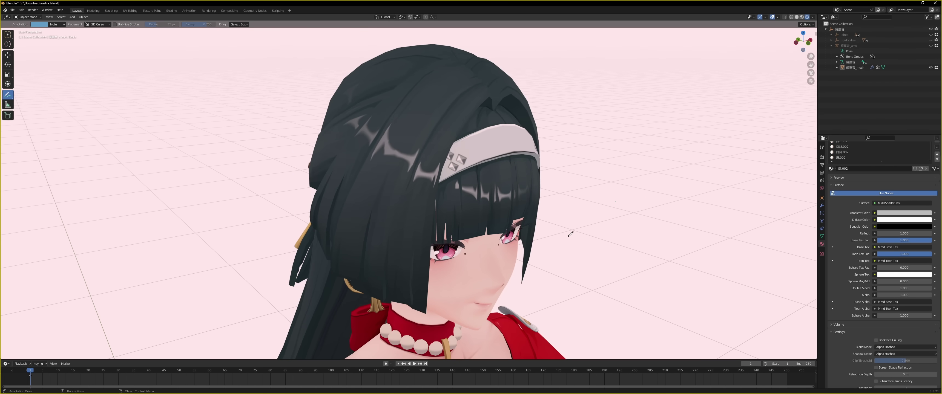
scroll(572, 242, "up", 1)
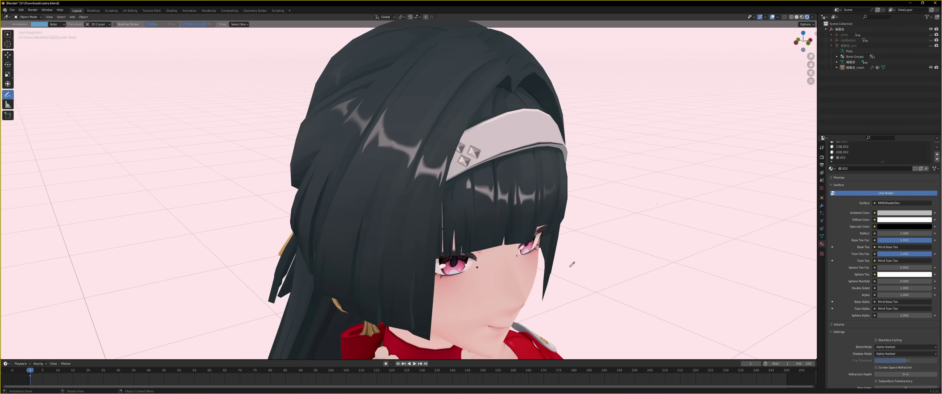
mouse_move(215, 391)
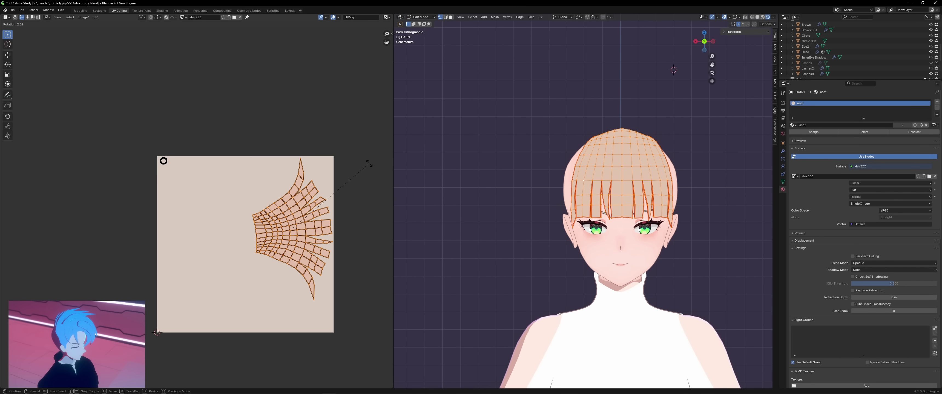
Rotate the fringe's UV island on the hair texture and save the HairZZZ image.
scroll(369, 162, "up", 2)
middle_click_drag(295, 197, 268, 142)
left_click(186, 91)
scroll(586, 200, "up", 2)
scroll(227, 114, "up", 2)
middle_click_drag(227, 114, 279, 241)
left_click(83, 17)
left_click(88, 74)
key("alt+a")
key("a")
Switch to Texture Paint and choose a darker grey-beige brush colour.
left_click(142, 11)
left_click(430, 24)
left_click(480, 93)
left_click(552, 88)
left_click(430, 24)
left_click_drag(480, 37, 480, 49)
Paint a small darker beige patch in a corner of the hair texture, undoing the first stroke.
left_click_drag(118, 64, 114, 62)
scroll(157, 120, "down", 2)
key("ctrl+z")
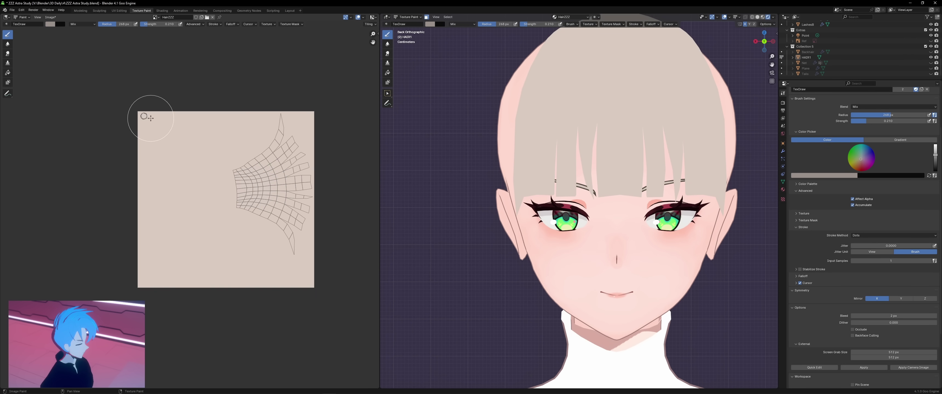
scroll(157, 123, "up", 1)
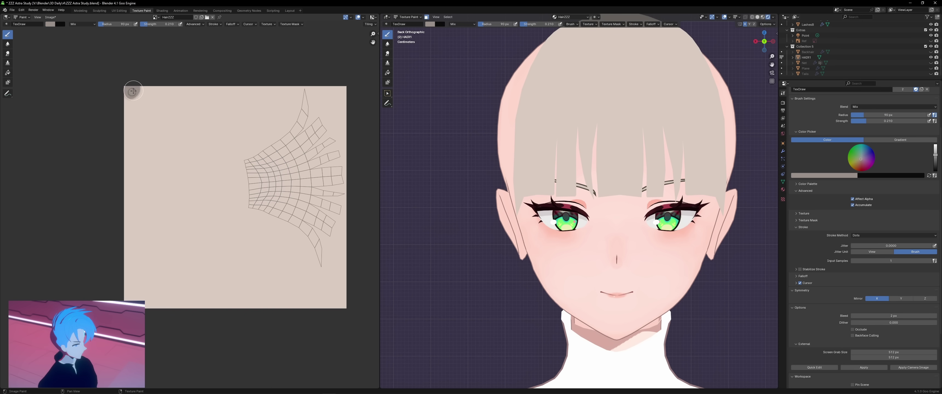
left_click_drag(125, 97, 128, 84)
scroll(549, 166, "down", 2)
middle_click_drag(549, 166, 597, 171)
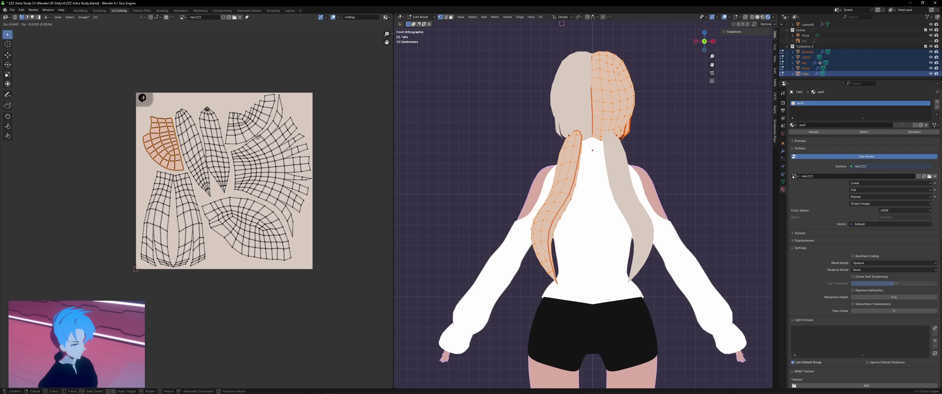
Paint a soft lighter beige tone over the fringe and hide the side strands.
key("alt+a")
scroll(313, 88, "up", 1)
left_click(675, 144)
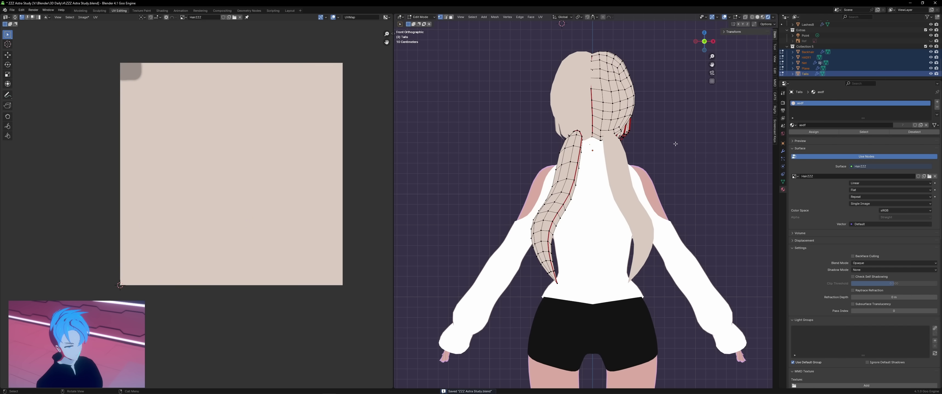
left_click_drag(589, 147, 613, 144)
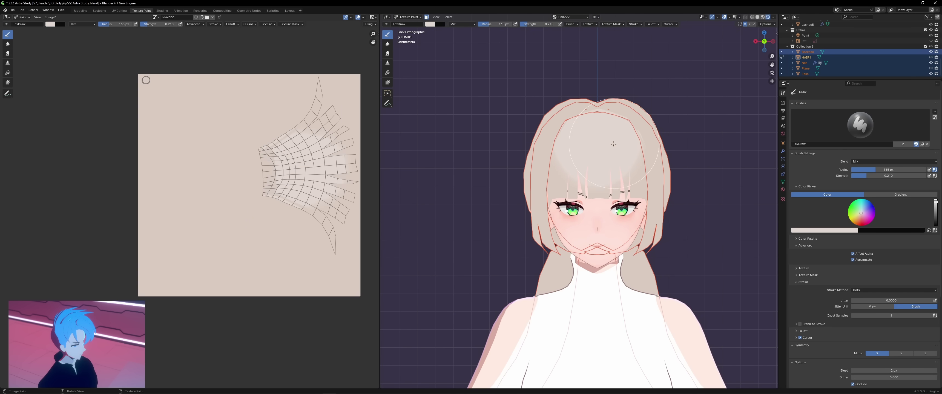
scroll(613, 143, "up", 1)
left_click(931, 69)
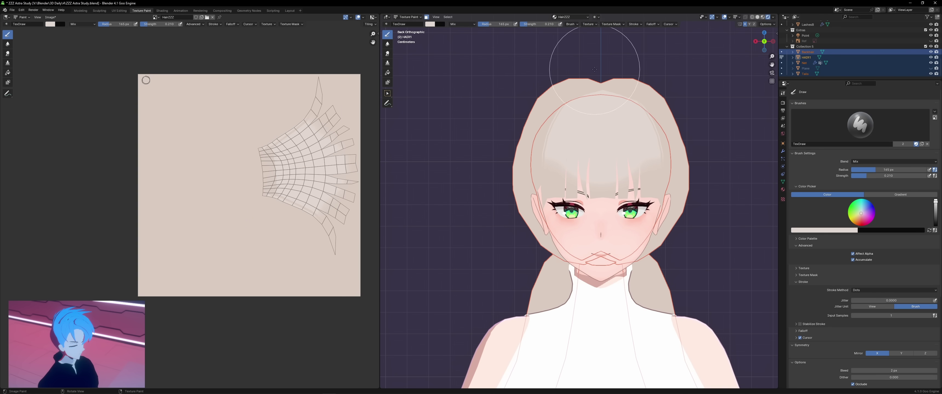
Save the file and the hair texture image, and toggle the visibility of the tails and fringe.
key("ctrl+s")
left_click(50, 17)
left_click(67, 65)
left_click(931, 74)
left_click(931, 58)
left_click(931, 58)
scroll(626, 135, "down", 1)
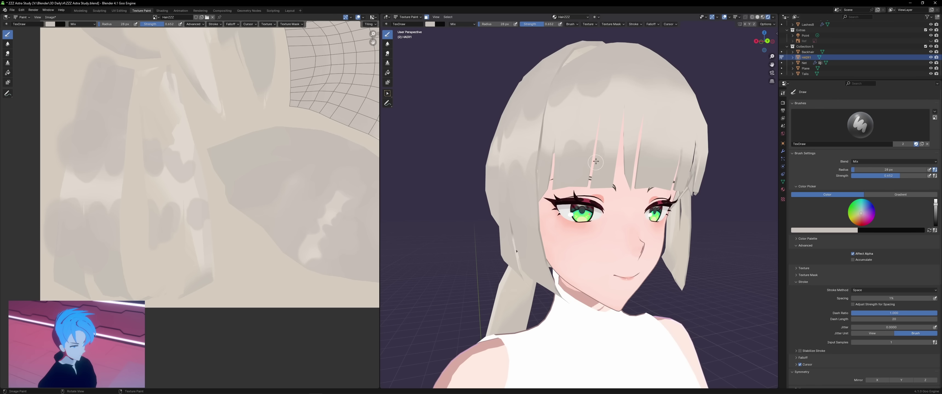
Inspect the painted shading bands on the fringe and side hair from the front and at an angle.
middle_click_drag(637, 161, 660, 162)
scroll(593, 166, "up", 4)
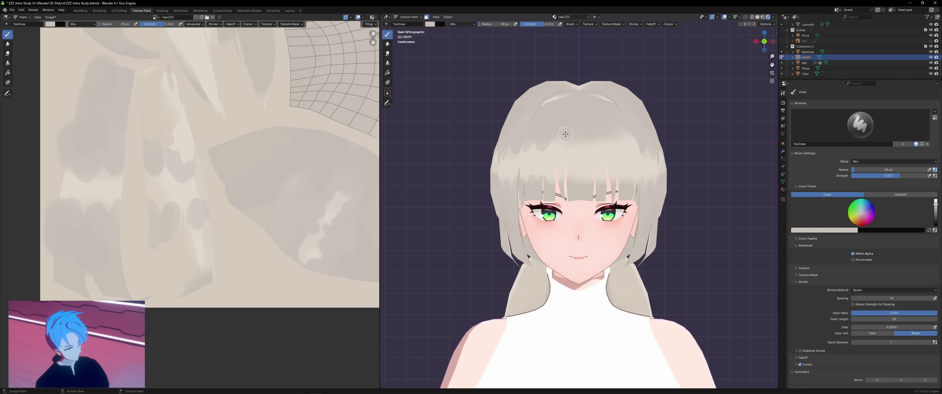
scroll(589, 133, "up", 2)
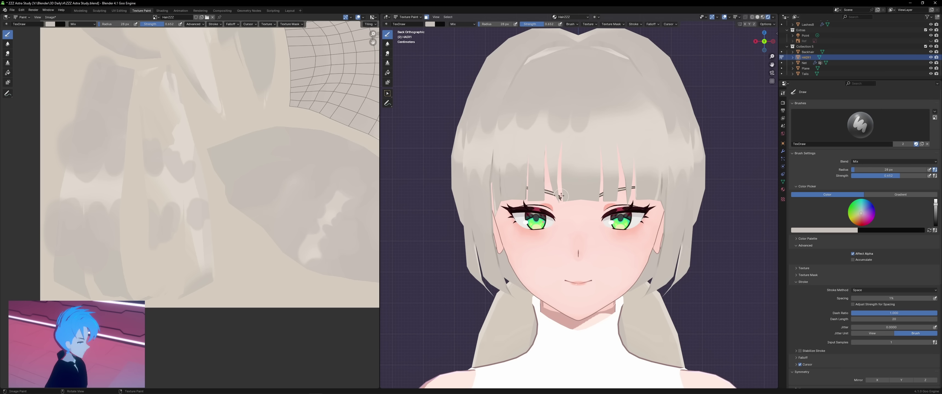
scroll(593, 162, "down", 2)
scroll(600, 142, "up", 1)
scroll(600, 142, "down", 1)
middle_click_drag(616, 155, 541, 152)
scroll(618, 167, "down", 2)
left_click(763, 42)
scroll(625, 168, "down", 1)
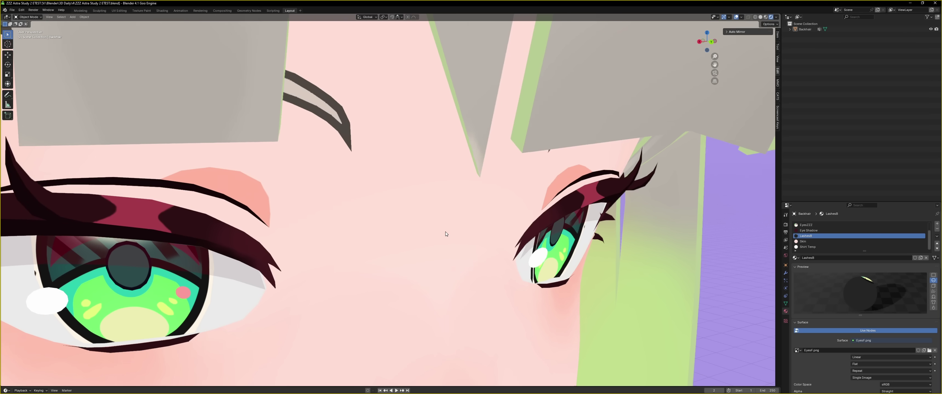
On the reference model, select the linked mesh piece around the eye and move it along the Y axis to study its construction.
middle_click_drag(445, 232, 560, 135)
key("Tab")
key("Tab")
key("Tab")
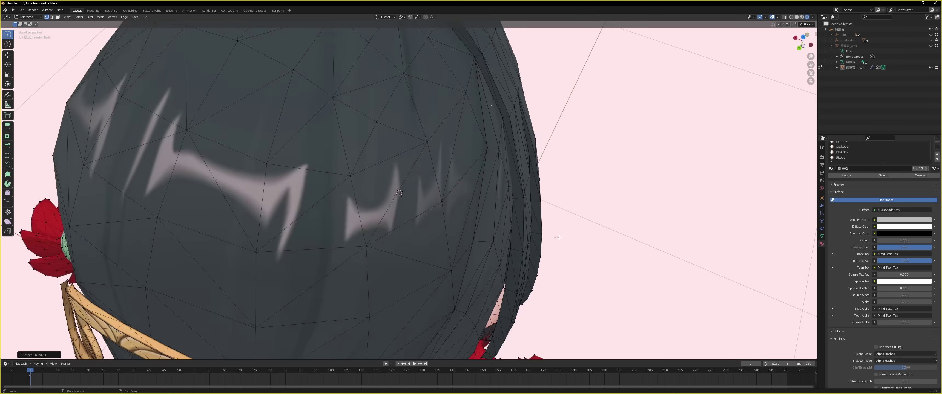
middle_click_drag(559, 238, 492, 228)
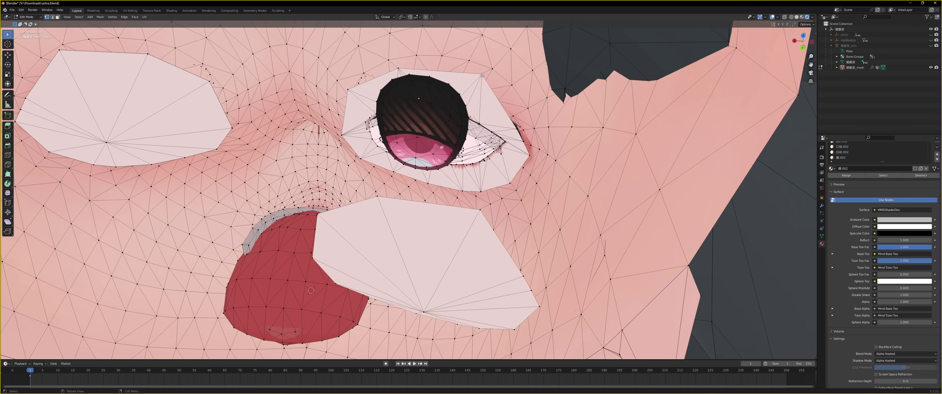
key("ctrl+l")
key("g")
key("y")
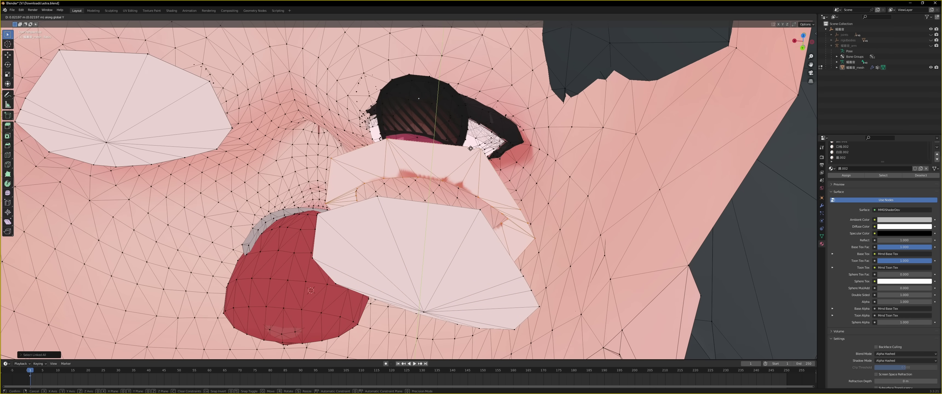
left_click(468, 159)
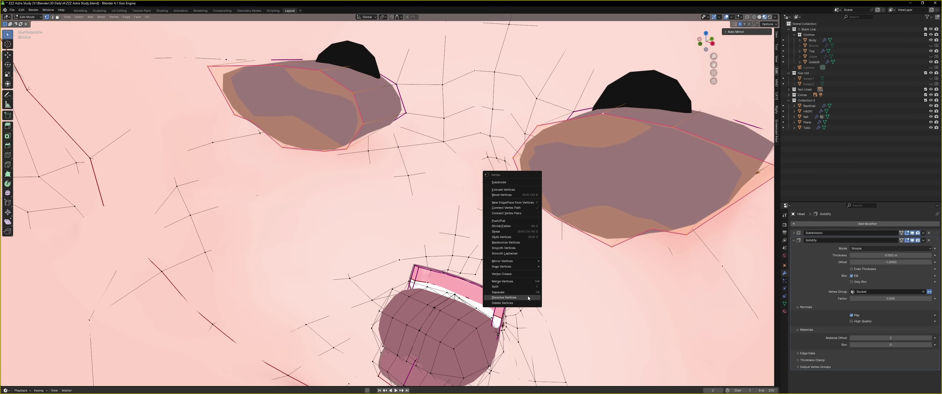
Separate the selected eye-socket geometry from the head into its own object and delete leftover elements at the socket.
mouse_move(529, 295)
left_click(572, 292)
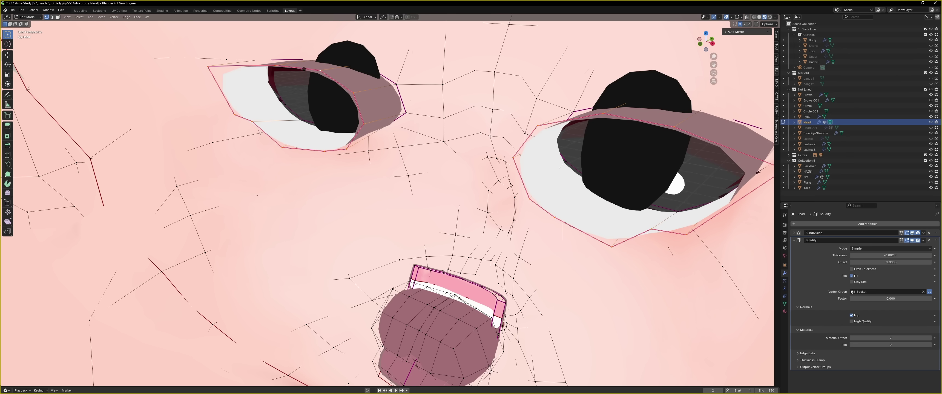
key("x")
left_click(300, 76)
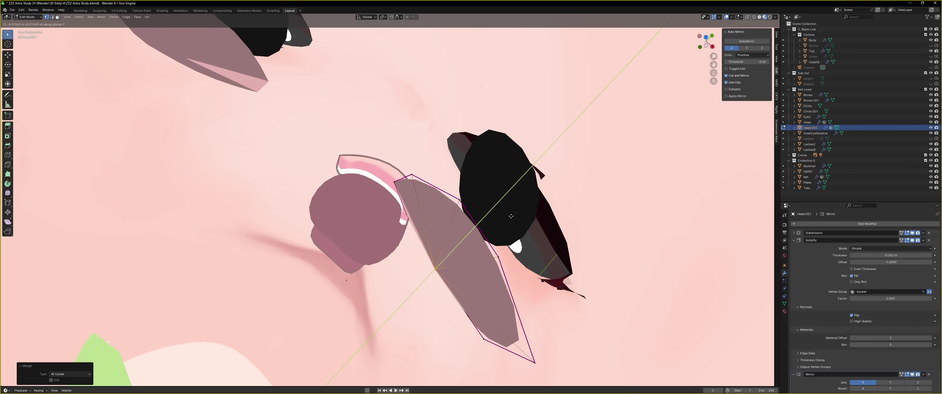
Push the centre vertex of the separated eye backing along the Y axis into a cone and check its depth inside the head.
left_click(495, 217)
mouse_move(499, 219)
middle_mouse_down()
mouse_move(574, 190)
mouse_move(616, 214)
mouse_move(595, 194)
middle_mouse_up()
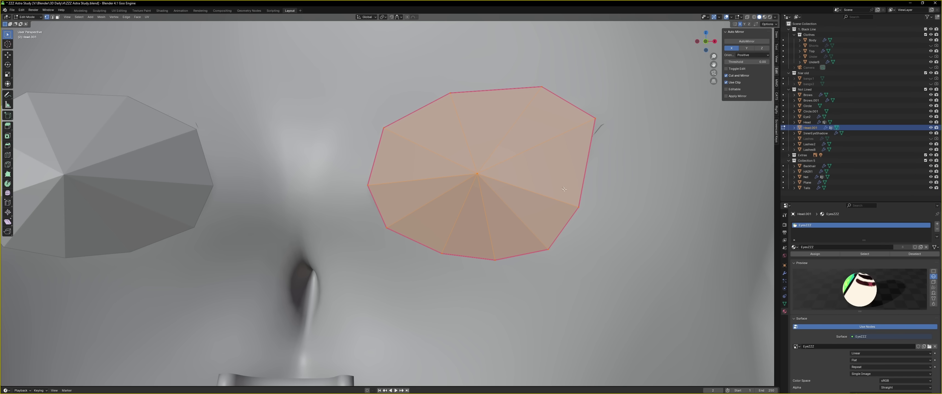
key("alt+a")
middle_click_drag(564, 190, 599, 207)
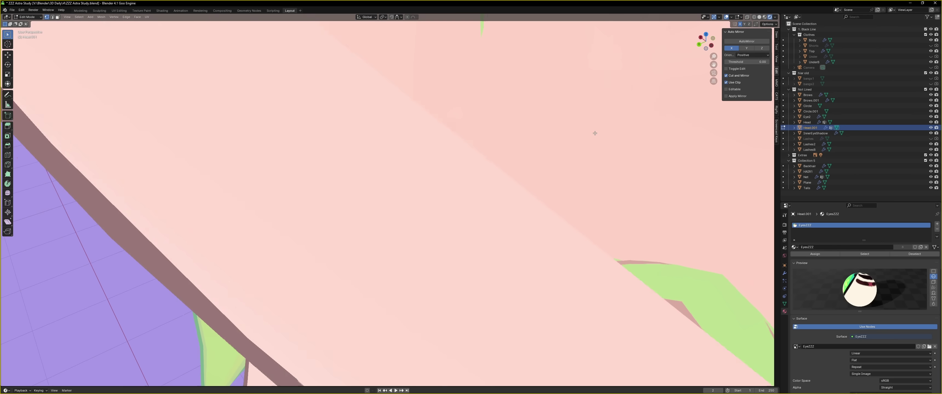
middle_click_drag(596, 133, 550, 149)
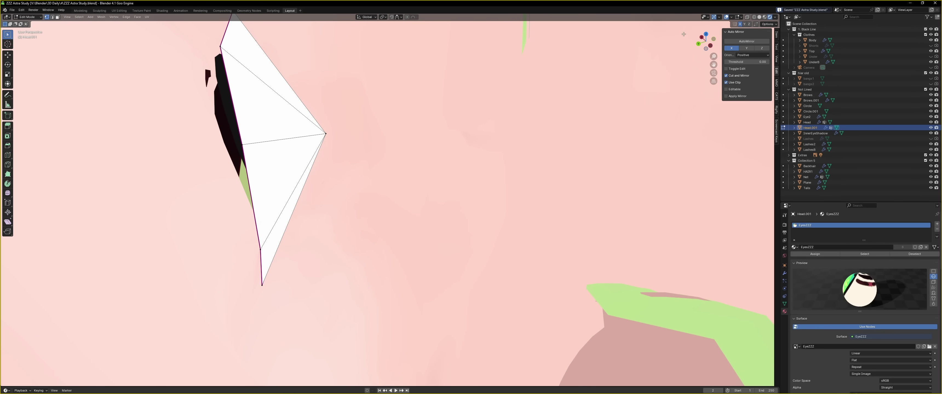
left_click(698, 45)
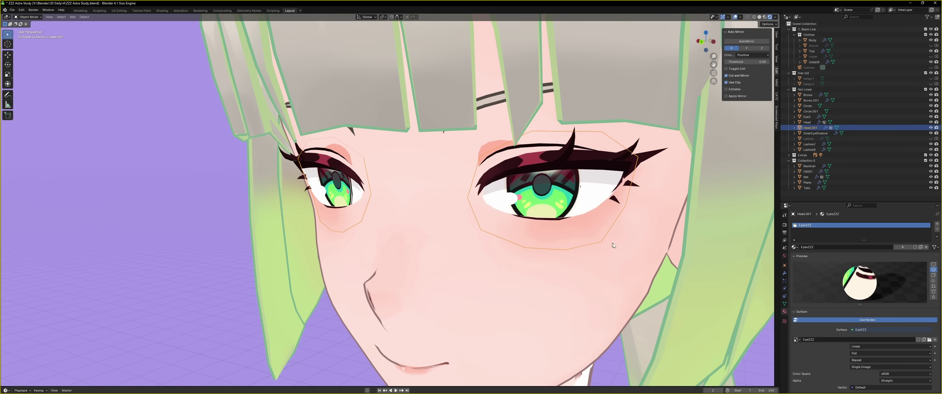
Deselect the eye backing, review the finished face and save the file.
middle_click_drag(613, 243, 640, 254)
left_click(674, 235)
scroll(675, 235, "down", 2)
key("ctrl+s")
scroll(568, 216, "down", 6)
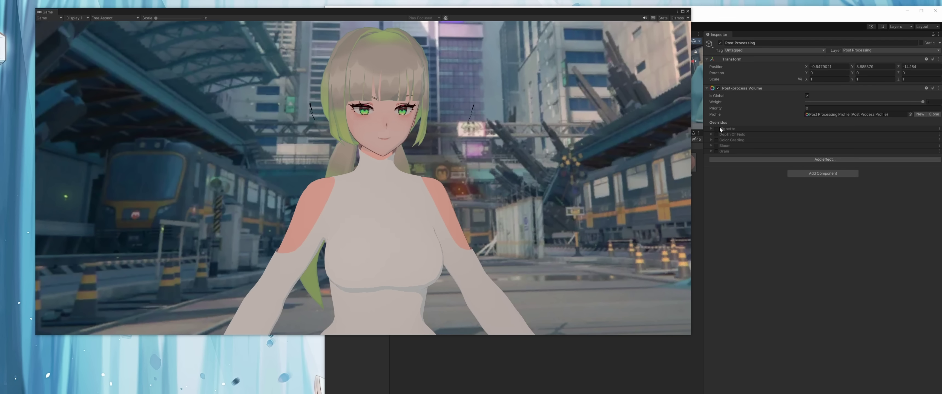
In Unity, enable the Vignette, Depth Of Field, Color Grading and Bloom overrides of the Post Processing volume.
left_click(718, 129)
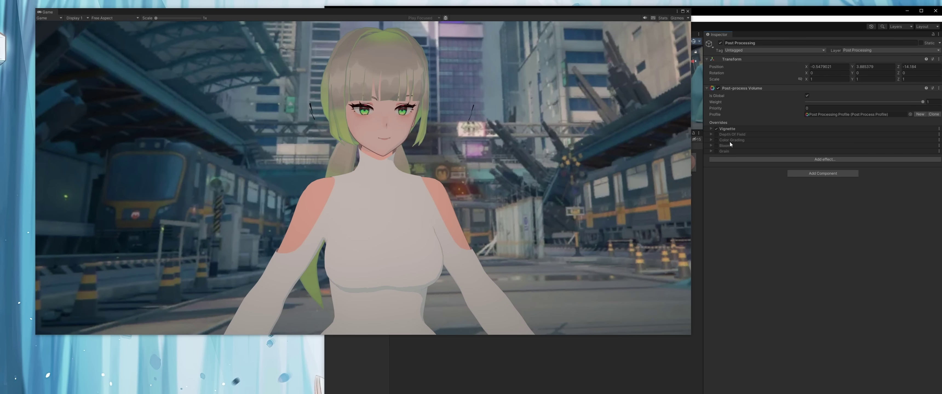
left_click(717, 135)
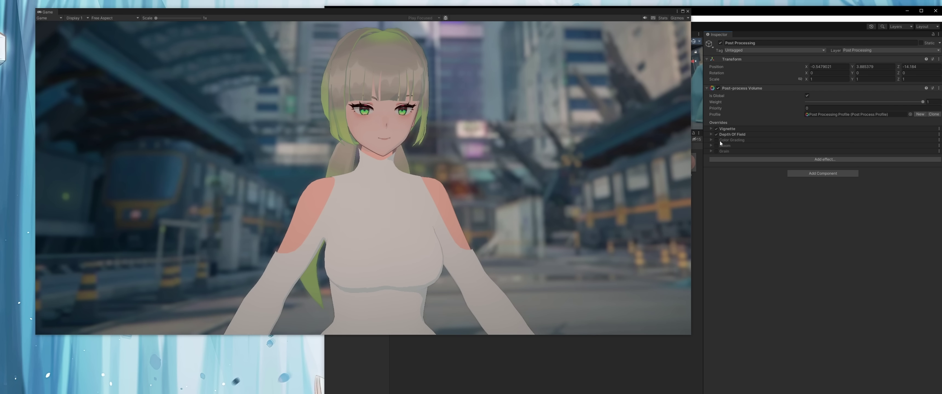
left_click(717, 141)
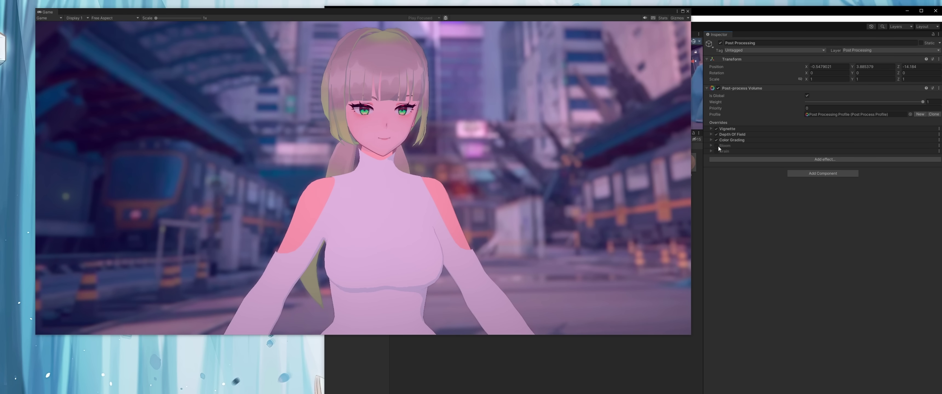
left_click(717, 146)
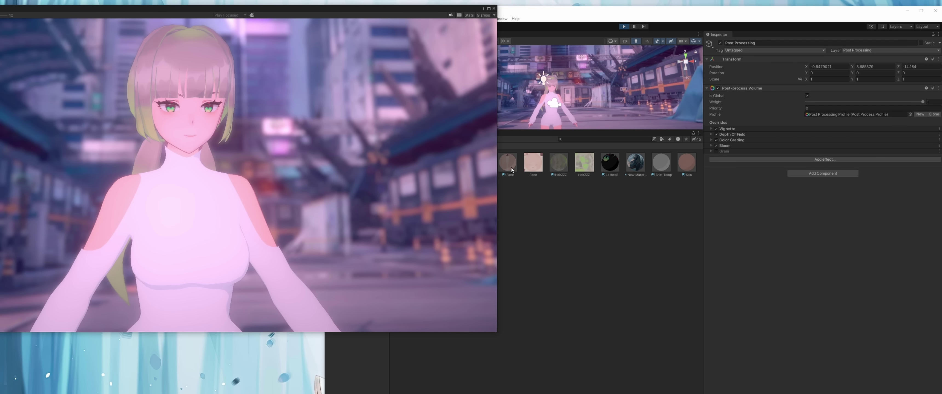
Open the Face material and view its Outline and Shadow shader settings.
left_click(511, 169)
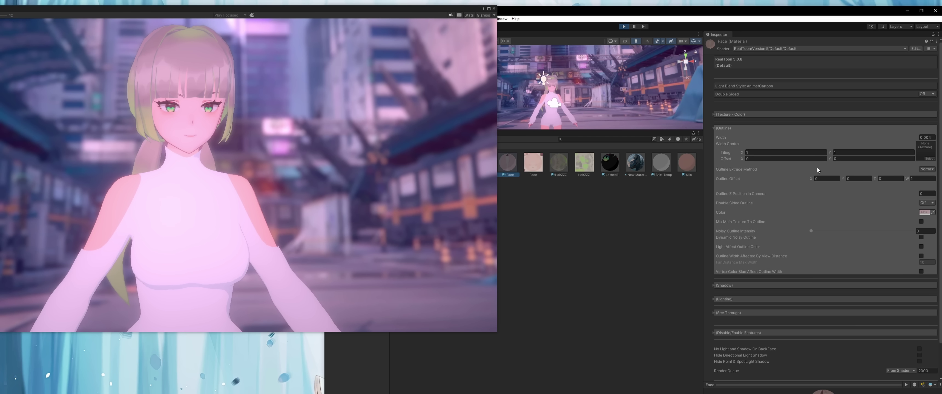
left_click(724, 286)
left_click(723, 287)
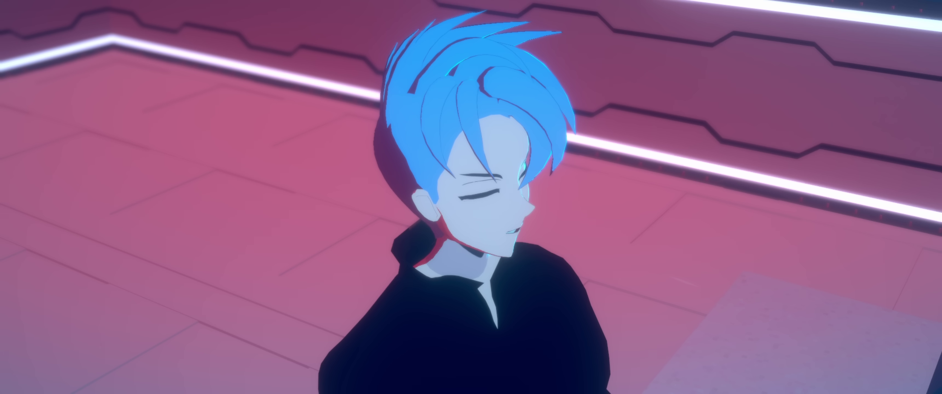